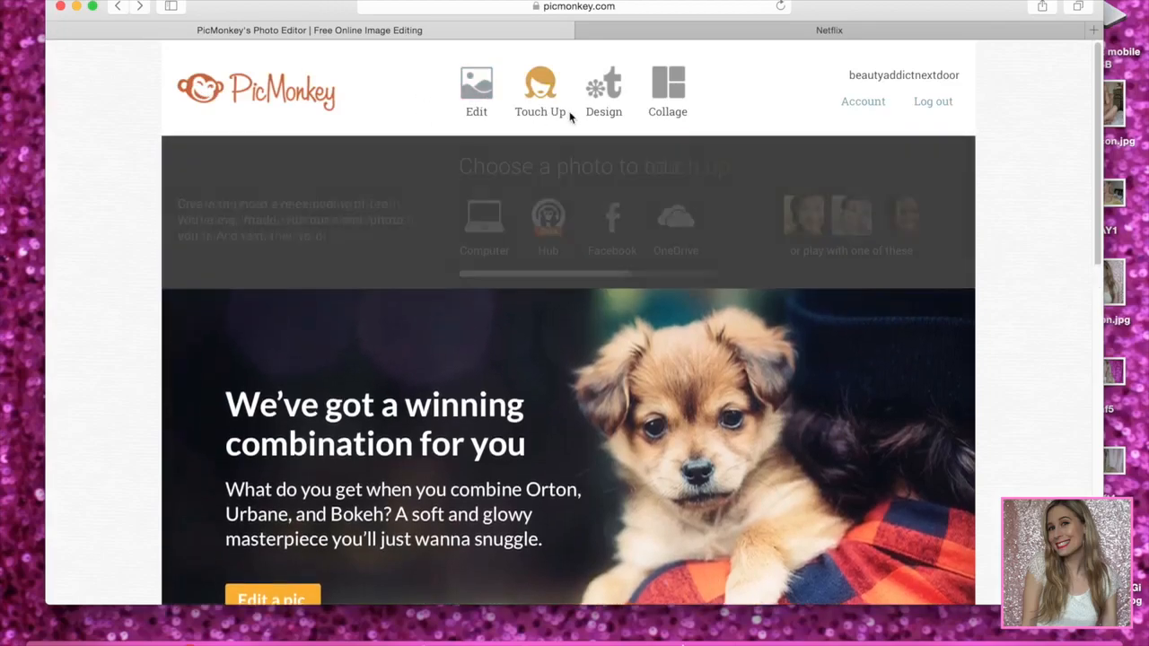
# Choose to edit a photo from the computer and open BANDicon.jpg from the Desktop.
pyautogui.moveTo(695, 103)
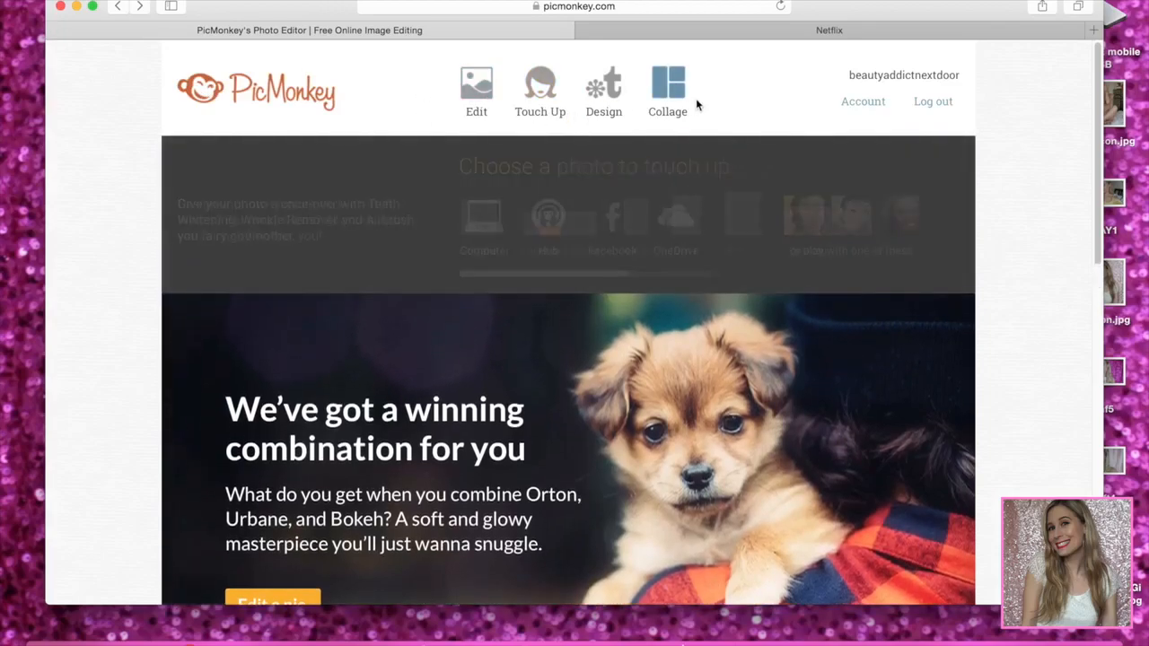
pyautogui.moveTo(478, 99)
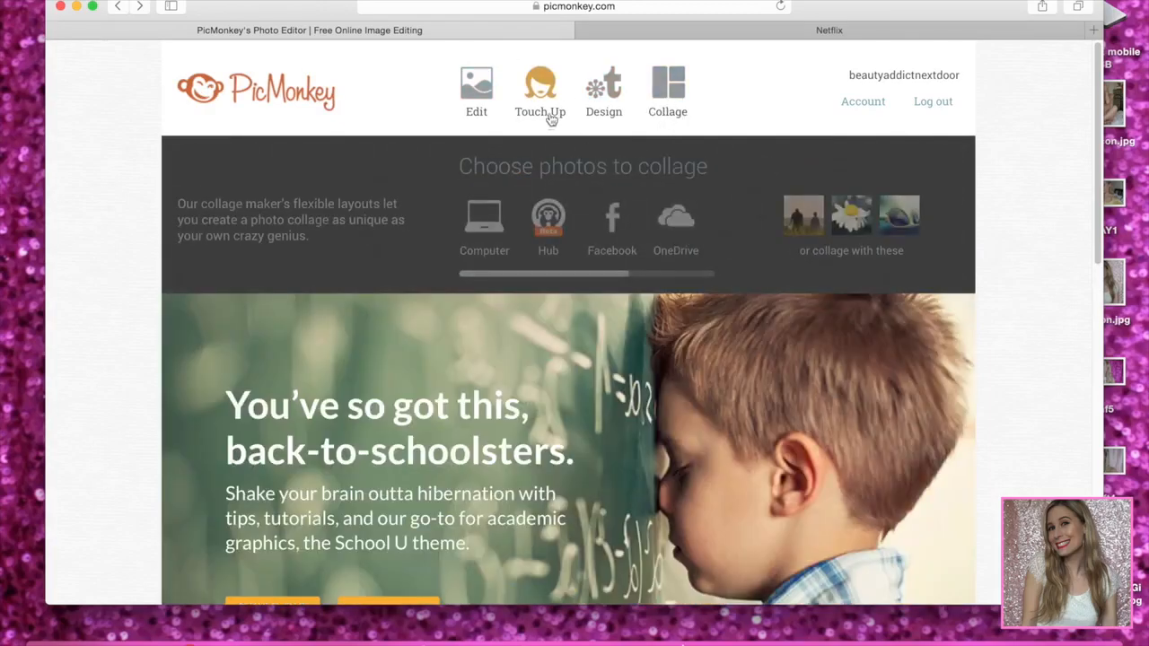
pyautogui.moveTo(544, 95)
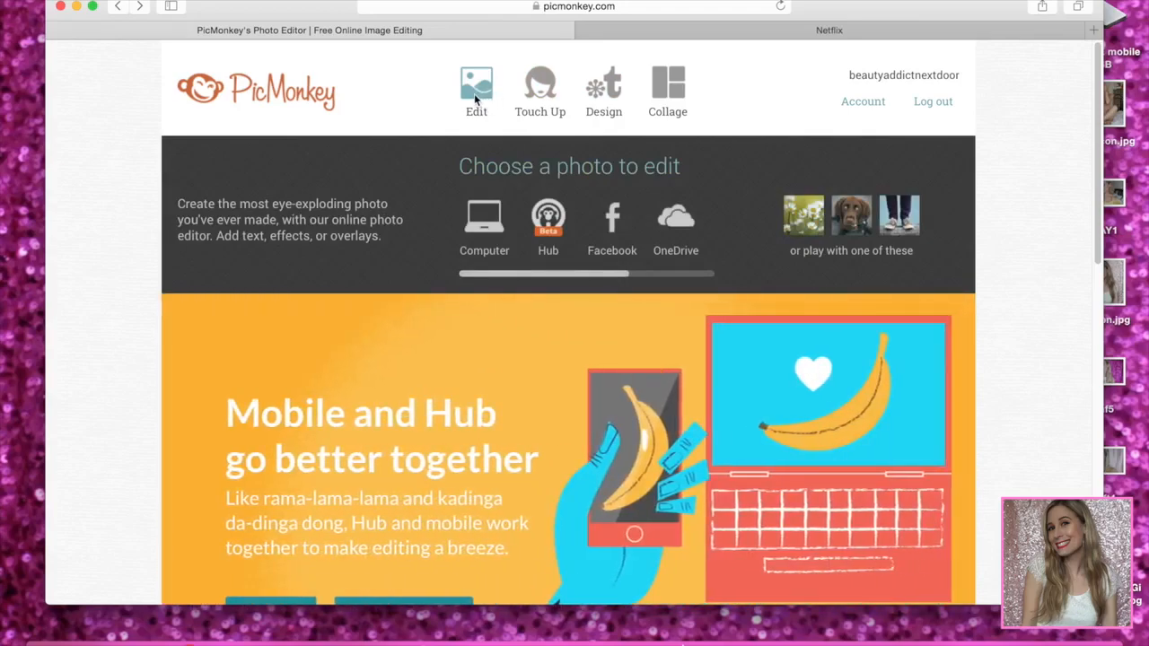
pyautogui.moveTo(626, 115)
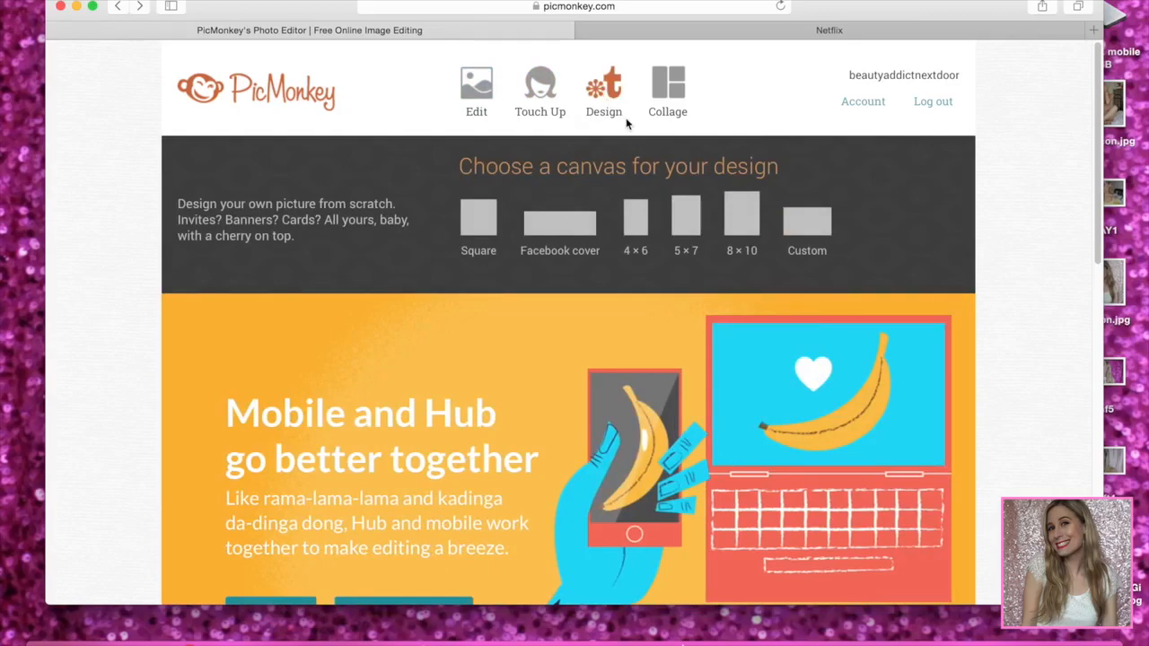
pyautogui.click(494, 87)
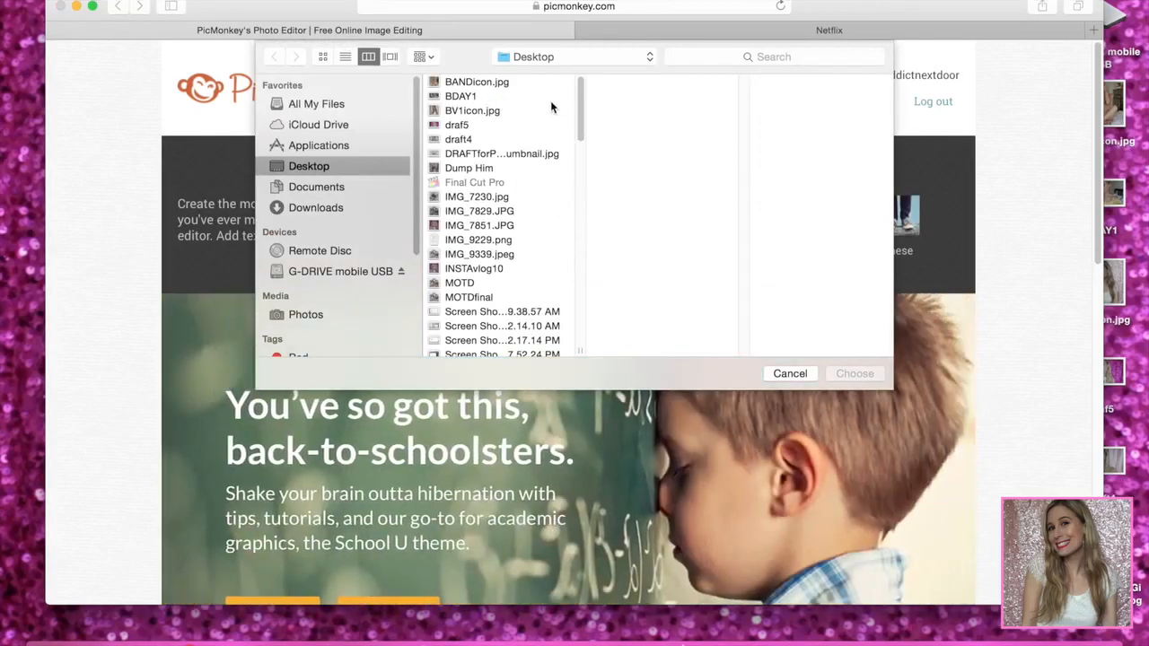
pyautogui.doubleClick(468, 82)
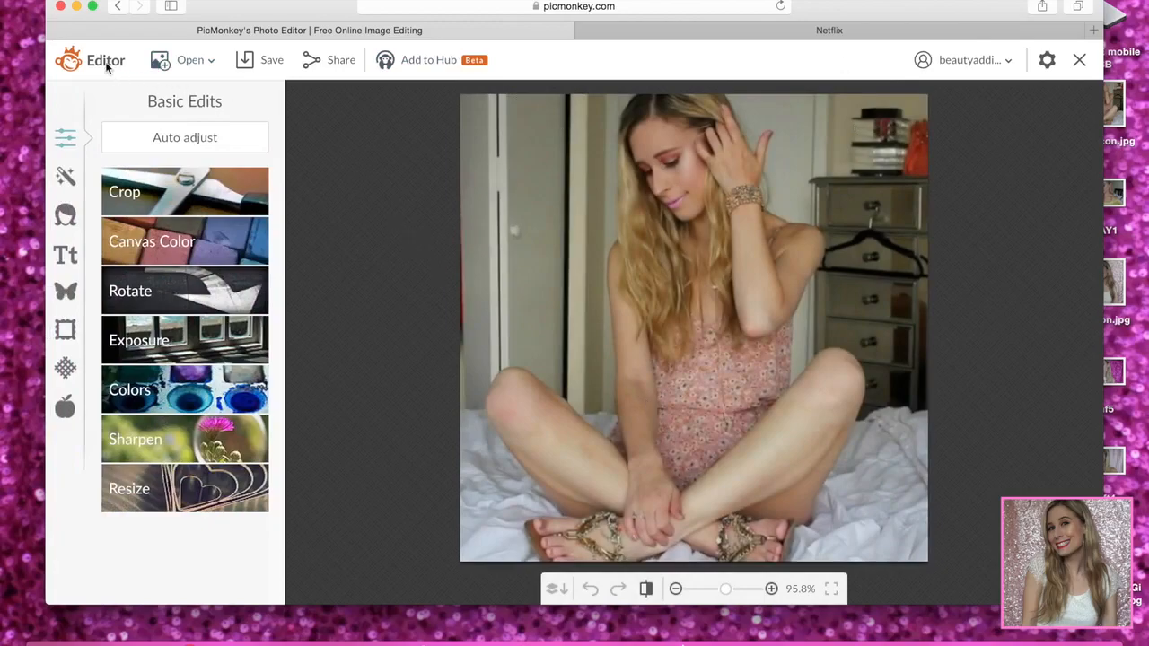
# Look over the sources for opening a photo, and preview the picture at 120% zoom before fitting it back to the window.
pyautogui.click(208, 63)
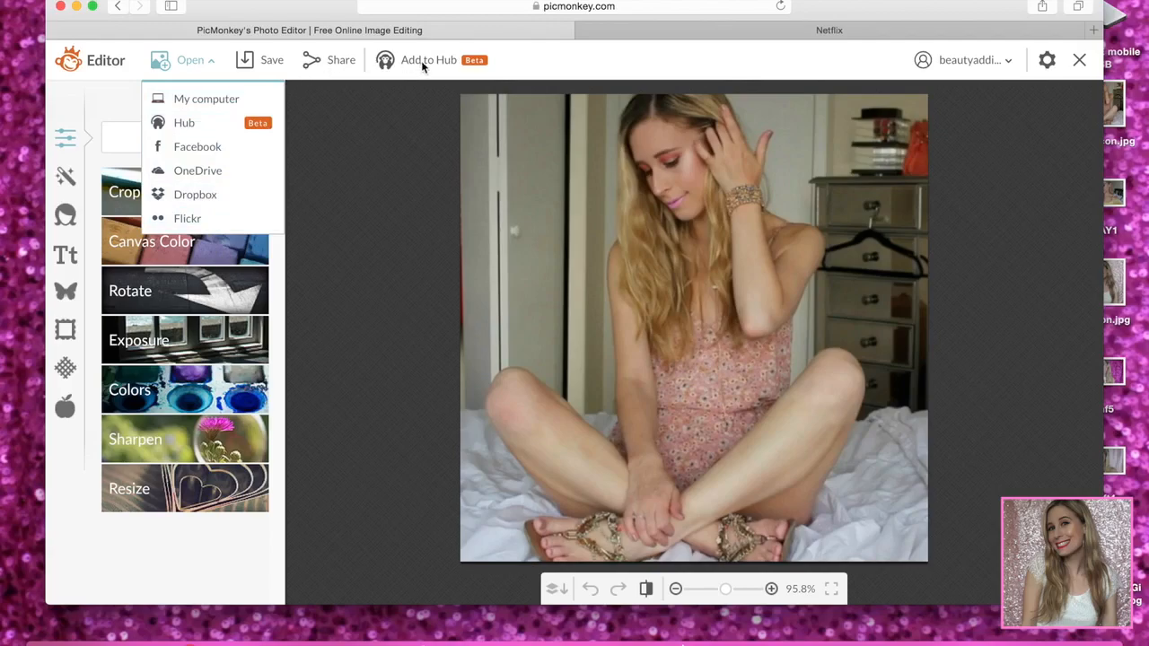
pyautogui.click(381, 133)
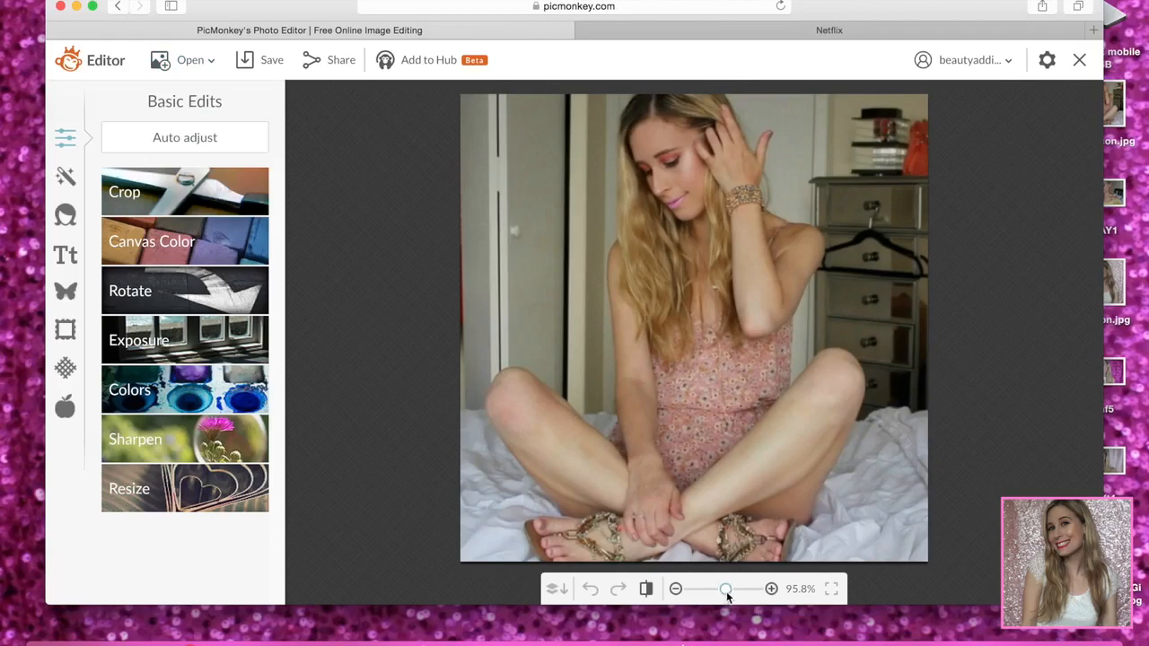
pyautogui.moveTo(721, 588); pyautogui.dragTo(734, 595)
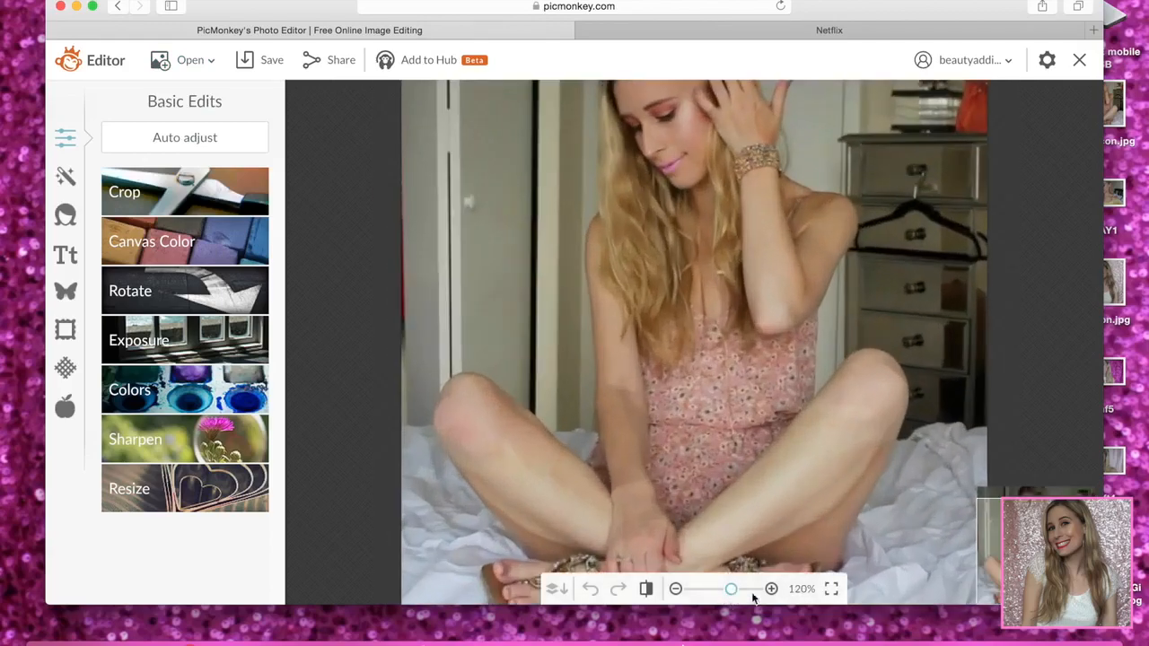
pyautogui.click(833, 595)
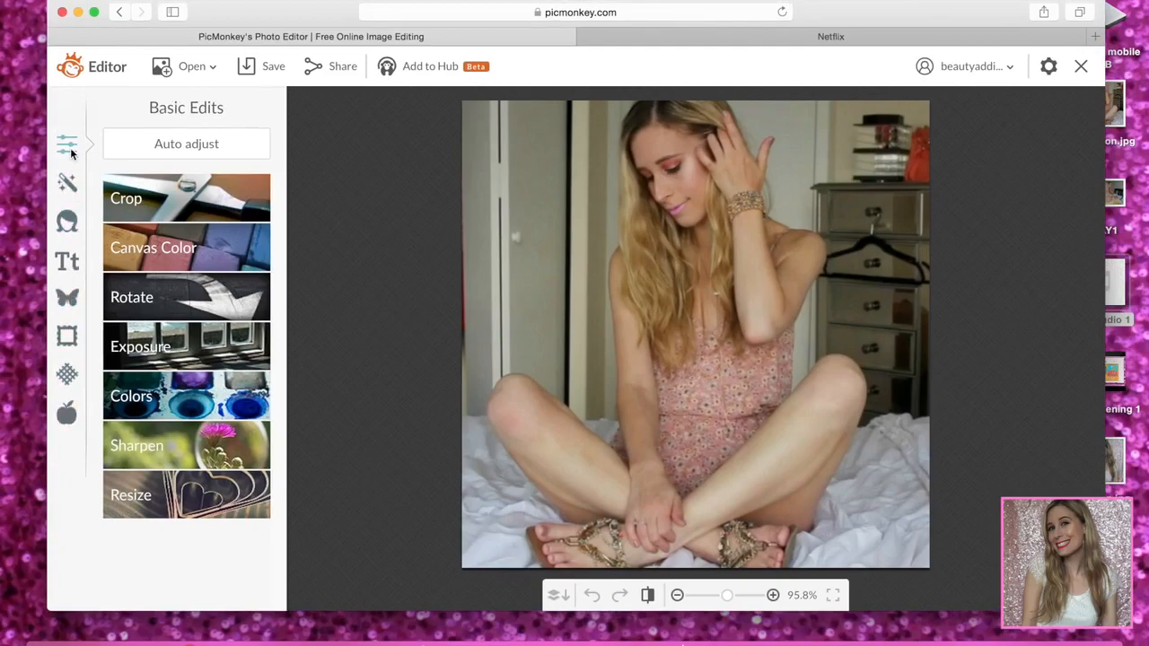
# Examine the Effects, Touch Up, Text, Overlays, Frames, Textures and Themes tool sets, and return to Basic Edits.
pyautogui.click(70, 190)
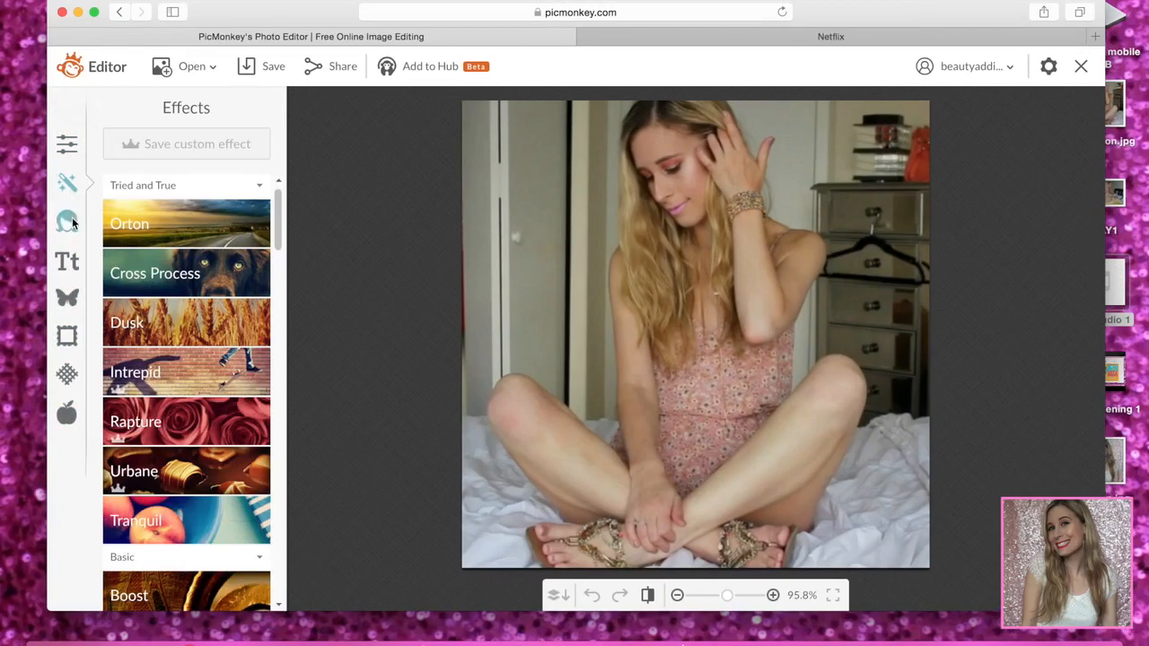
pyautogui.click(70, 223)
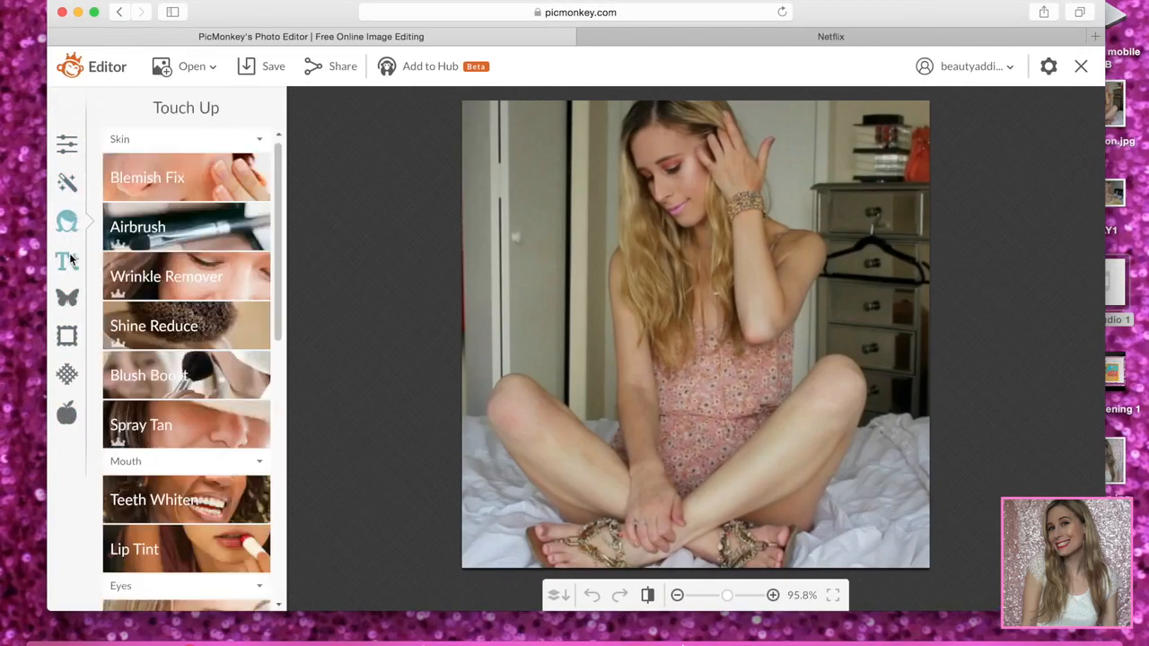
pyautogui.click(70, 260)
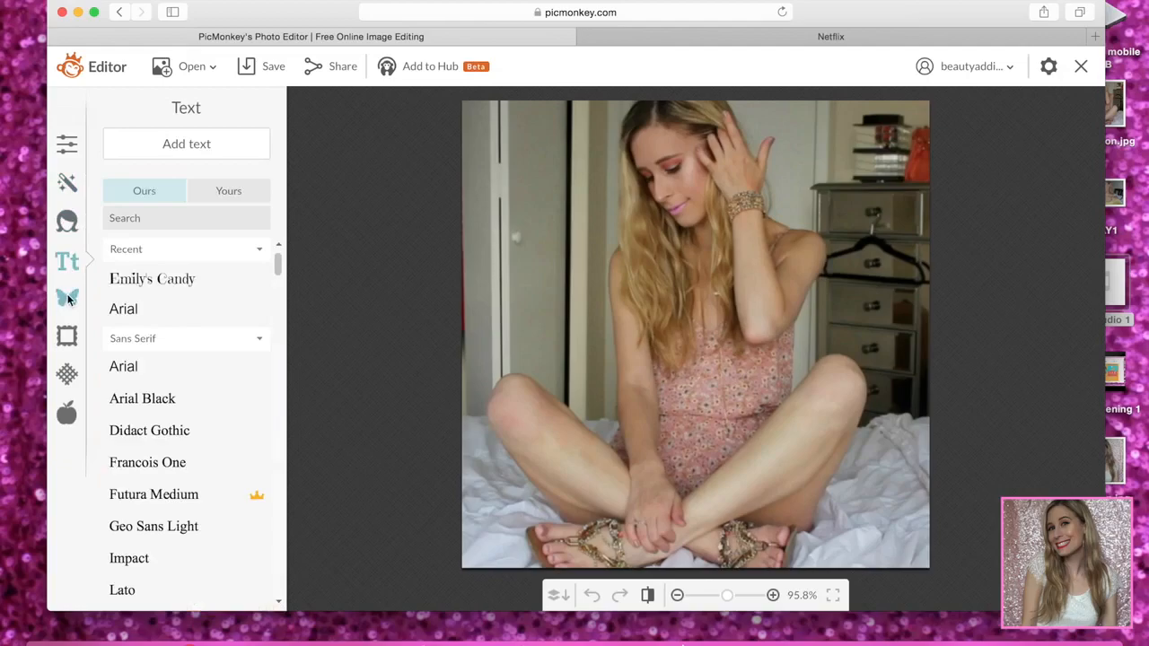
pyautogui.click(69, 301)
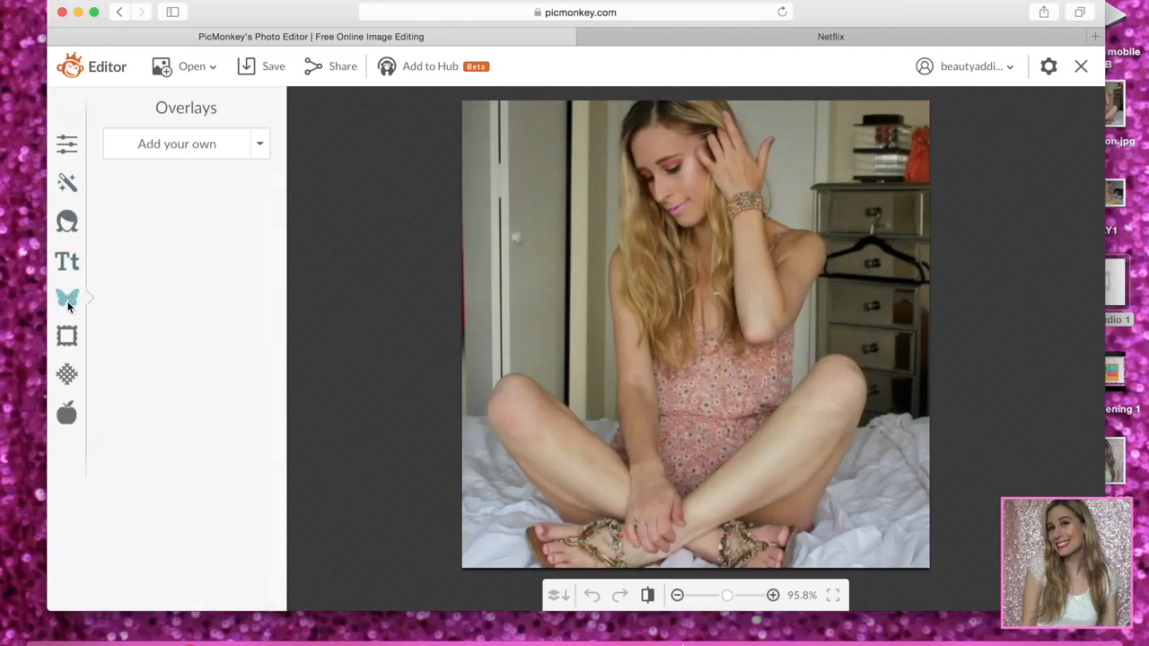
pyautogui.click(64, 334)
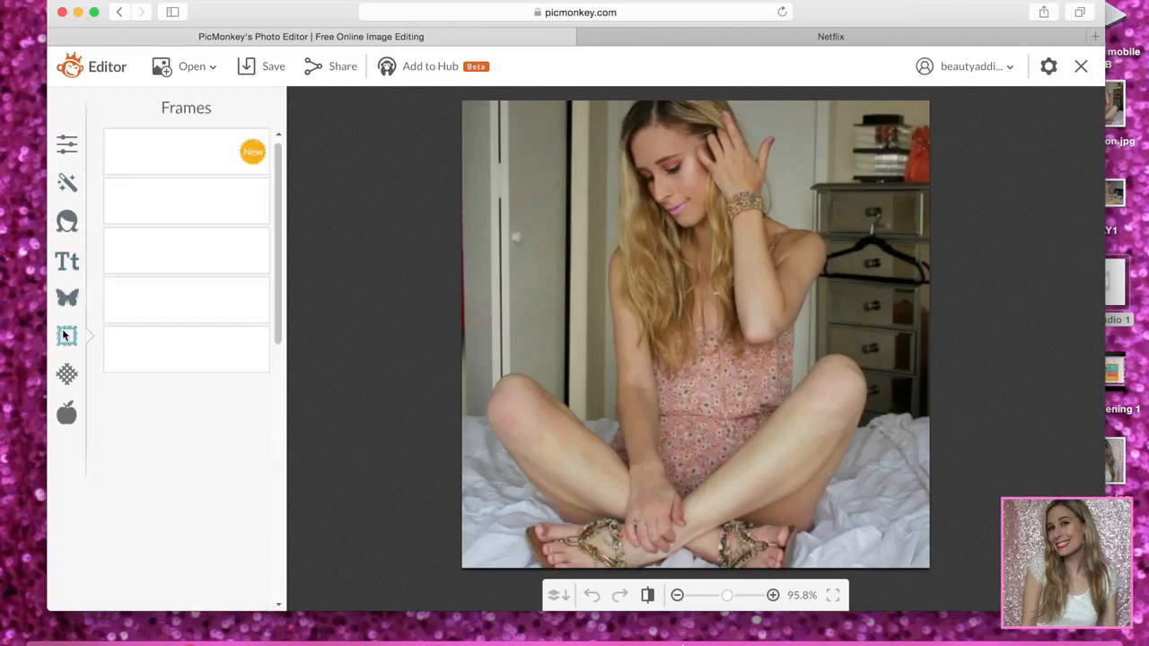
pyautogui.click(70, 379)
pyautogui.click(70, 414)
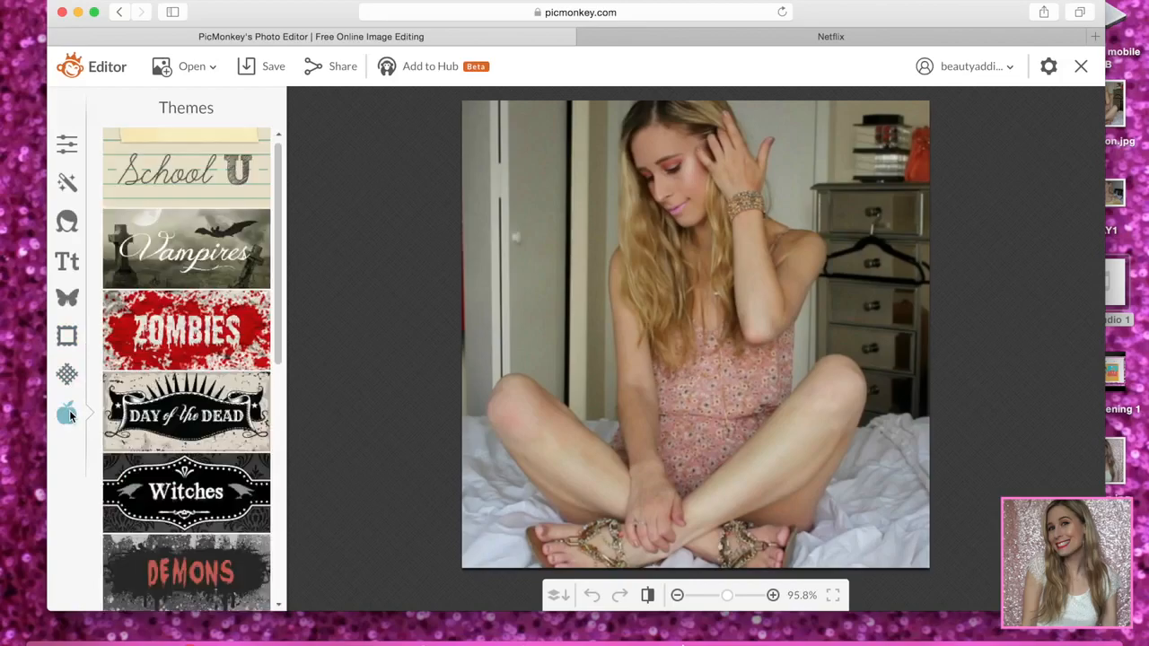
pyautogui.click(65, 147)
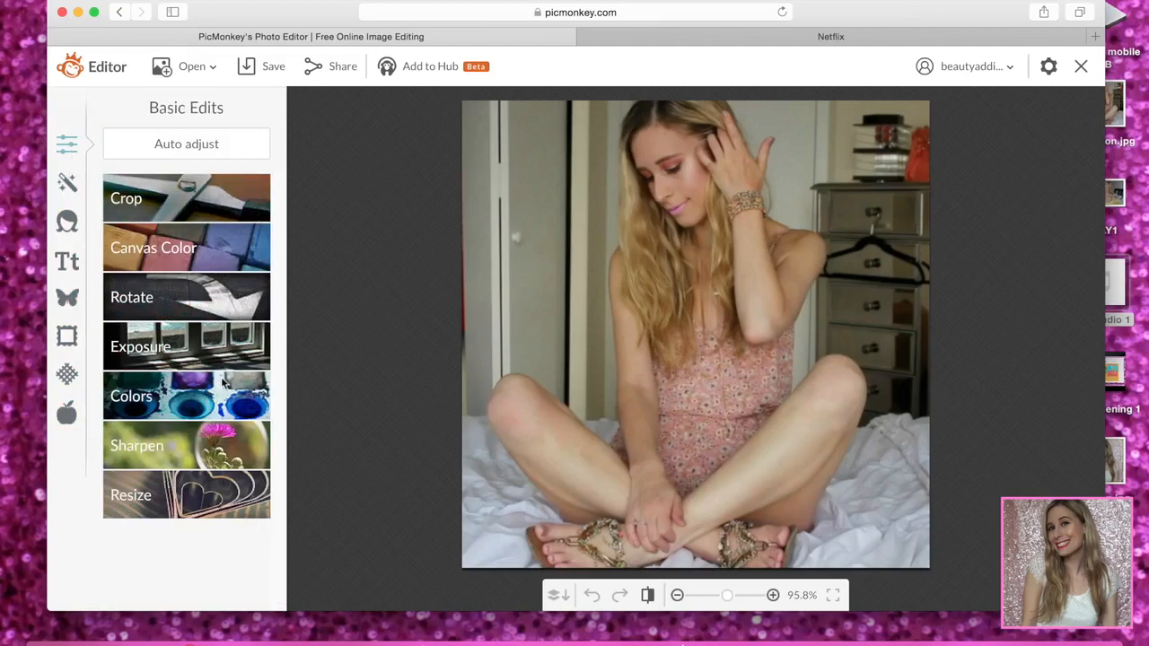
# Inspect the Resize options without changing the size, and try sharpening the photo with Sharpness at 14.
pyautogui.click(197, 505)
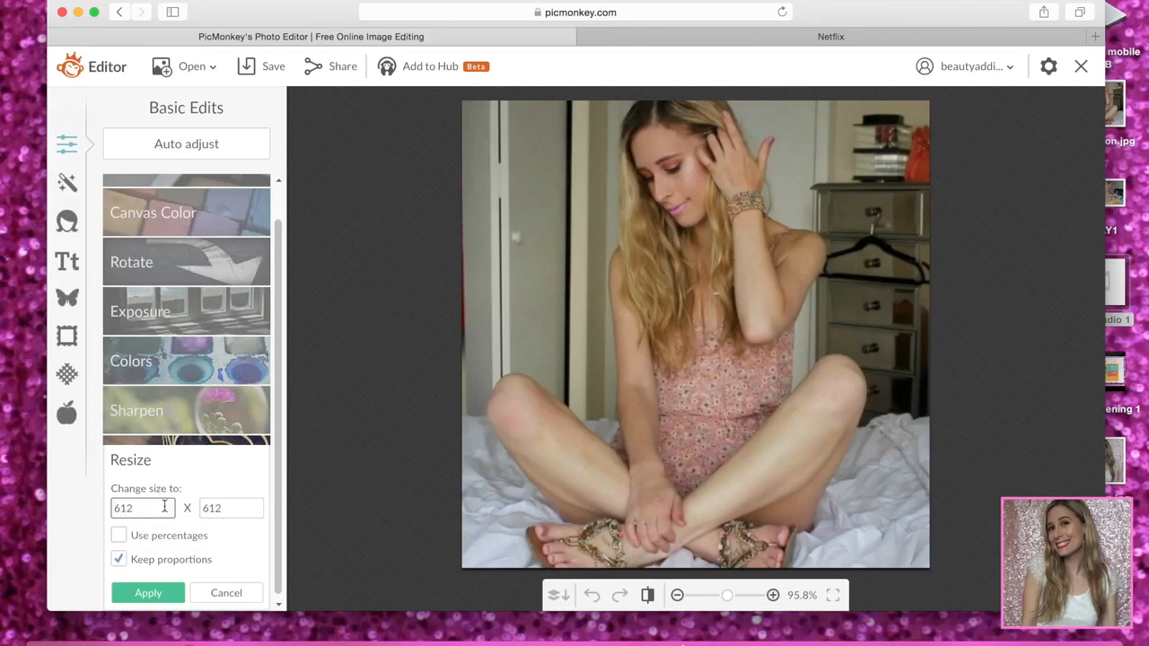
pyautogui.click(226, 592)
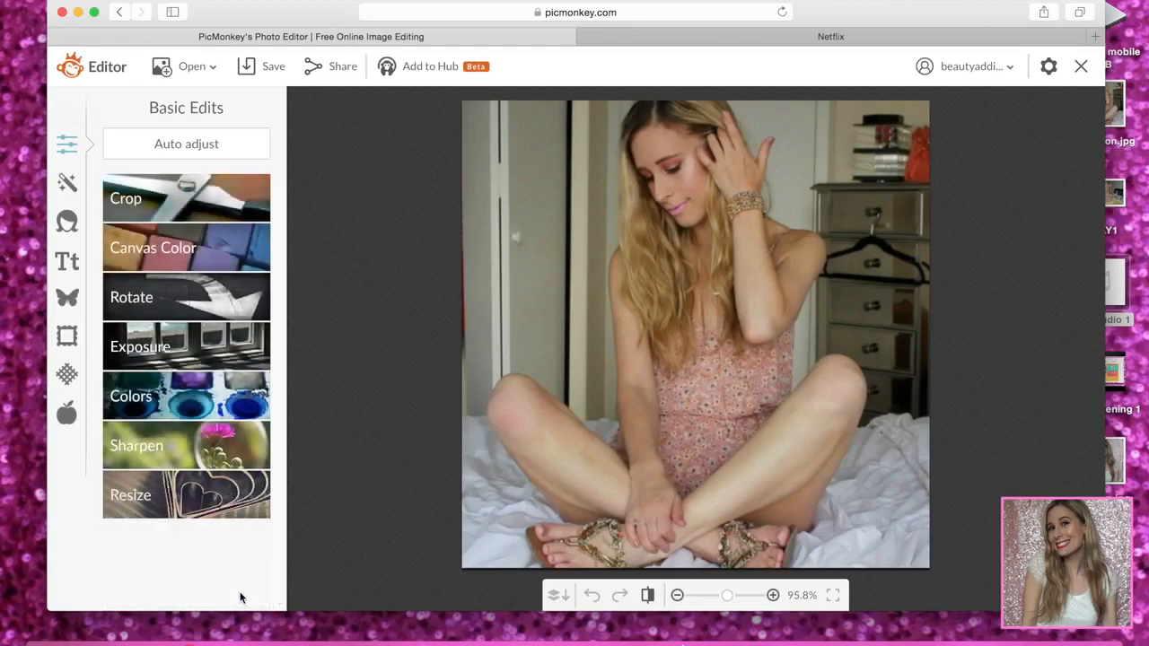
pyautogui.click(169, 439)
pyautogui.moveTo(118, 487); pyautogui.dragTo(169, 488)
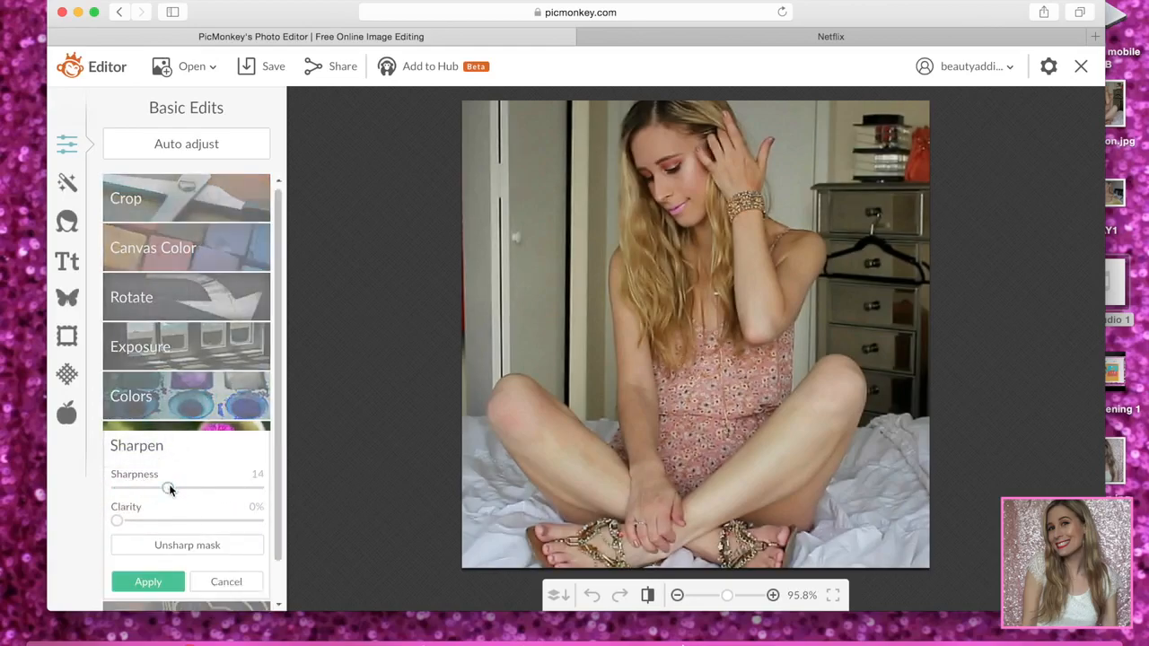
pyautogui.click(229, 582)
# Try out the Saturation and Temperature adjustments on the photo's colors and discard them.
pyautogui.click(148, 400)
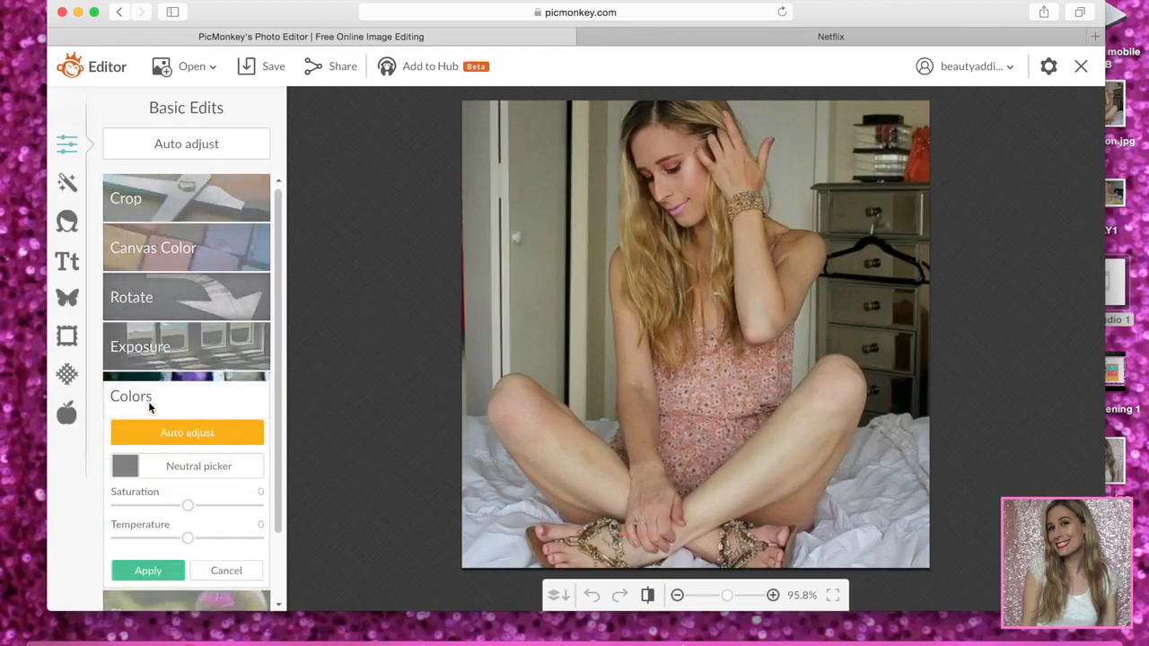
pyautogui.moveTo(187, 503); pyautogui.dragTo(236, 541)
pyautogui.click(225, 569)
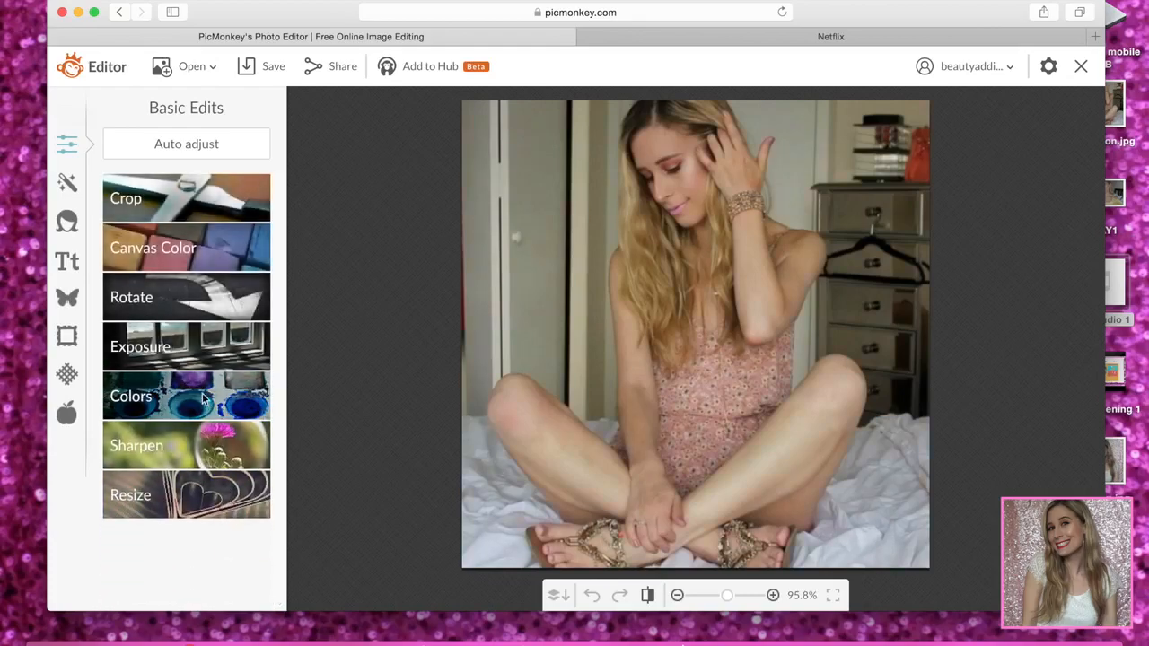
# Try an exposure adjustment with Brightness 14, Highlights 6, Shadows -75 and varied Contrast, and discard it.
pyautogui.click(191, 352)
pyautogui.moveTo(186, 422); pyautogui.dragTo(134, 489)
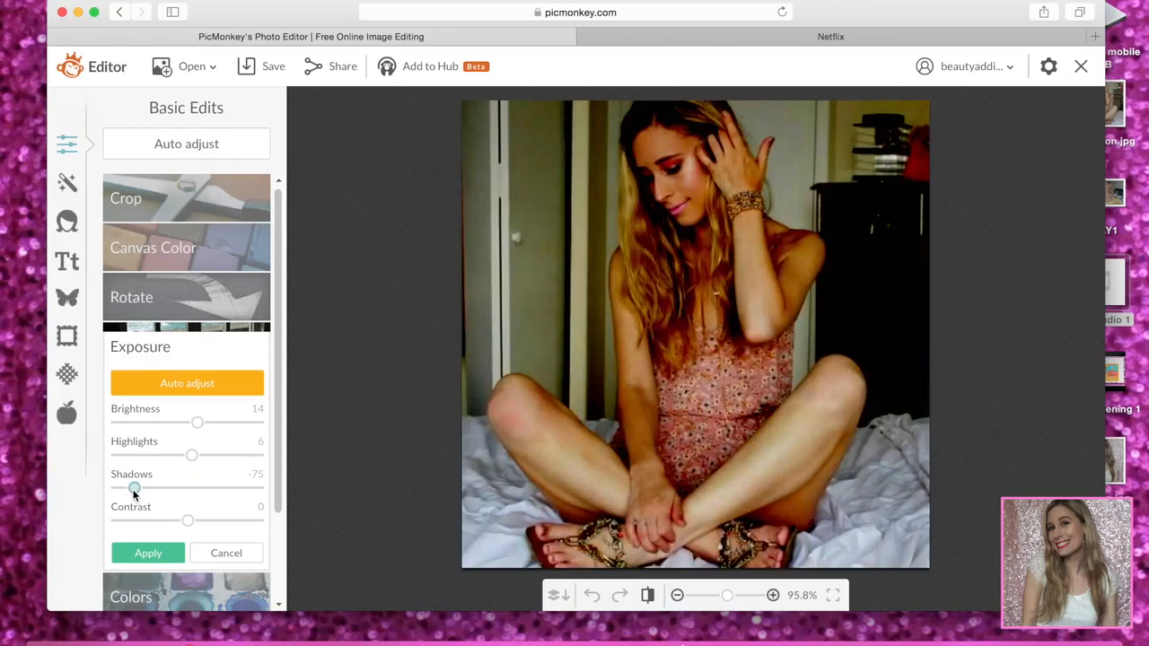
pyautogui.click(188, 521)
pyautogui.moveTo(235, 522); pyautogui.dragTo(159, 524)
pyautogui.click(220, 556)
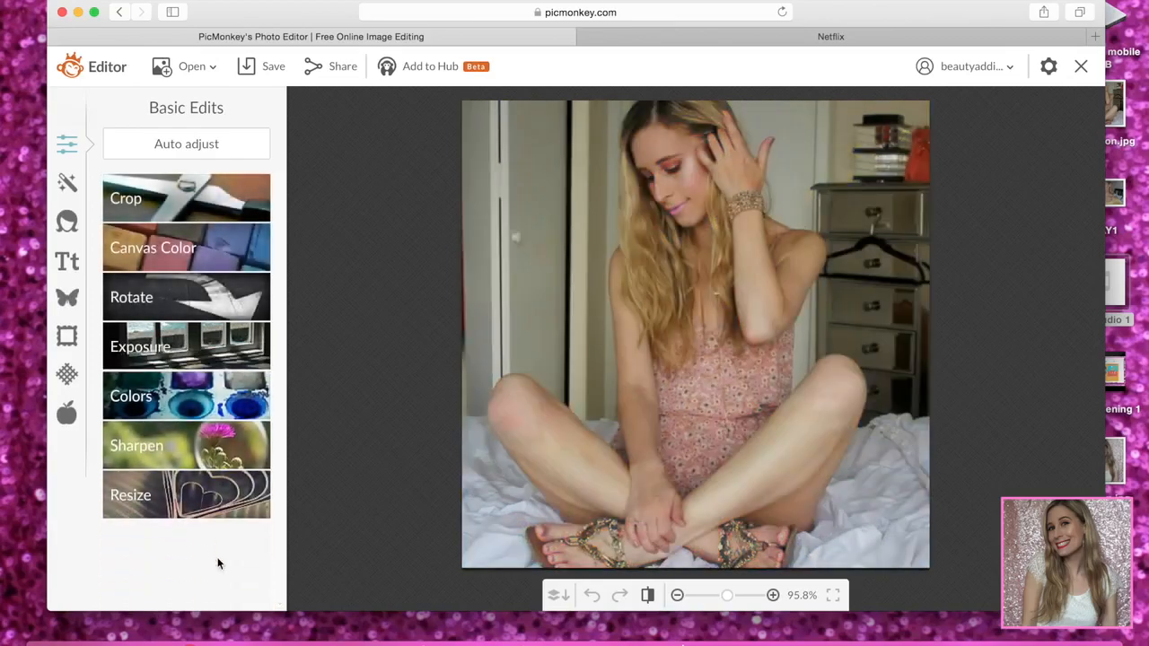
# Try rotating the photo in quarter turns in both directions and mirroring it horizontally.
pyautogui.click(192, 300)
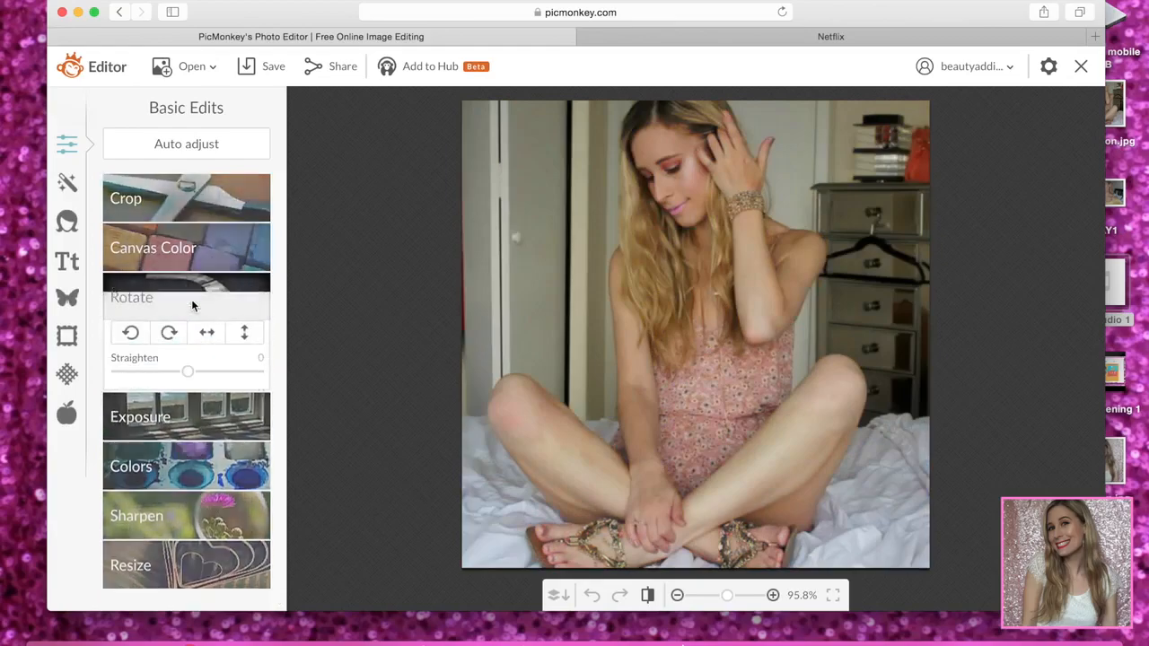
pyautogui.click(132, 334)
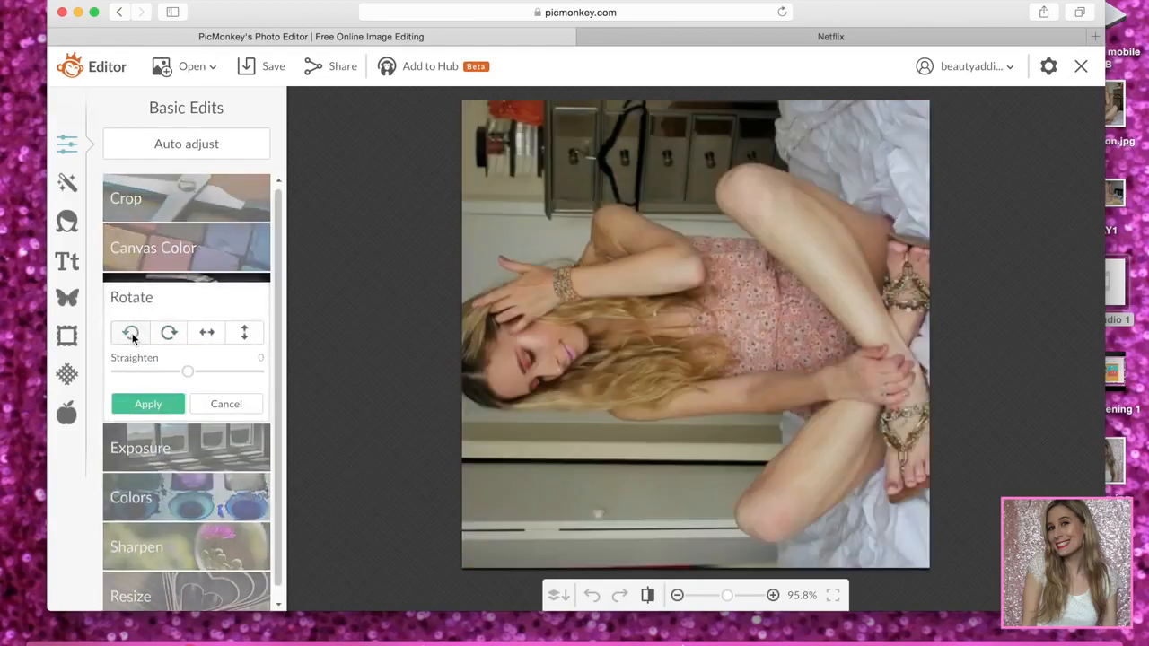
pyautogui.click(131, 334)
pyautogui.click(131, 334)
pyautogui.click(169, 334)
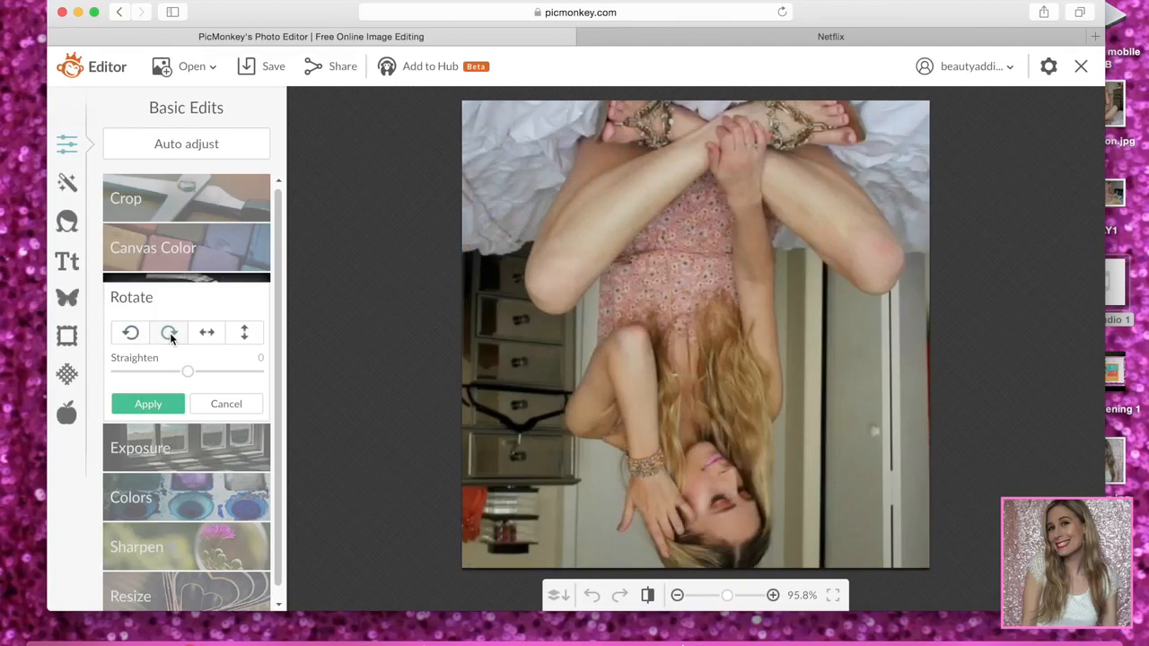
pyautogui.click(177, 333)
pyautogui.click(176, 332)
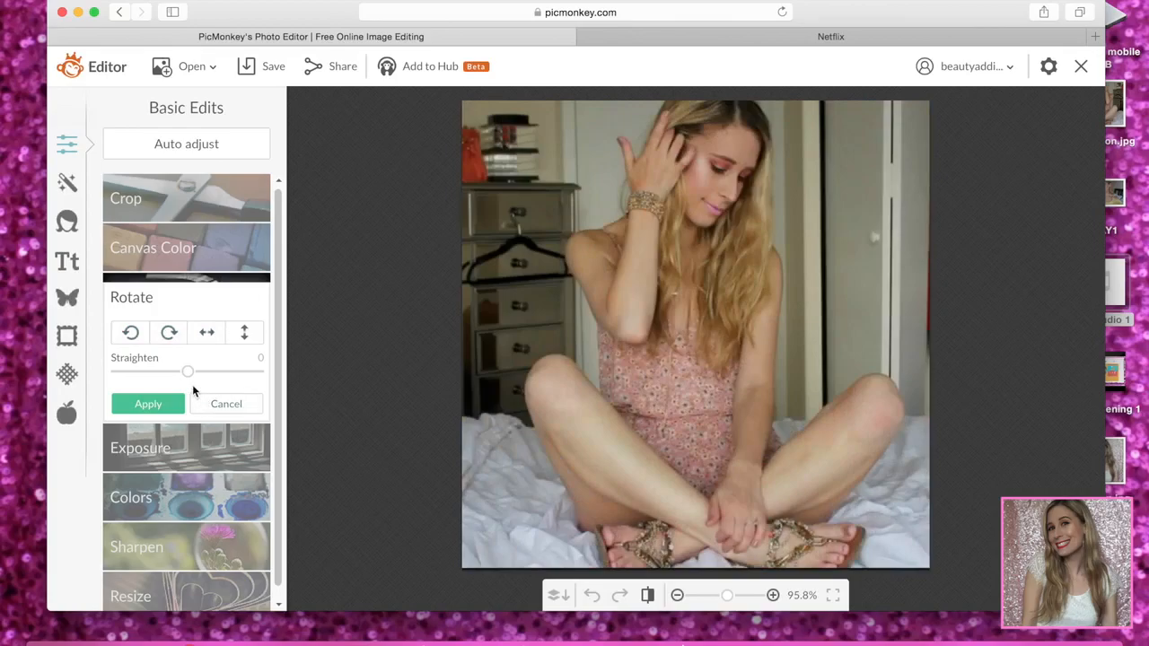
# Try straightening the photo by 2.55 and discard all the rotation changes.
pyautogui.moveTo(185, 377)
pyautogui.mouseDown()
pyautogui.moveTo(215, 382)
pyautogui.moveTo(200, 381)
pyautogui.mouseUp()
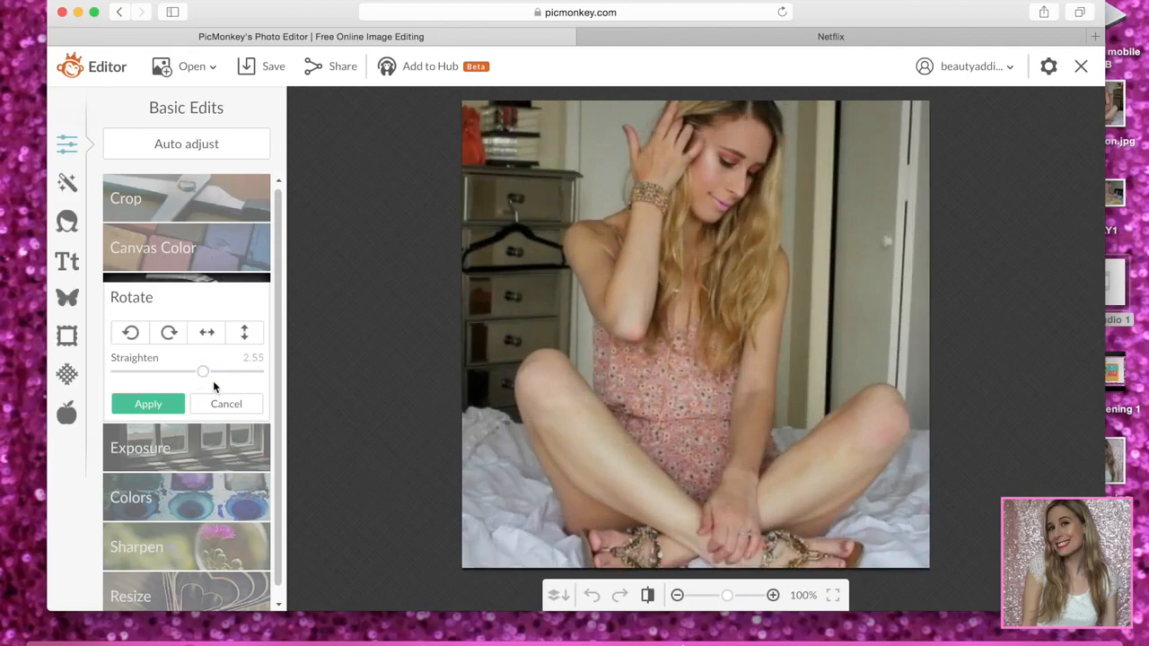
pyautogui.moveTo(203, 372)
pyautogui.mouseDown()
pyautogui.moveTo(219, 376)
pyautogui.moveTo(203, 372)
pyautogui.mouseUp()
pyautogui.click(219, 404)
# Try canvas colors yellow f9ff63 and pink ff9fe2 and a transparent canvas, and discard the change.
pyautogui.click(196, 250)
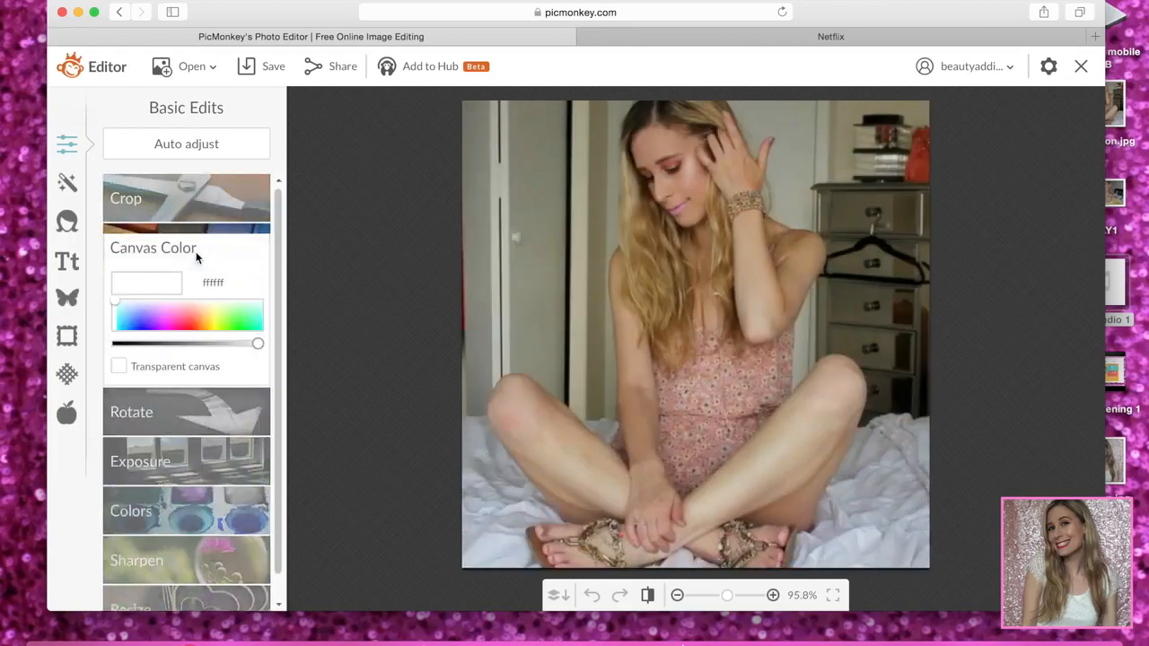
pyautogui.click(182, 323)
pyautogui.click(214, 316)
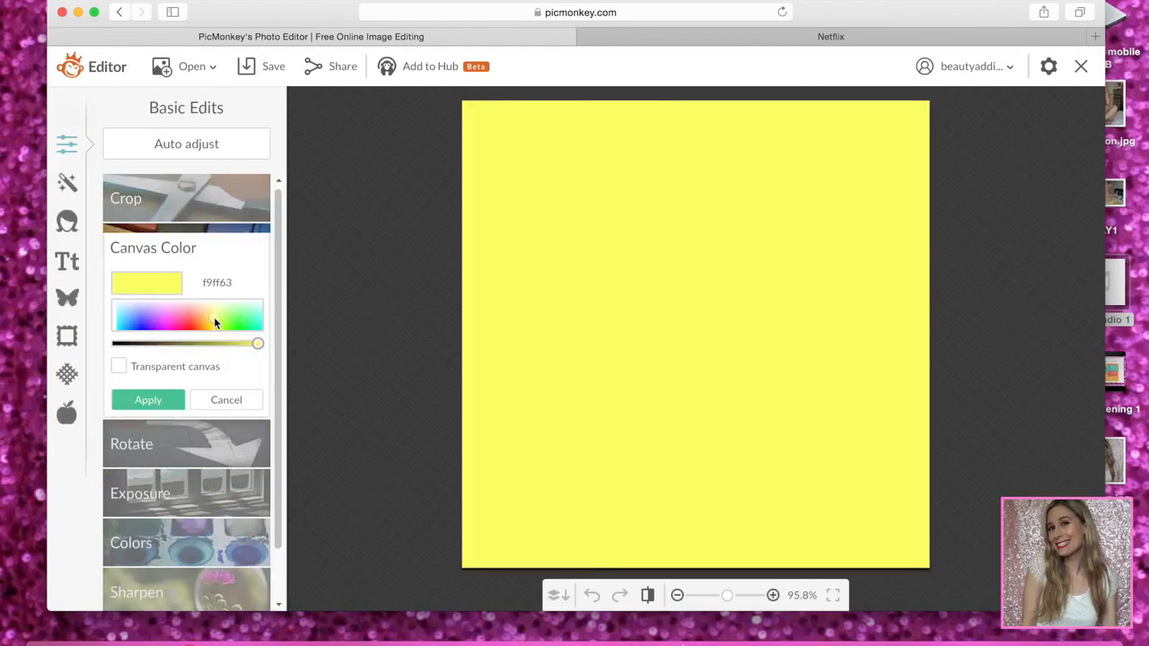
pyautogui.click(172, 312)
pyautogui.click(118, 367)
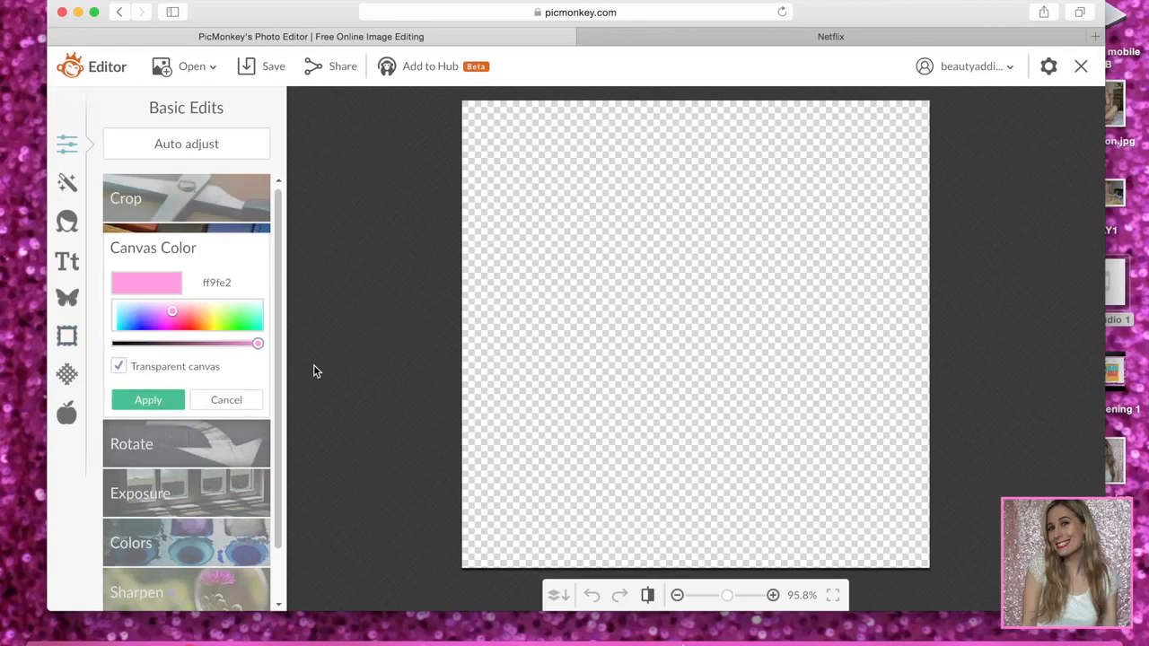
pyautogui.click(246, 396)
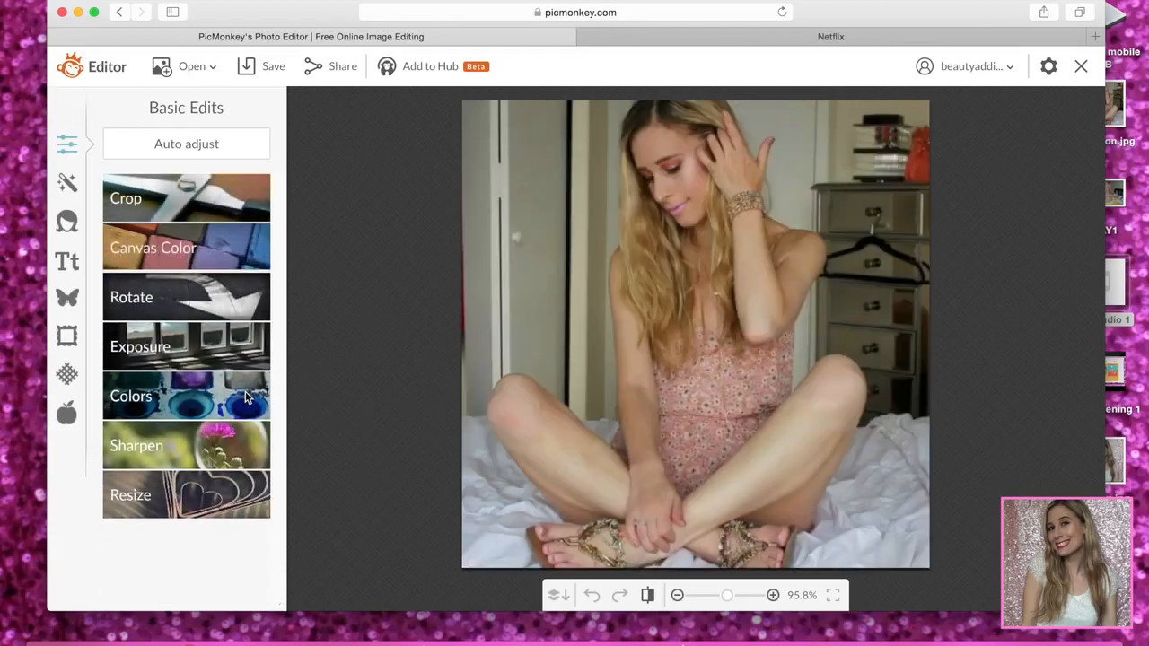
# Crop the photo to a 408 x 408 area in its upper-left corner with no fixed proportions.
pyautogui.click(194, 181)
pyautogui.moveTo(590, 310); pyautogui.dragTo(503, 199)
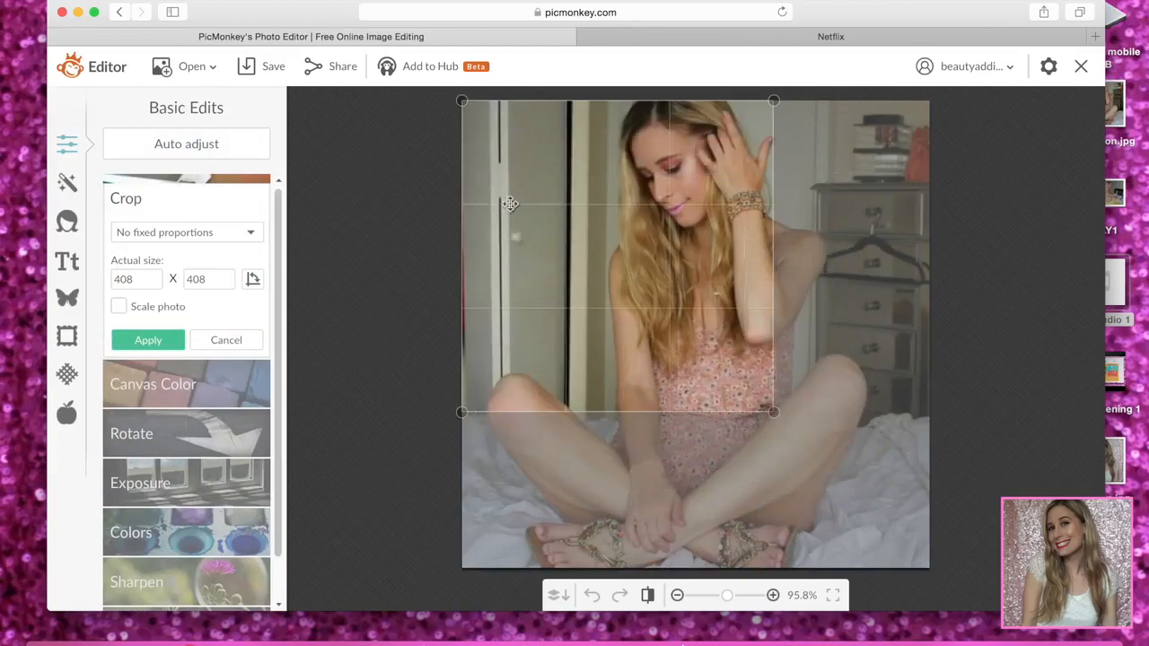
pyautogui.click(145, 345)
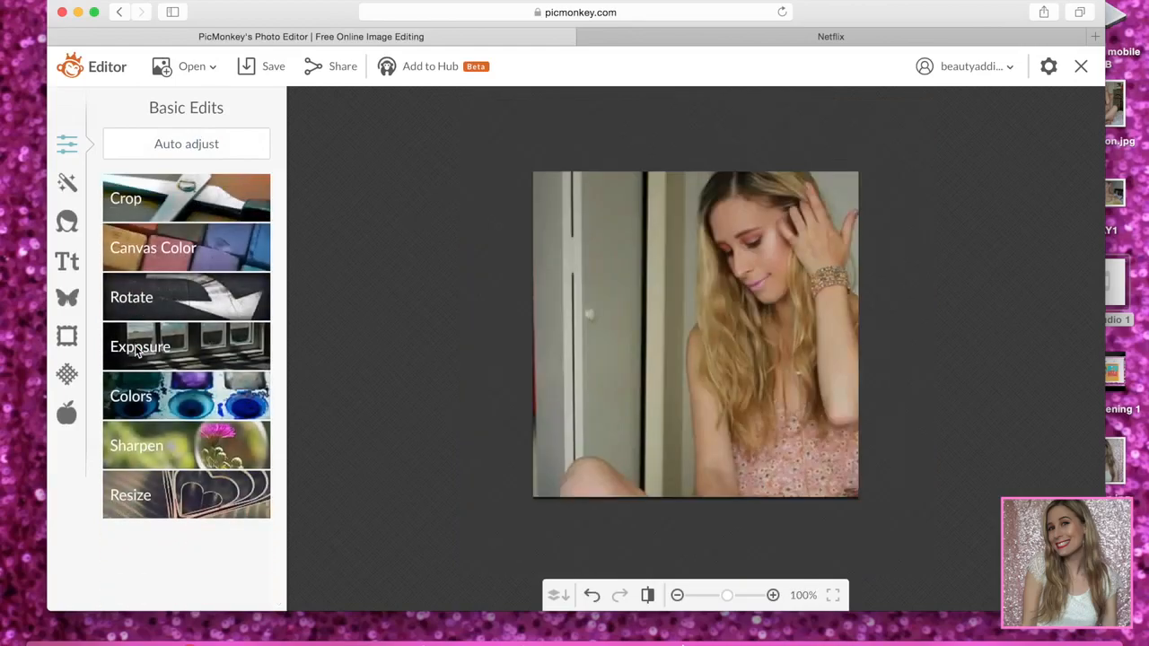
# Undo the crop and open the Effects collection.
pyautogui.press('super+z')
pyautogui.click(69, 182)
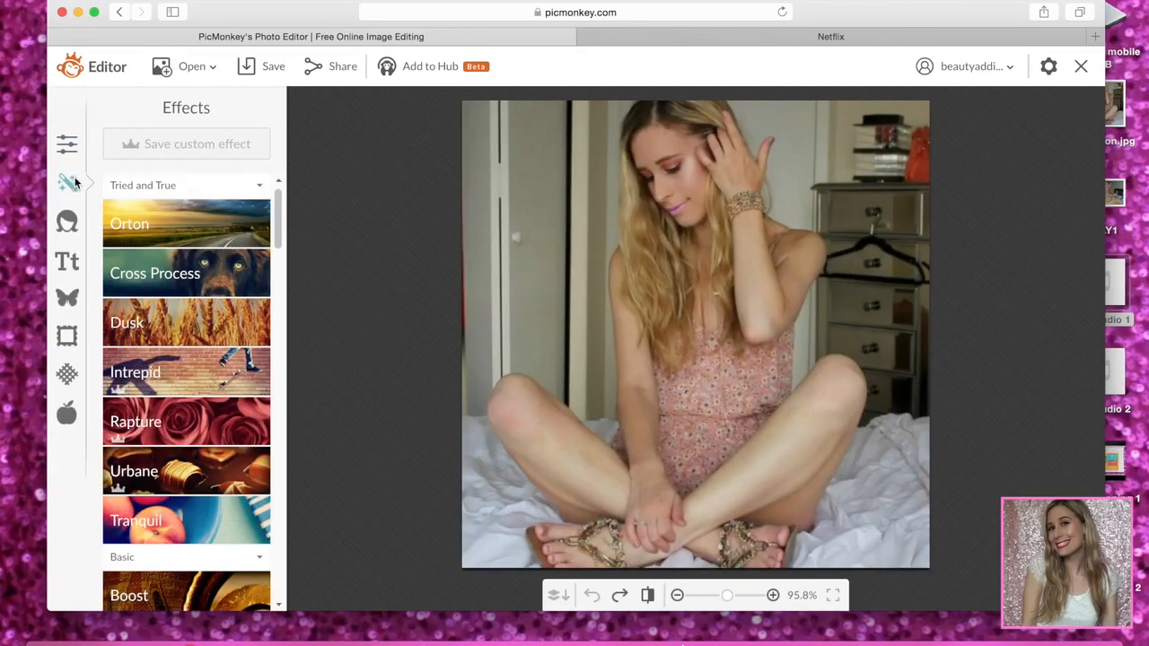
# Try the Orton, Cross Process, Dusk, Intrepid and Rapture effects on the photo and discard them.
pyautogui.click(162, 223)
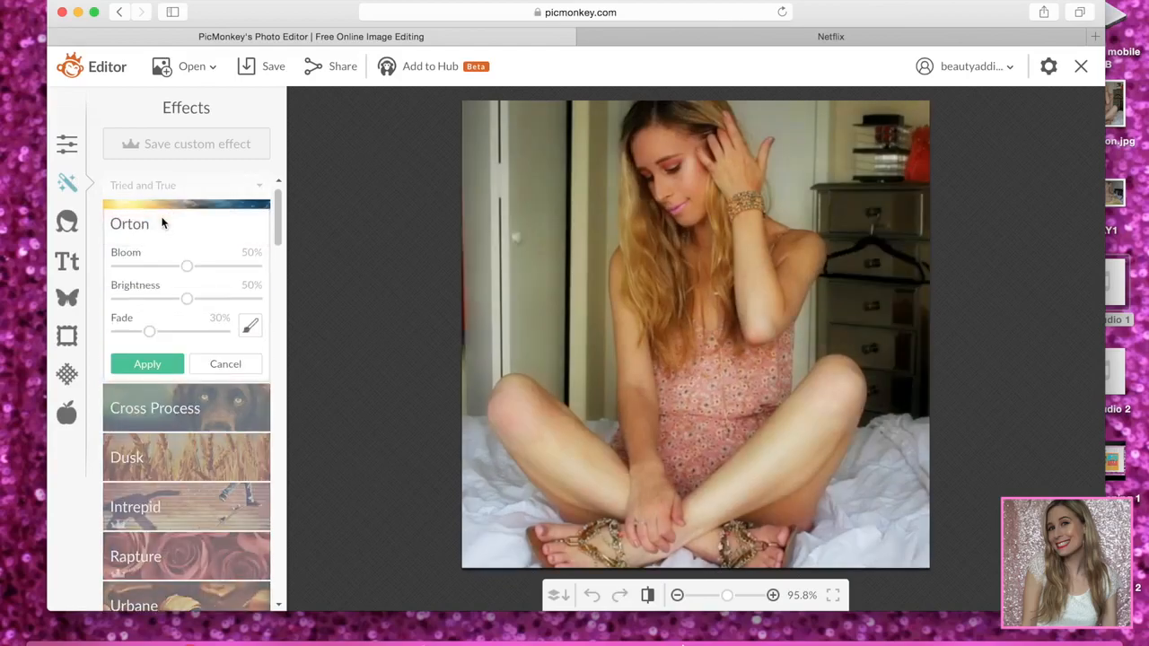
pyautogui.click(191, 400)
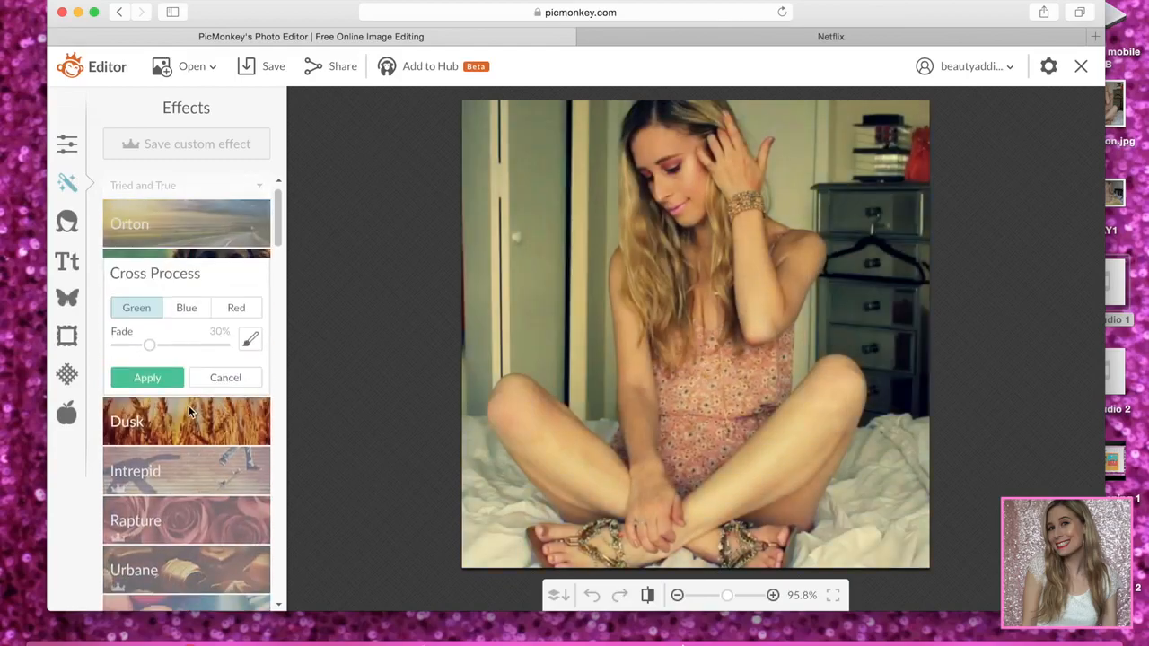
pyautogui.click(190, 411)
pyautogui.click(186, 437)
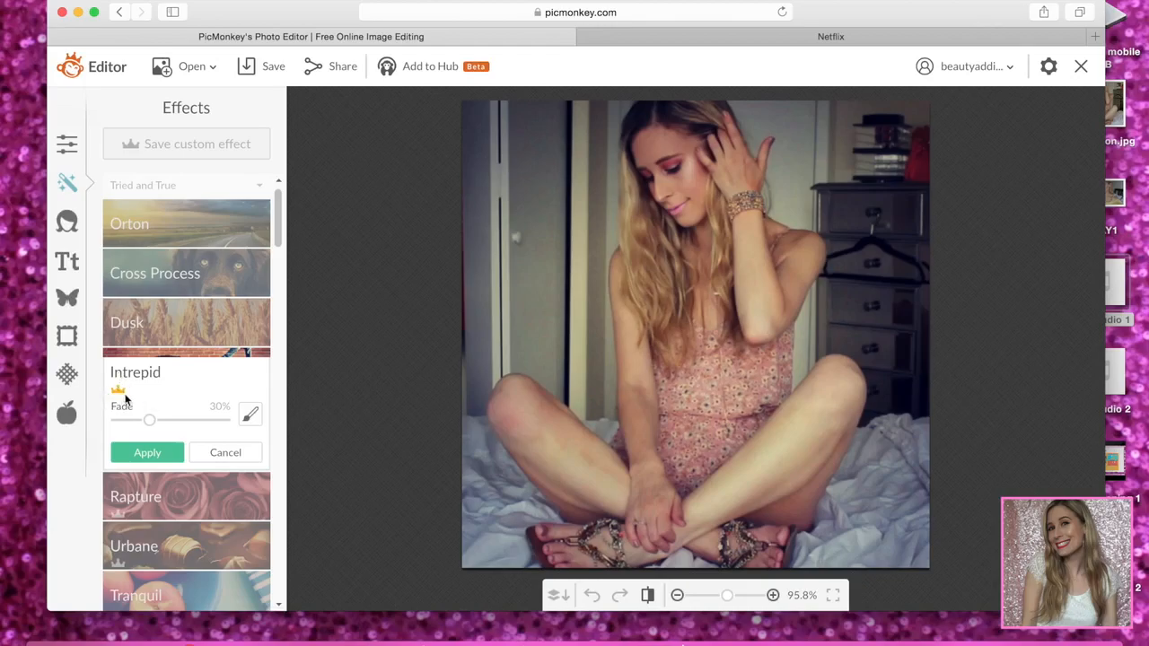
pyautogui.click(225, 452)
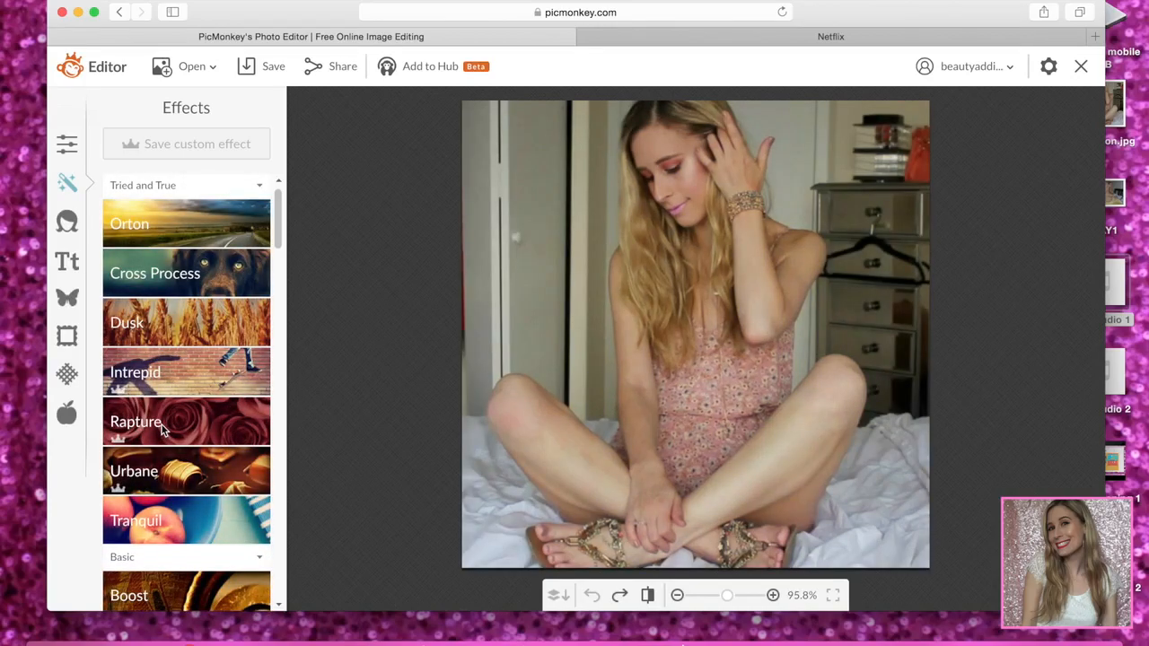
pyautogui.click(161, 425)
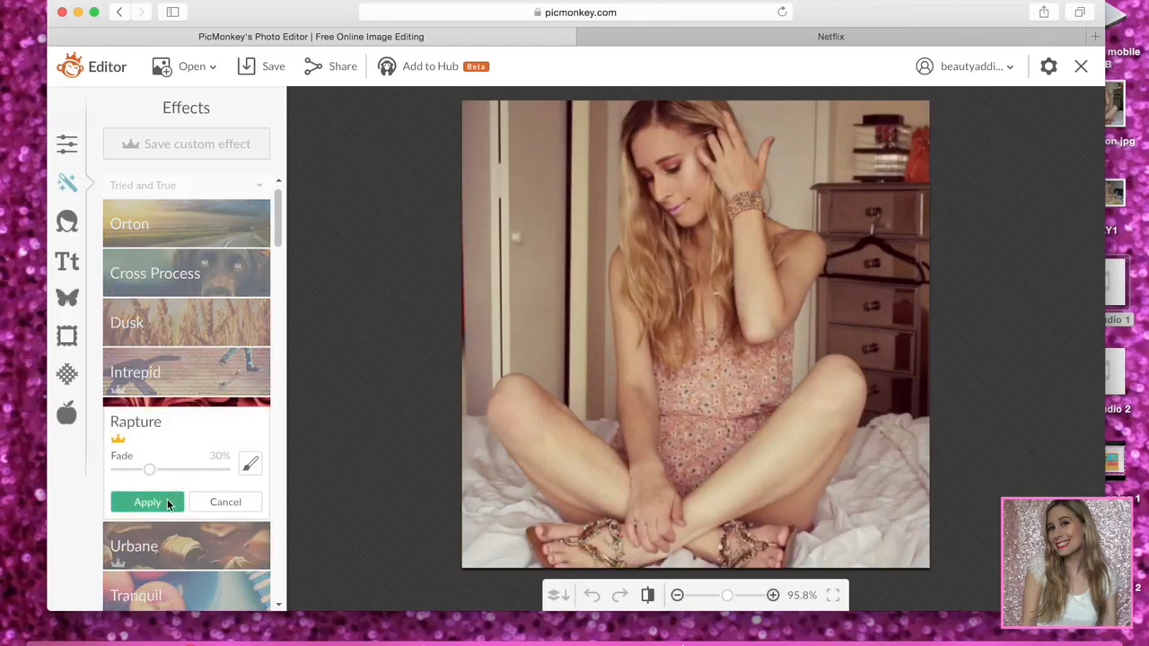
pyautogui.click(194, 505)
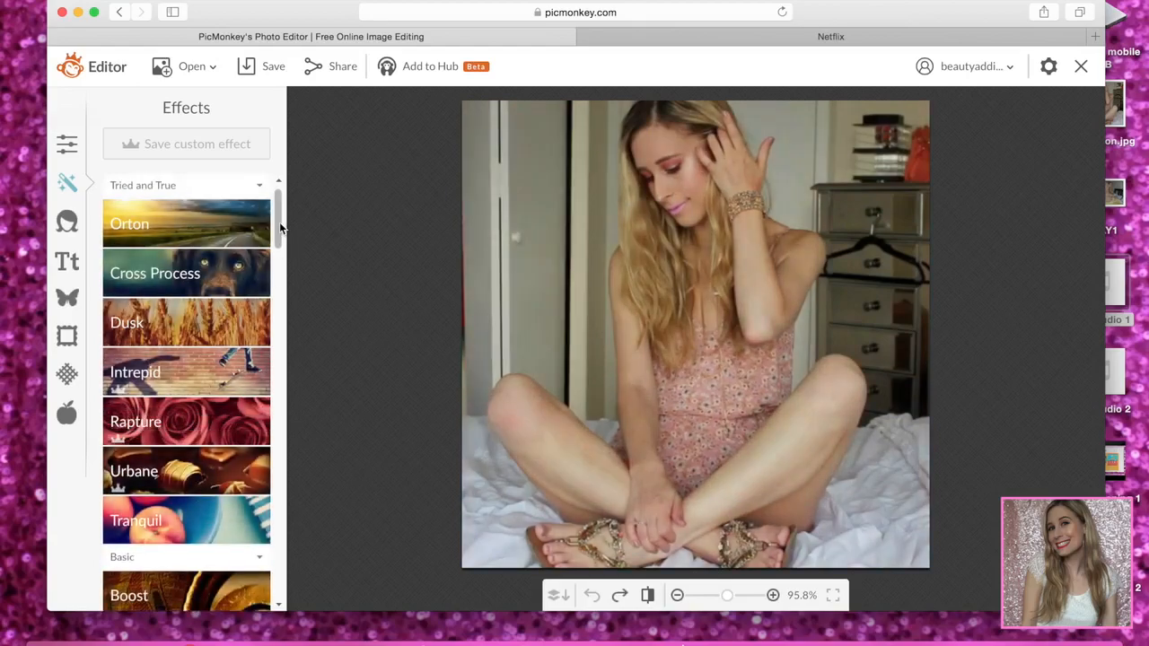
# Try the Basic effects Soften, Dark Edges and Frost, adjusting a Frost setting, and discard them.
pyautogui.moveTo(279, 222); pyautogui.dragTo(244, 285)
pyautogui.click(214, 291)
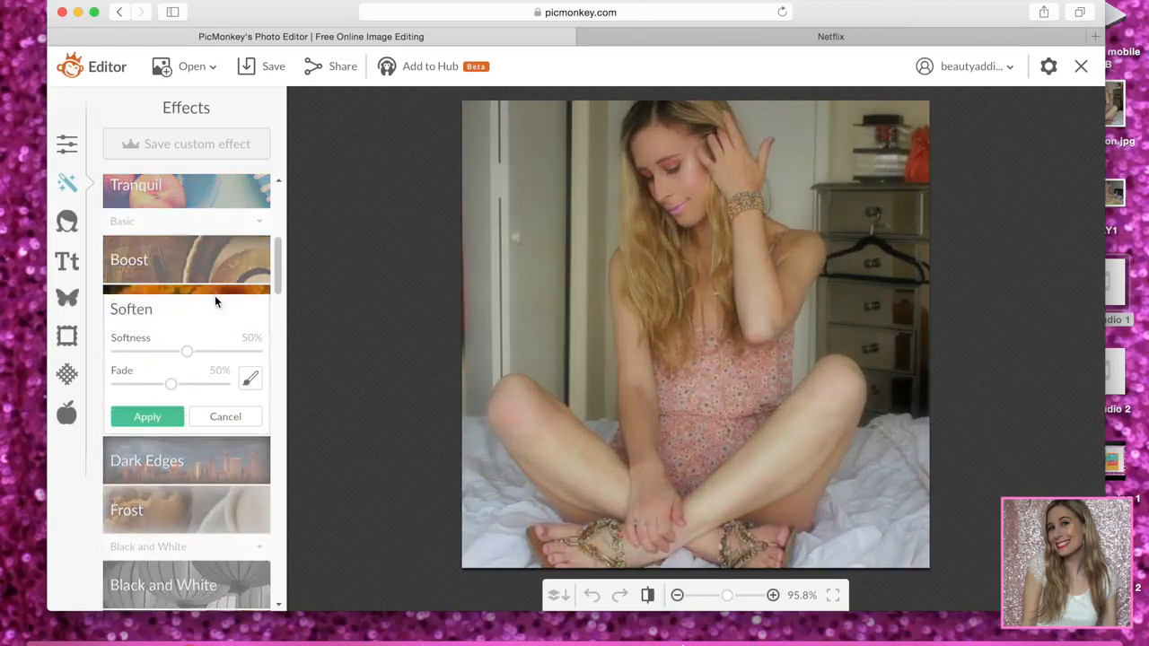
pyautogui.click(193, 452)
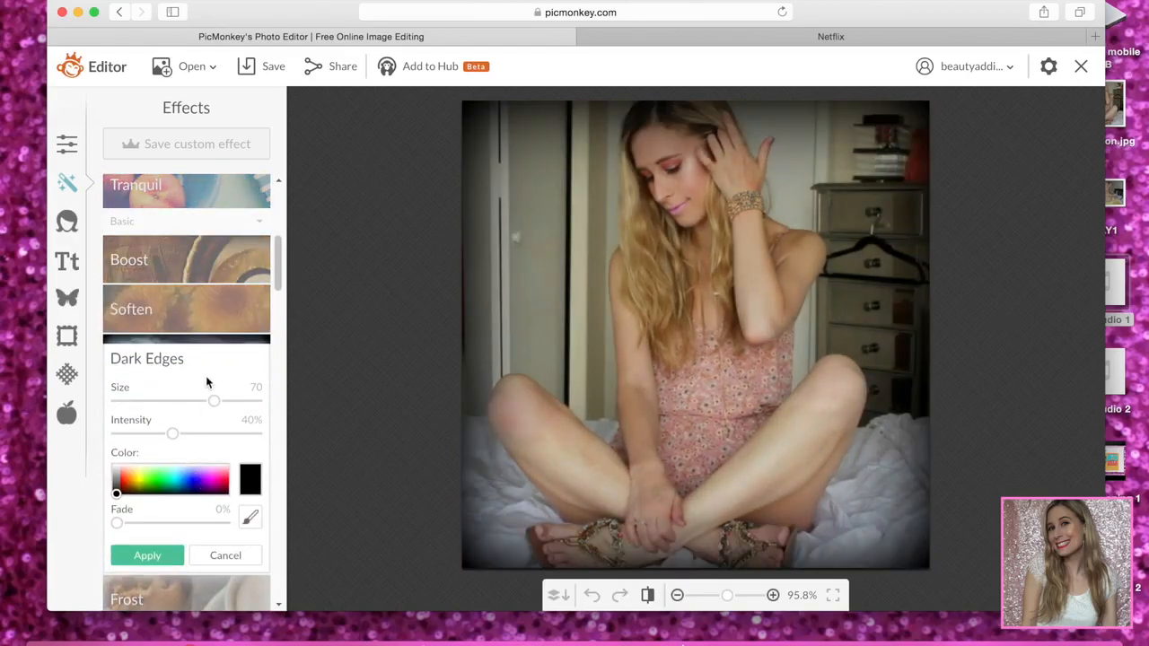
pyautogui.click(226, 555)
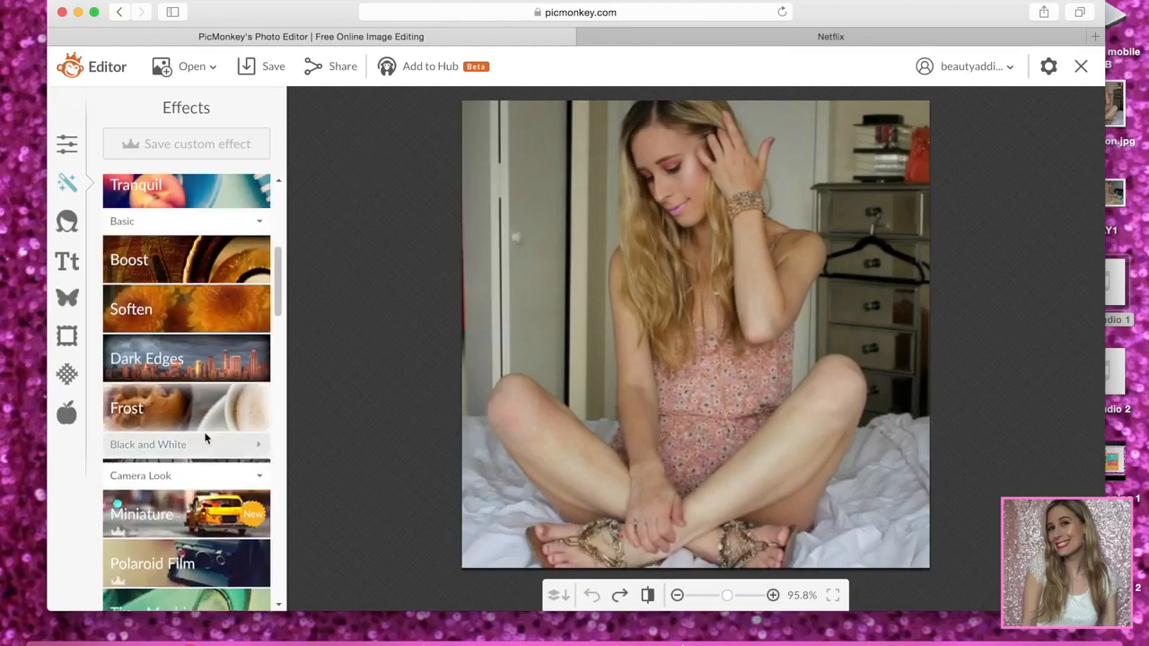
pyautogui.click(204, 410)
pyautogui.moveTo(208, 528); pyautogui.dragTo(158, 510)
pyautogui.click(225, 593)
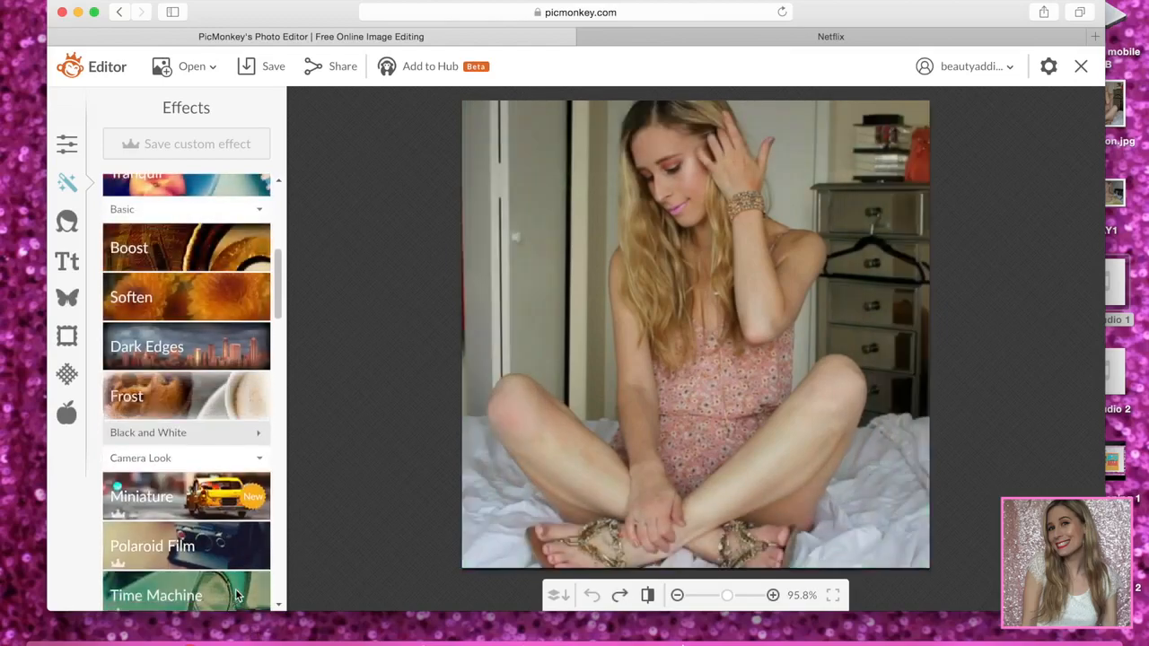
# Expand the Black and White effects, try Black and White, Infrared and Holga, and discard them.
pyautogui.moveTo(278, 301); pyautogui.dragTo(269, 329)
pyautogui.click(215, 365)
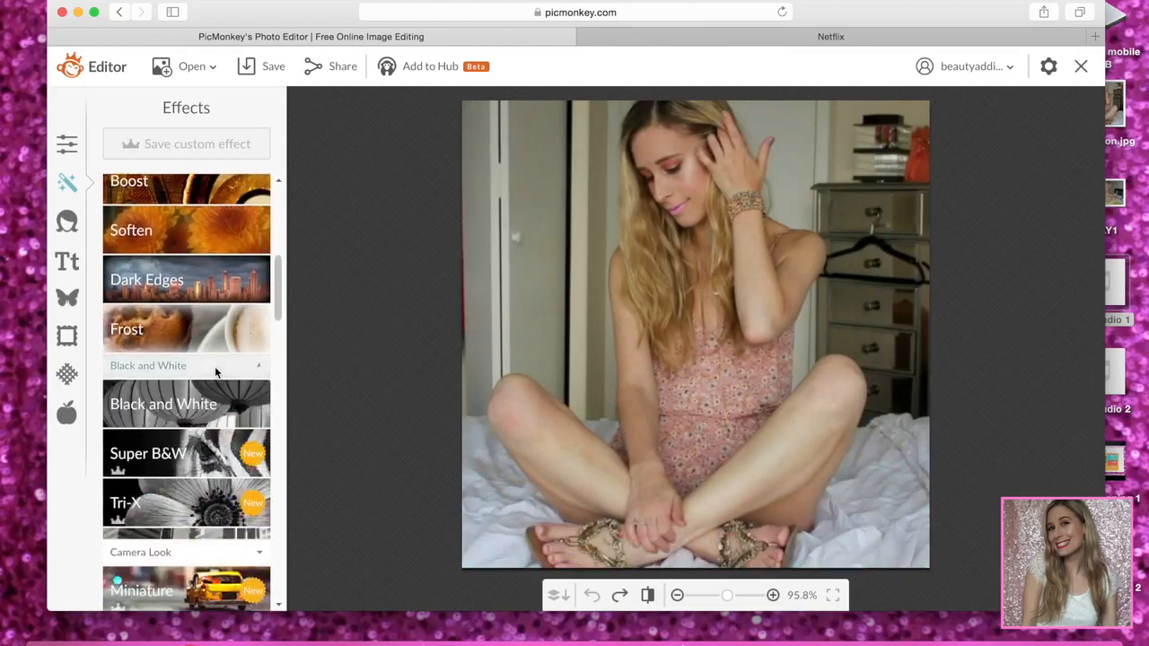
pyautogui.click(205, 249)
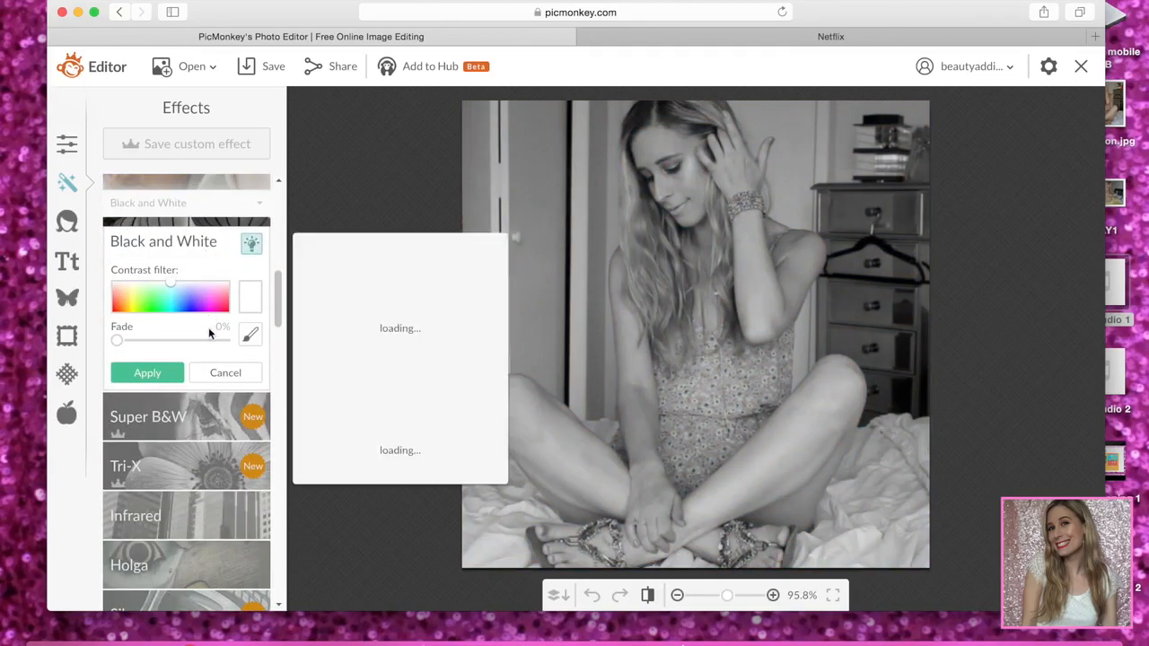
pyautogui.click(223, 374)
pyautogui.click(202, 402)
pyautogui.click(189, 501)
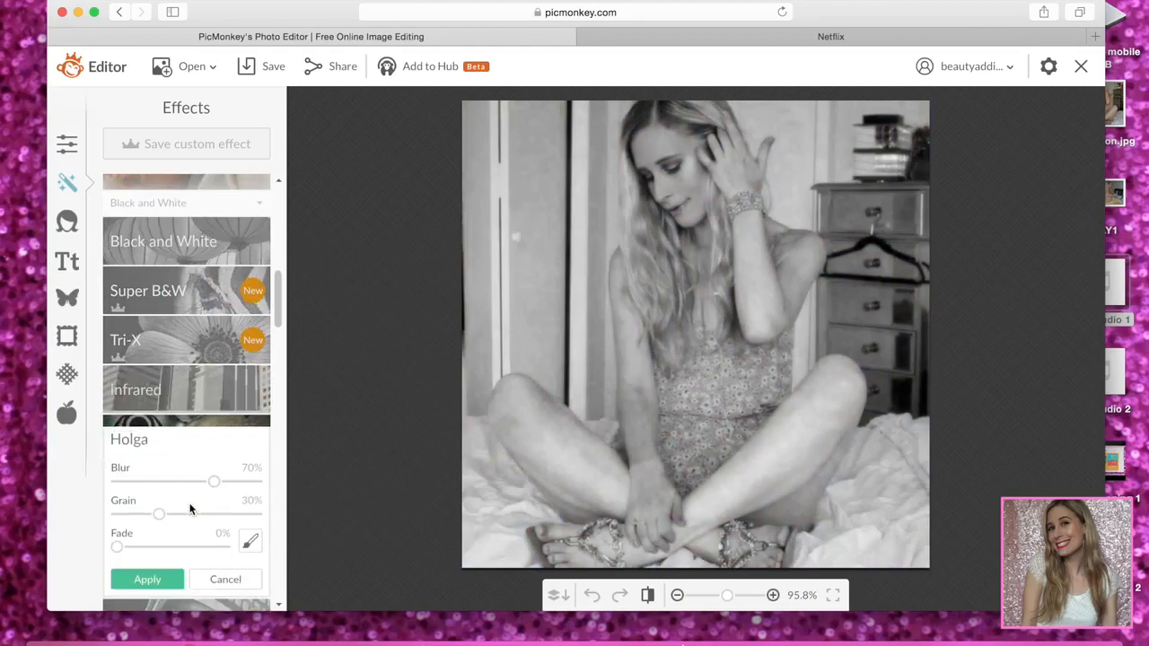
pyautogui.click(226, 579)
# Try the Draw effect with pink ff92f8 strokes beside the woman, brush size 13 and hardness 7% and 100%, and discard the strokes.
pyautogui.moveTo(277, 283); pyautogui.dragTo(278, 528)
pyautogui.scroll(-1, 277, 532)
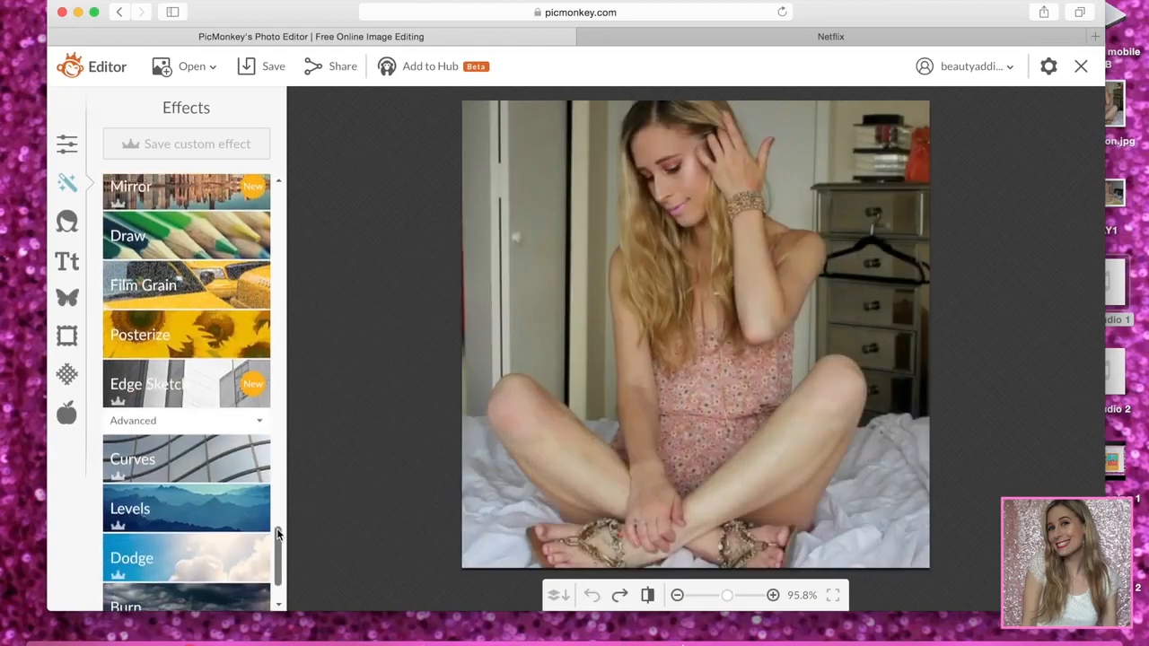
pyautogui.click(196, 244)
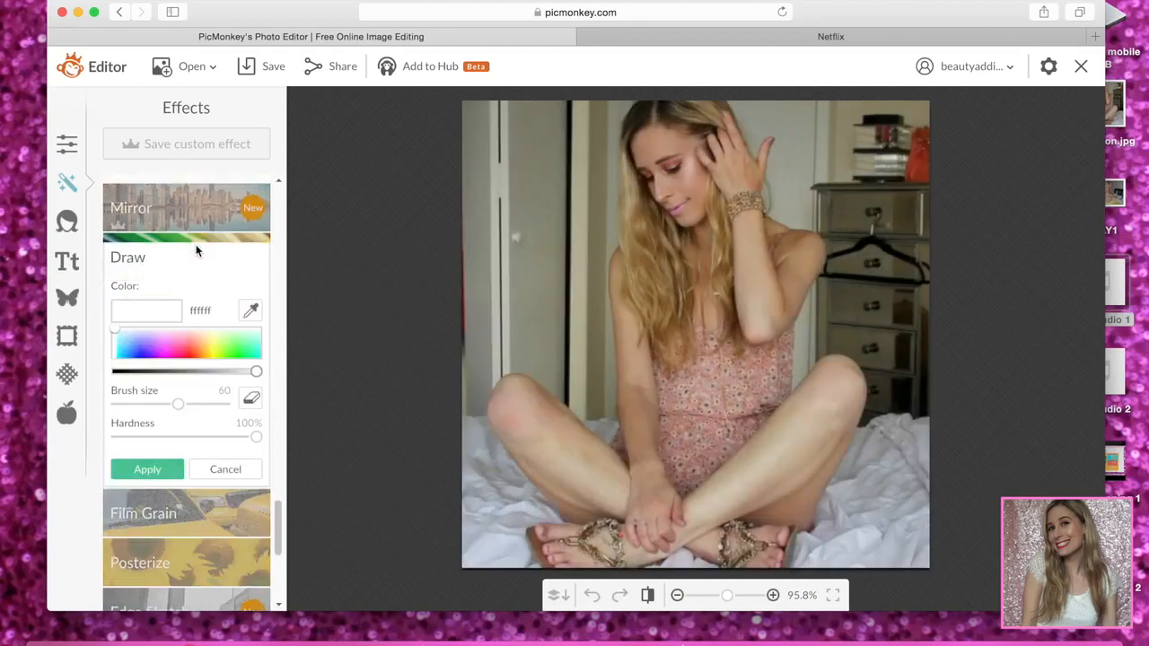
pyautogui.moveTo(149, 438); pyautogui.dragTo(126, 437)
pyautogui.click(140, 411)
pyautogui.click(165, 343)
pyautogui.moveTo(513, 229)
pyautogui.mouseDown()
pyautogui.moveTo(573, 232)
pyautogui.moveTo(530, 256)
pyautogui.mouseUp()
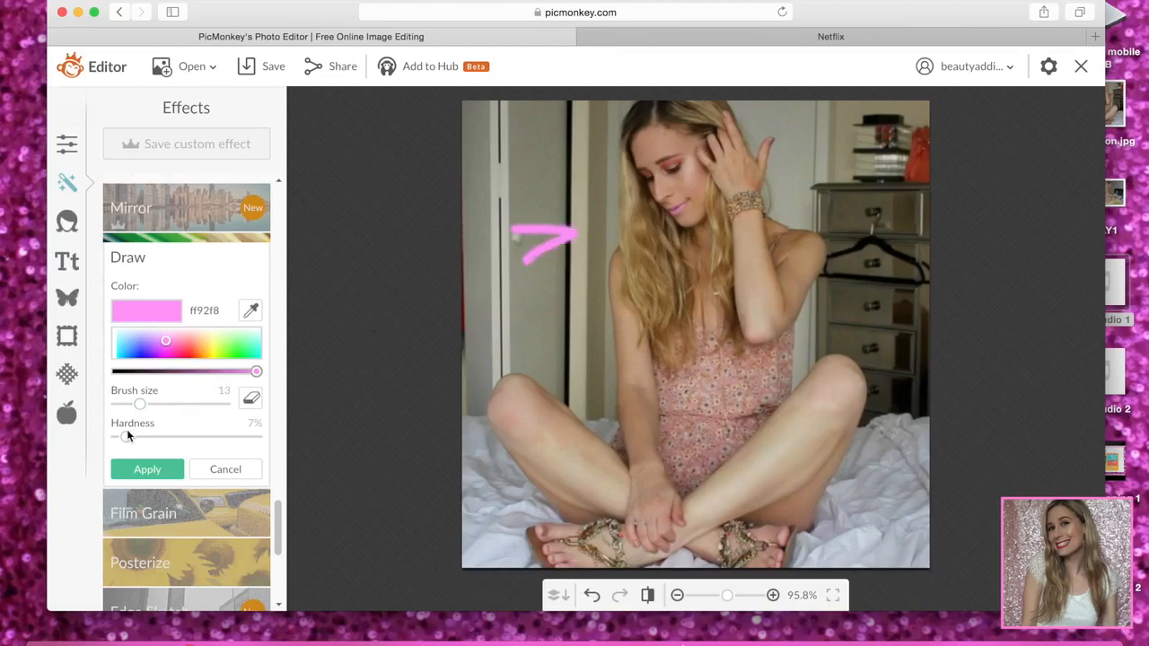
pyautogui.moveTo(515, 294)
pyautogui.mouseDown()
pyautogui.moveTo(581, 323)
pyautogui.moveTo(549, 288)
pyautogui.moveTo(519, 330)
pyautogui.mouseUp()
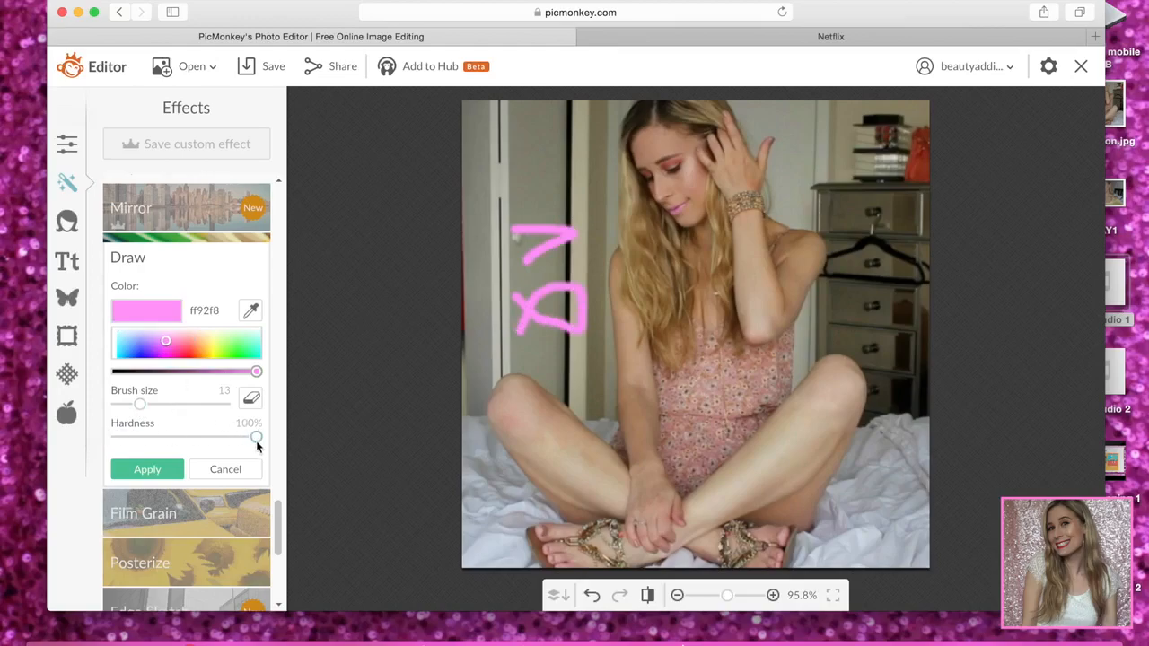
pyautogui.moveTo(520, 167)
pyautogui.mouseDown()
pyautogui.moveTo(495, 192)
pyautogui.moveTo(488, 222)
pyautogui.mouseUp()
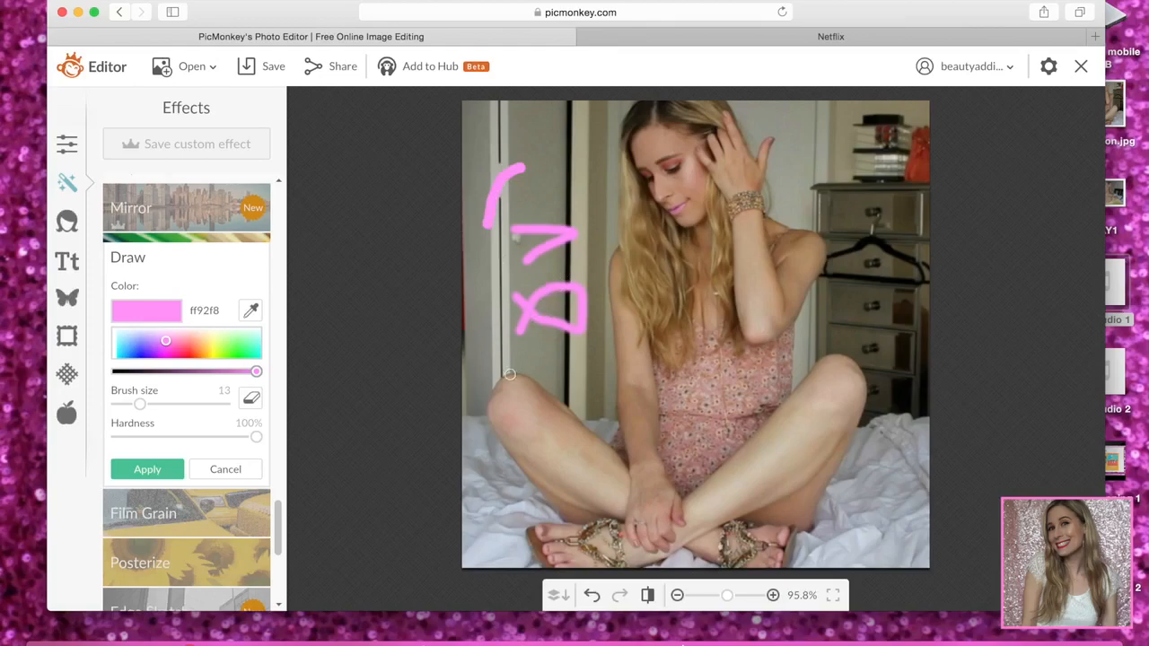
pyautogui.click(246, 468)
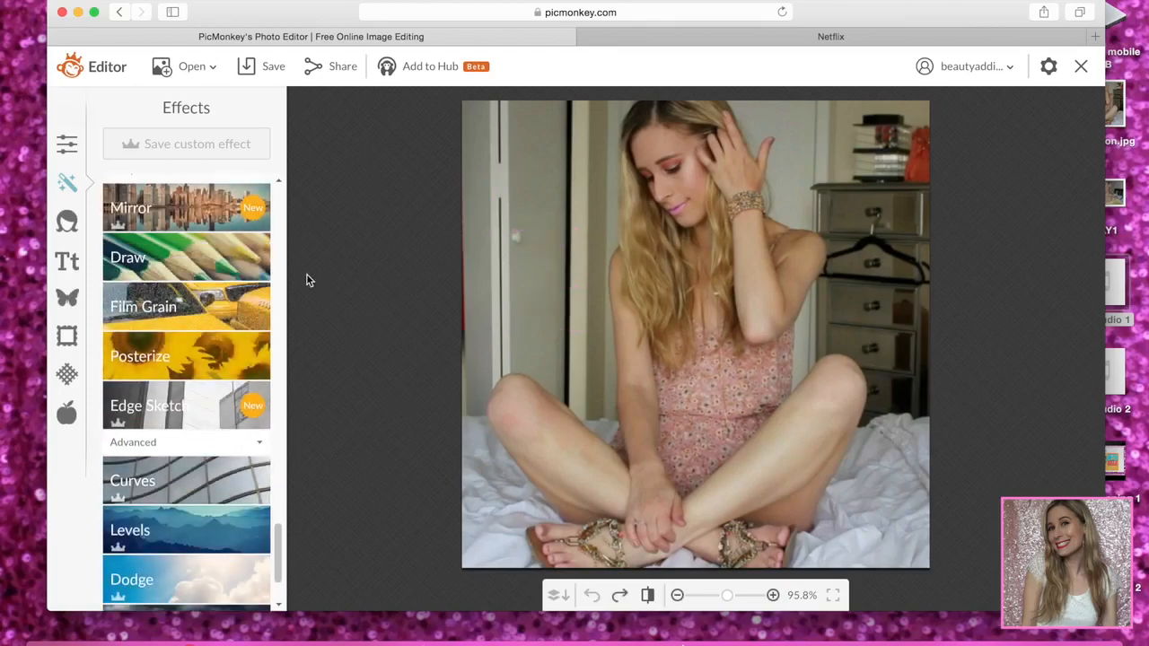
# Look at the settings of the Advanced effects Dodge, Levels and Curves without applying any.
pyautogui.scroll(-2, 284, 543)
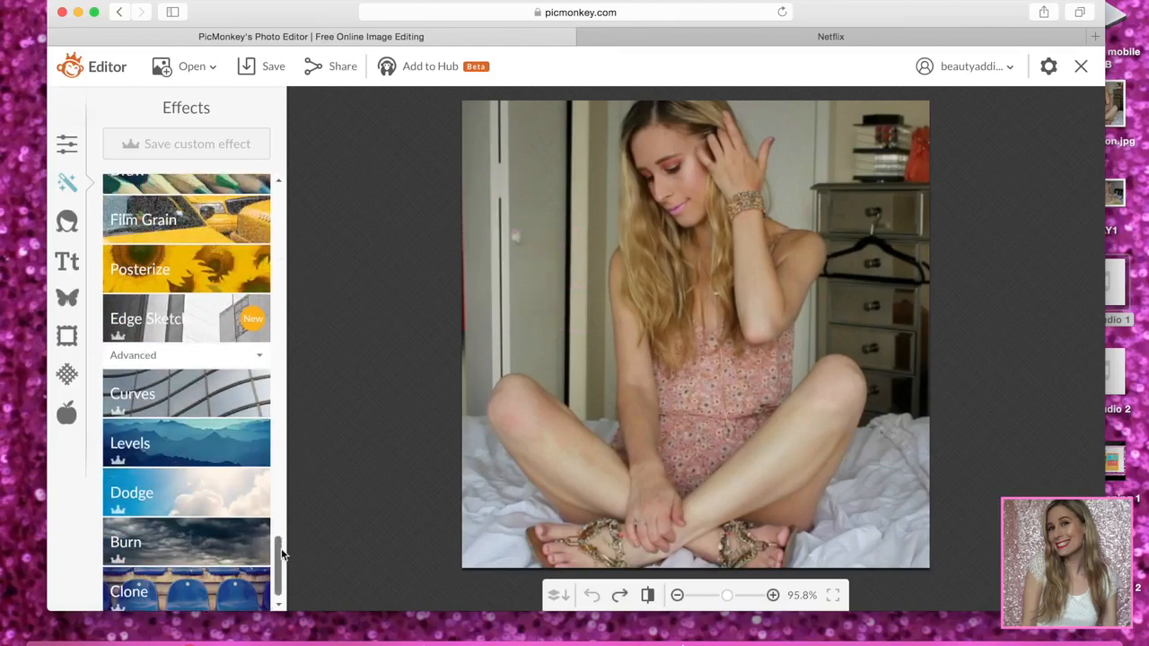
pyautogui.click(238, 492)
pyautogui.click(219, 436)
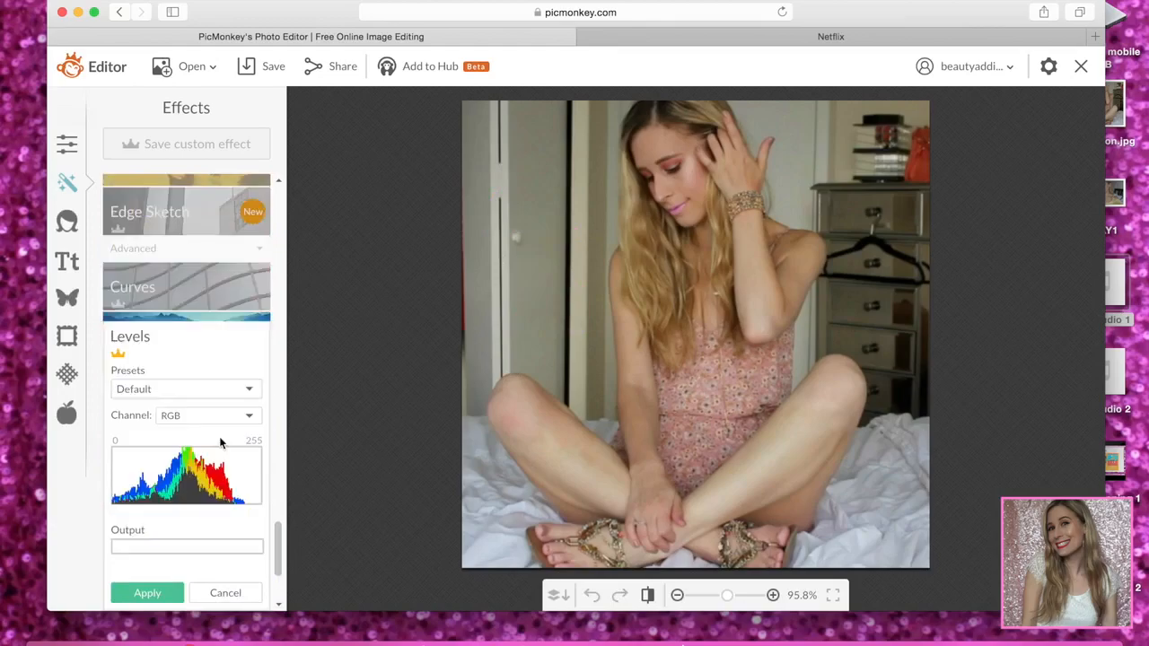
pyautogui.click(205, 284)
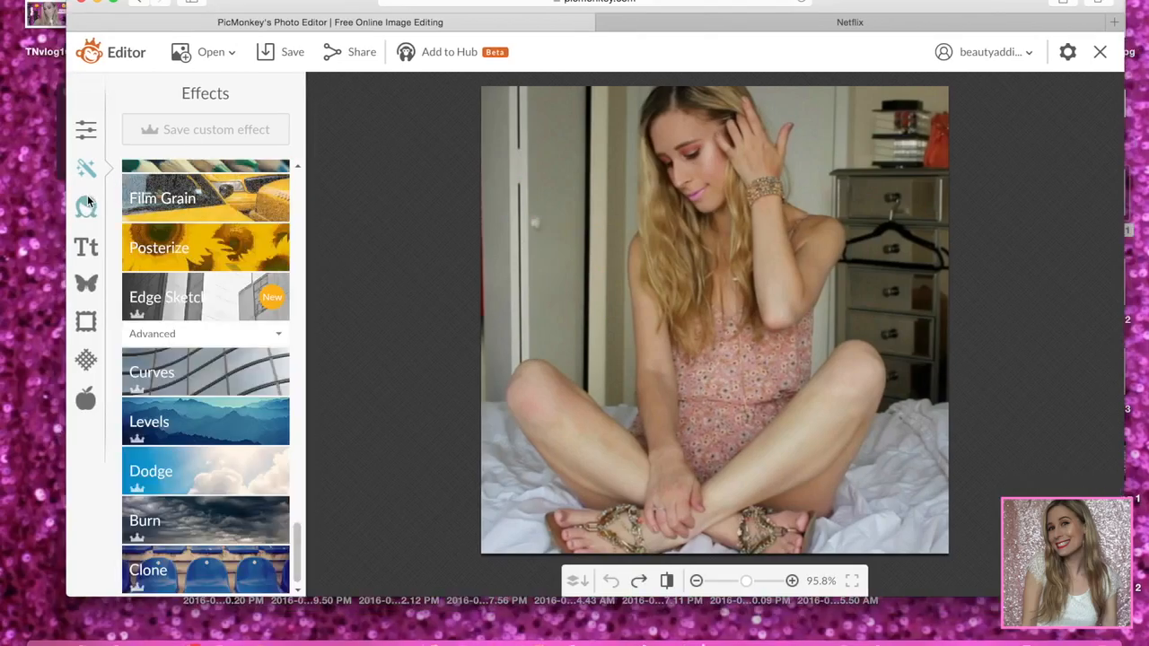
# Open the Touch Up tools and view the Airbrush and Wrinkle Remover settings without applying them.
pyautogui.click(87, 203)
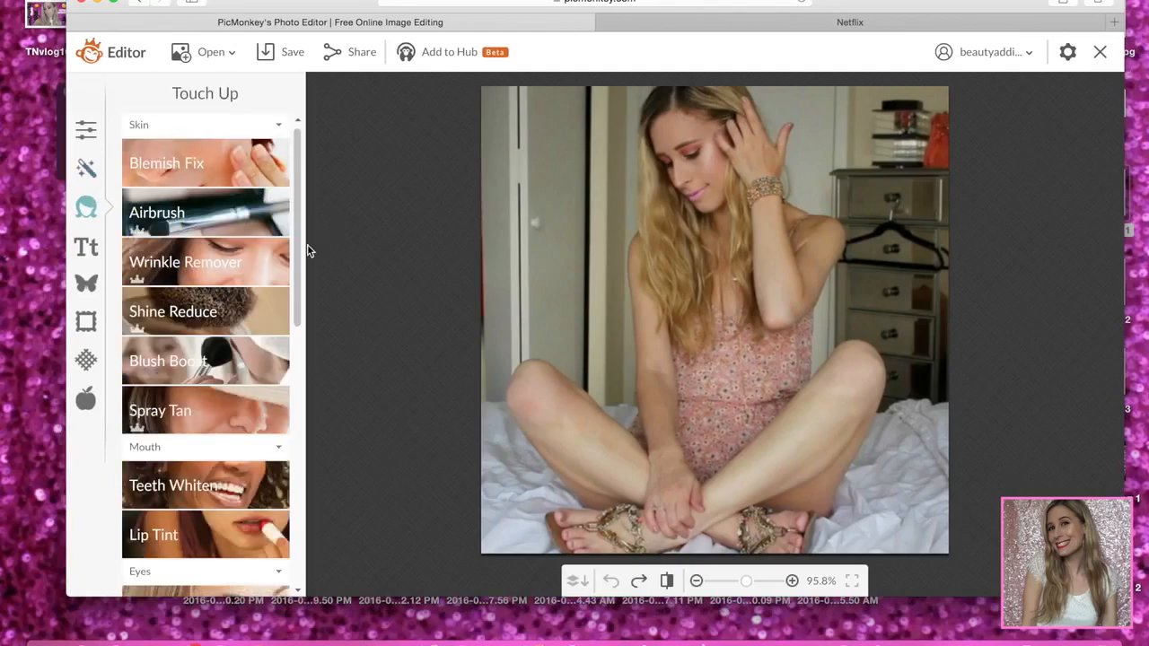
pyautogui.click(219, 213)
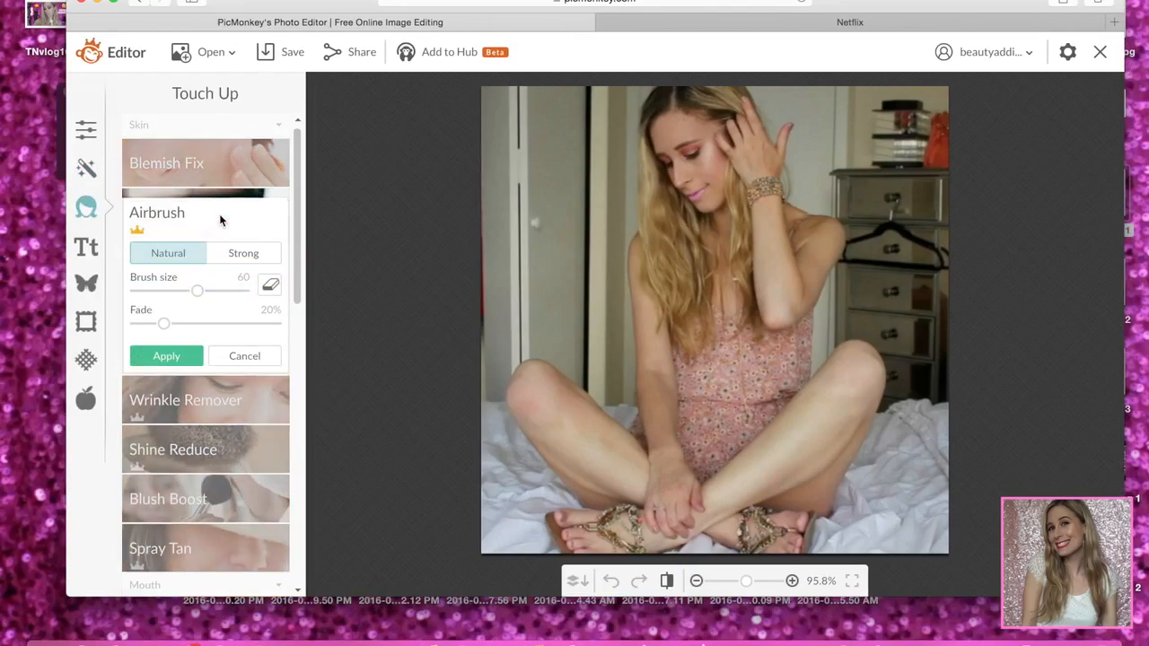
pyautogui.click(231, 357)
pyautogui.click(206, 260)
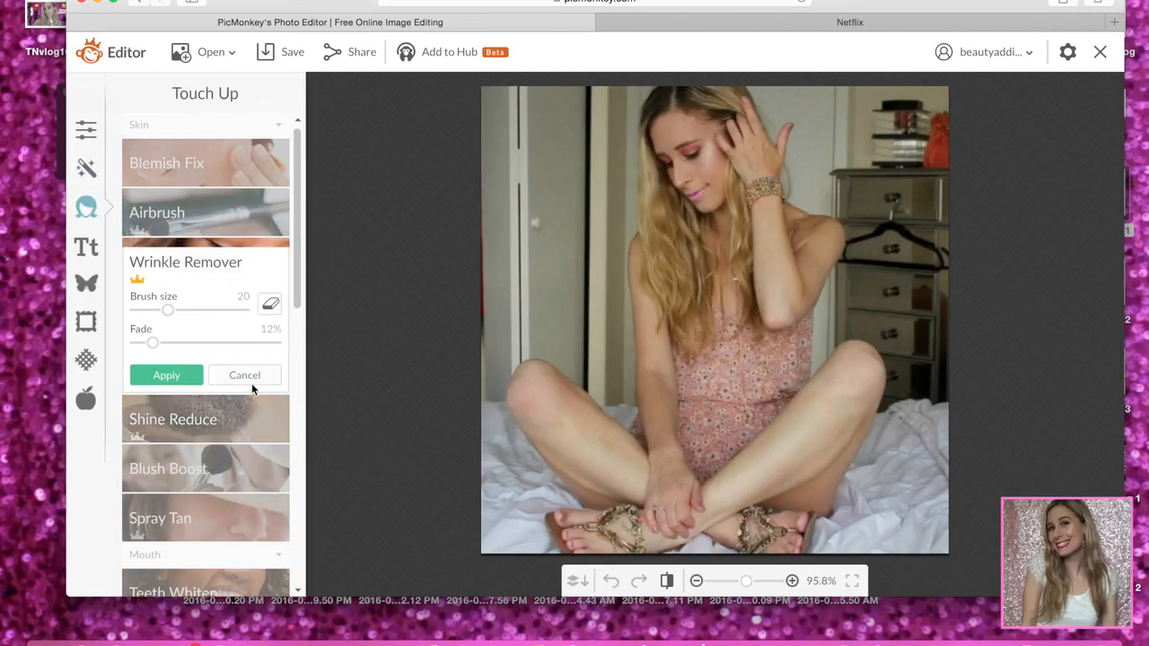
pyautogui.click(251, 376)
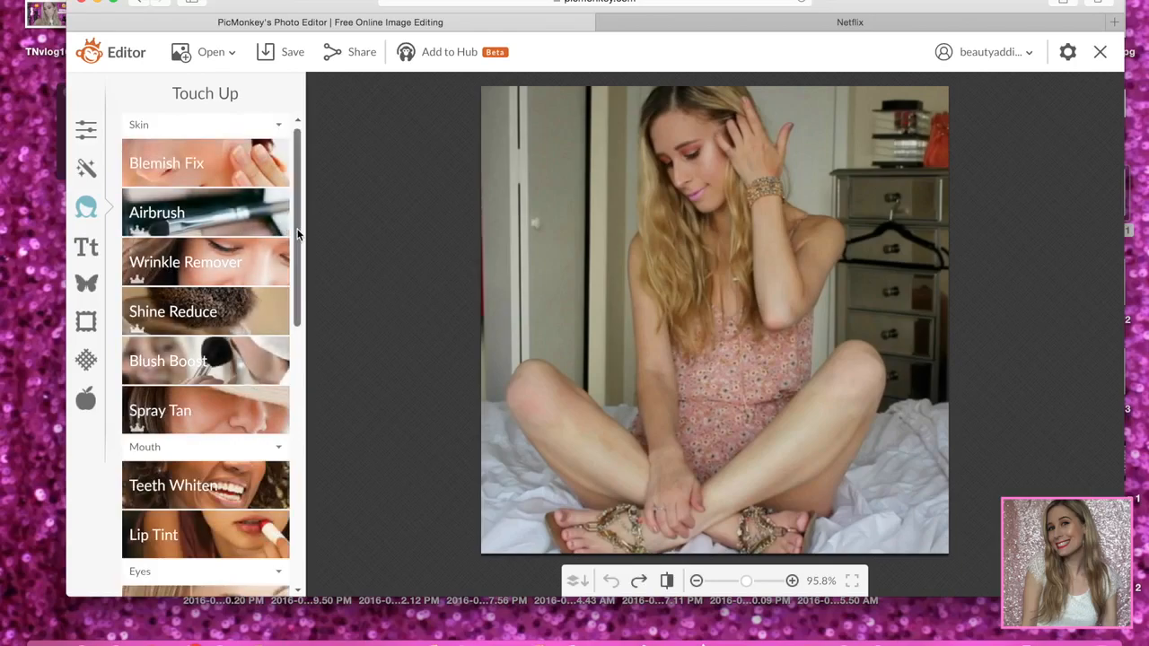
# Browse the remaining Touch Up tools and view the Teeth Whiten settings without applying them.
pyautogui.scroll(-1, 297, 241)
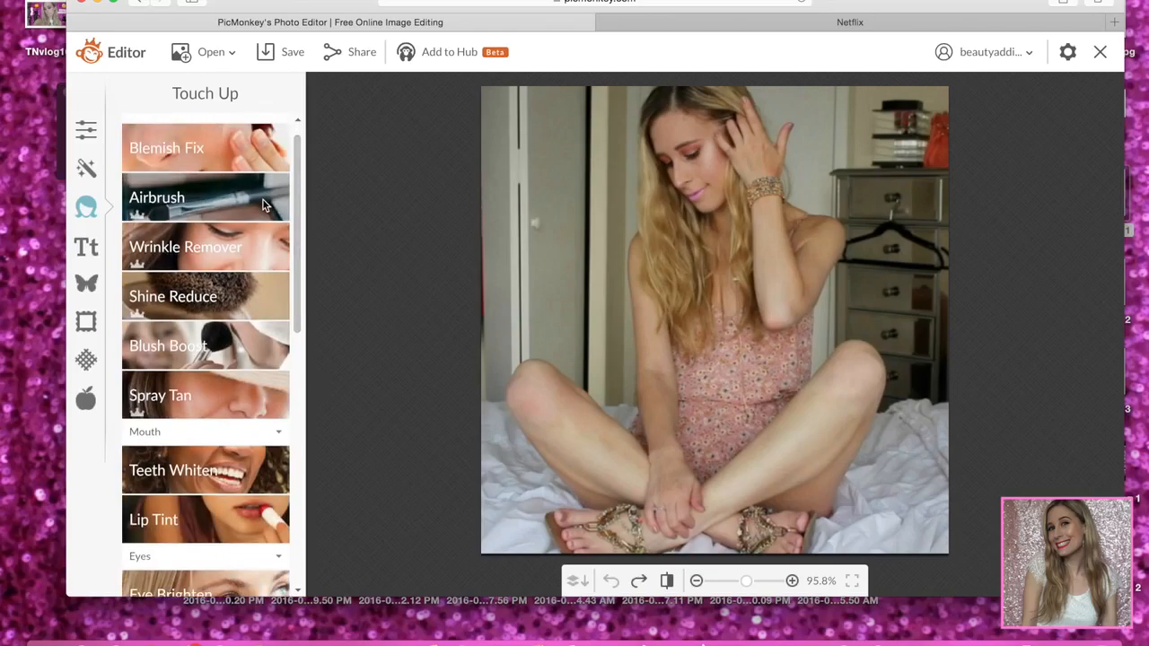
pyautogui.scroll(-5, 302, 270)
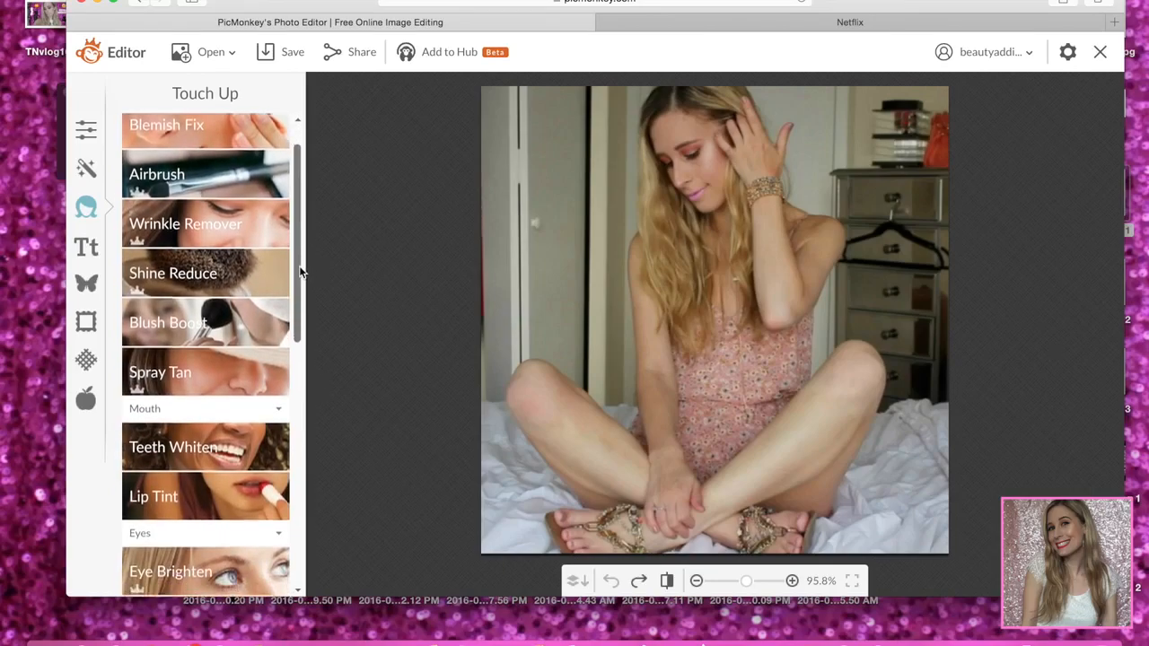
pyautogui.click(232, 391)
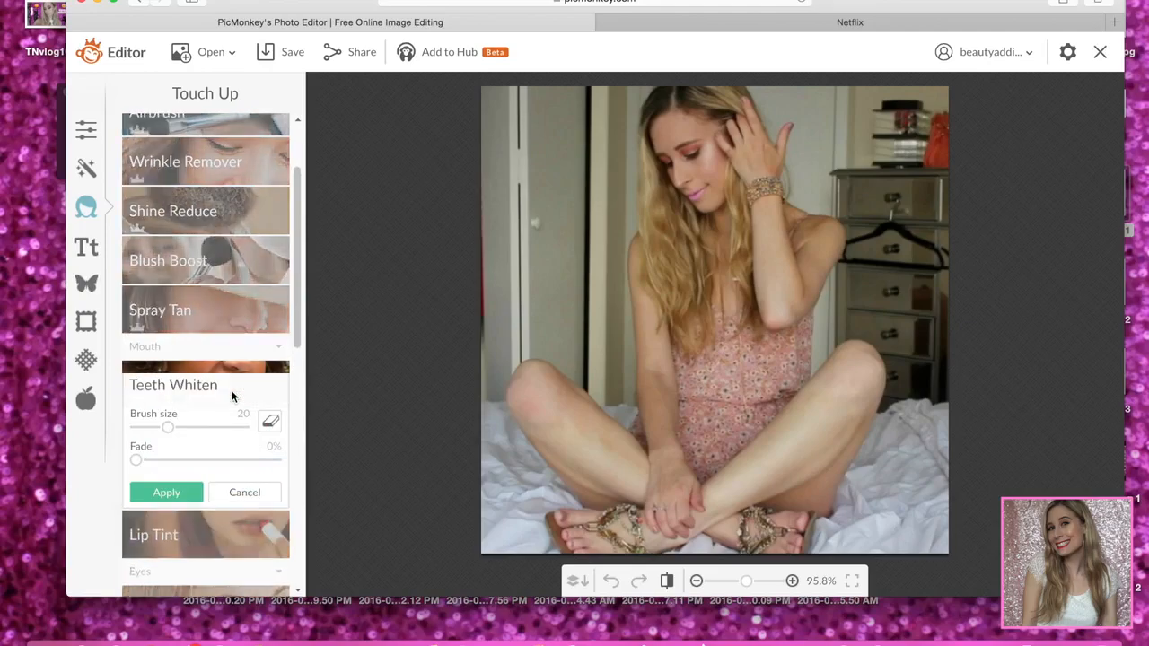
pyautogui.click(226, 490)
pyautogui.moveTo(294, 282); pyautogui.dragTo(83, 247)
pyautogui.click(83, 247)
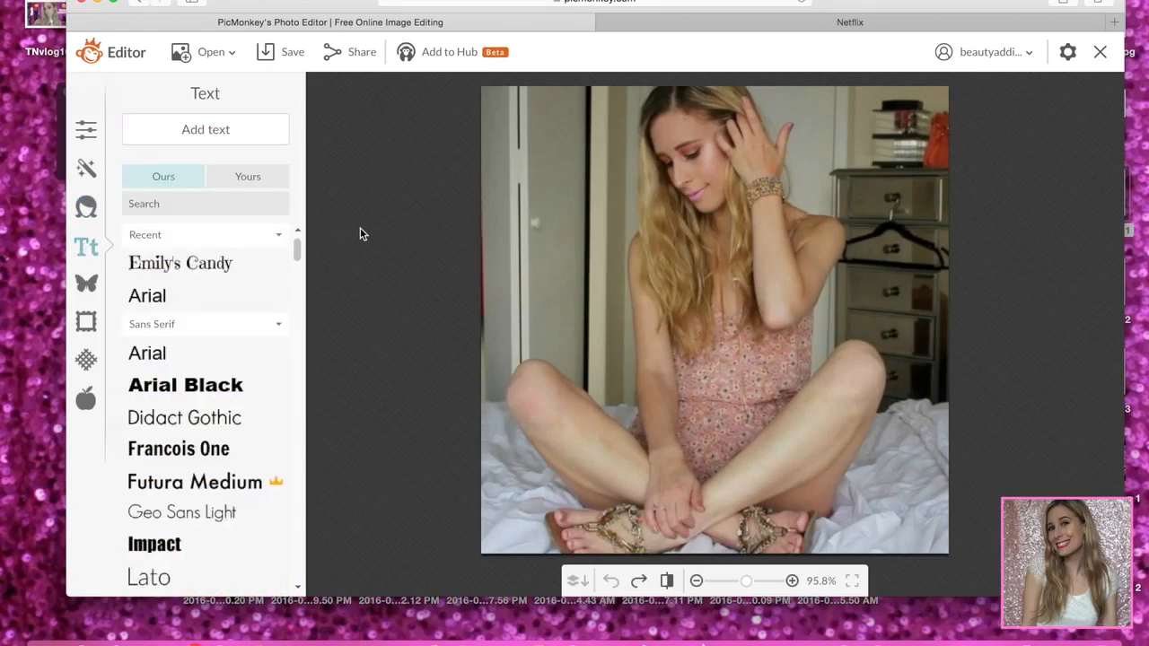
pyautogui.click(214, 261)
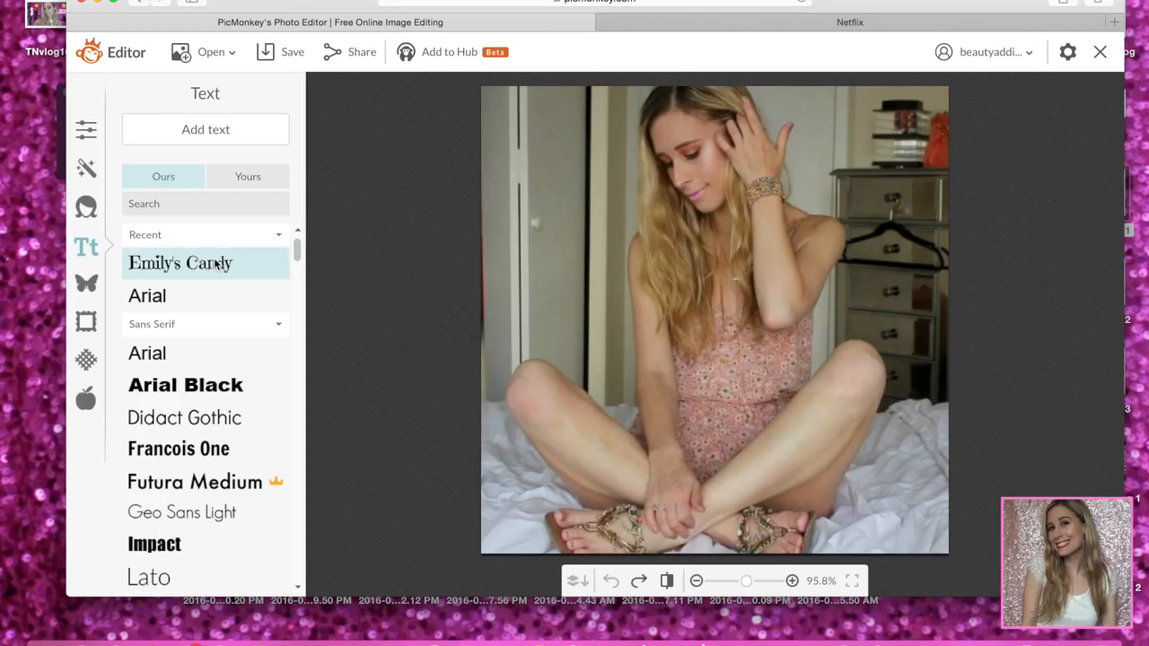
pyautogui.click(223, 123)
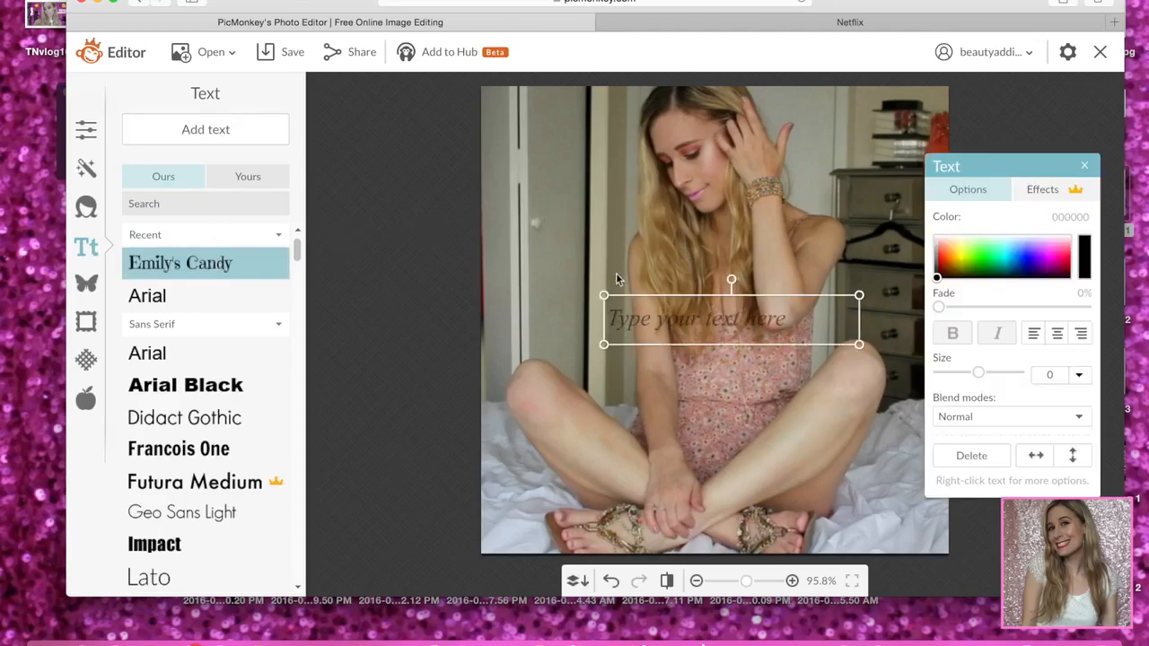
pyautogui.write('a')
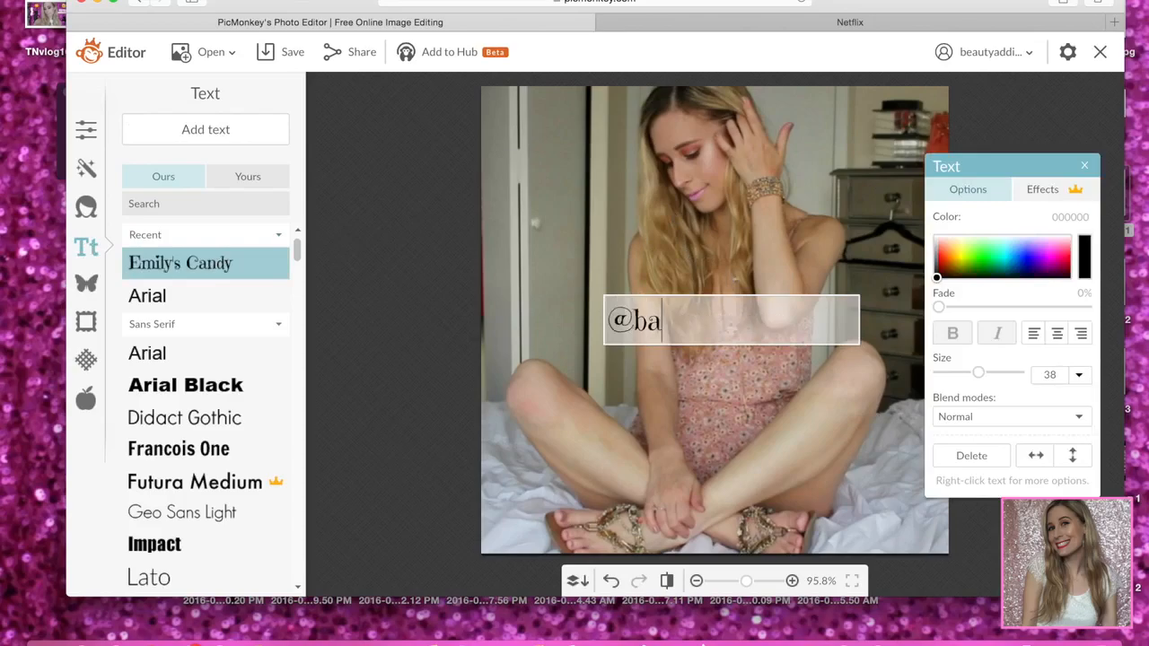
pyautogui.write('beautyaddict')
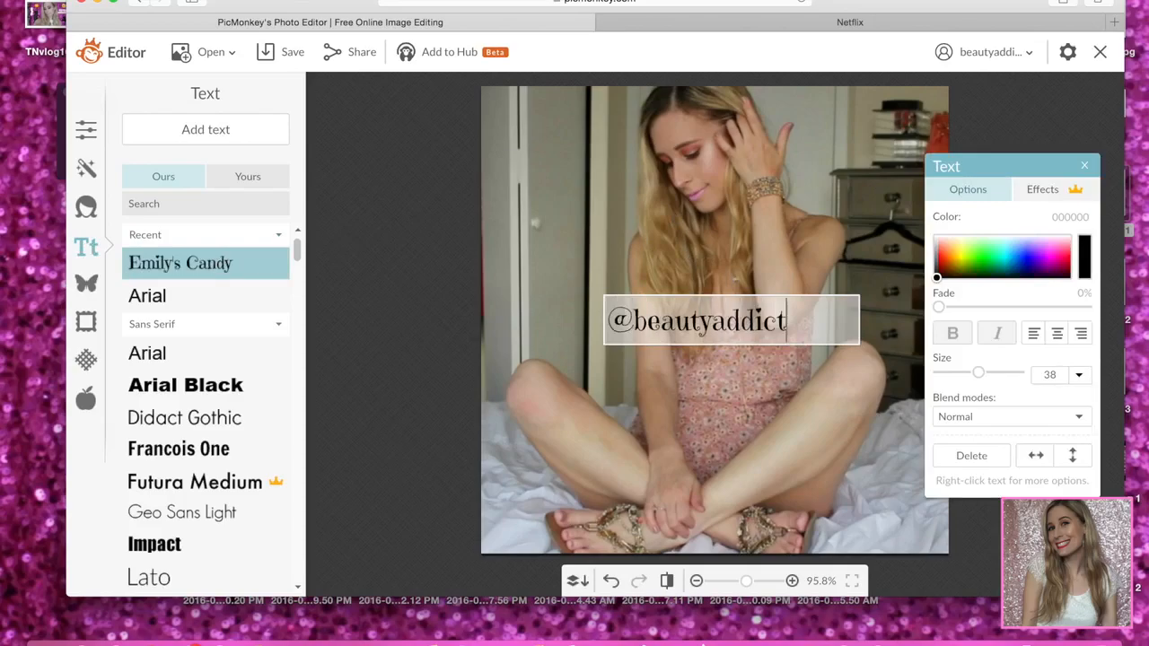
pyautogui.write('nextdoor')
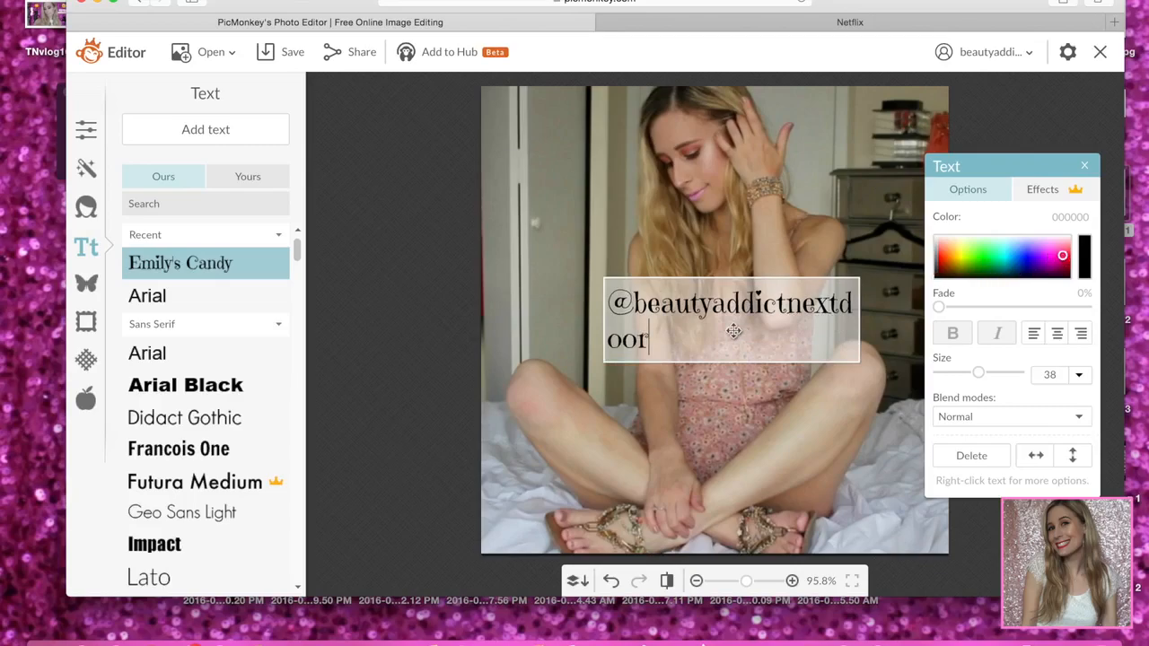
# Color all of the text d9004e, set its fade to 34% and widen the text box so the handle fits on one line.
pyautogui.moveTo(650, 341); pyautogui.dragTo(506, 274)
pyautogui.click(1062, 260)
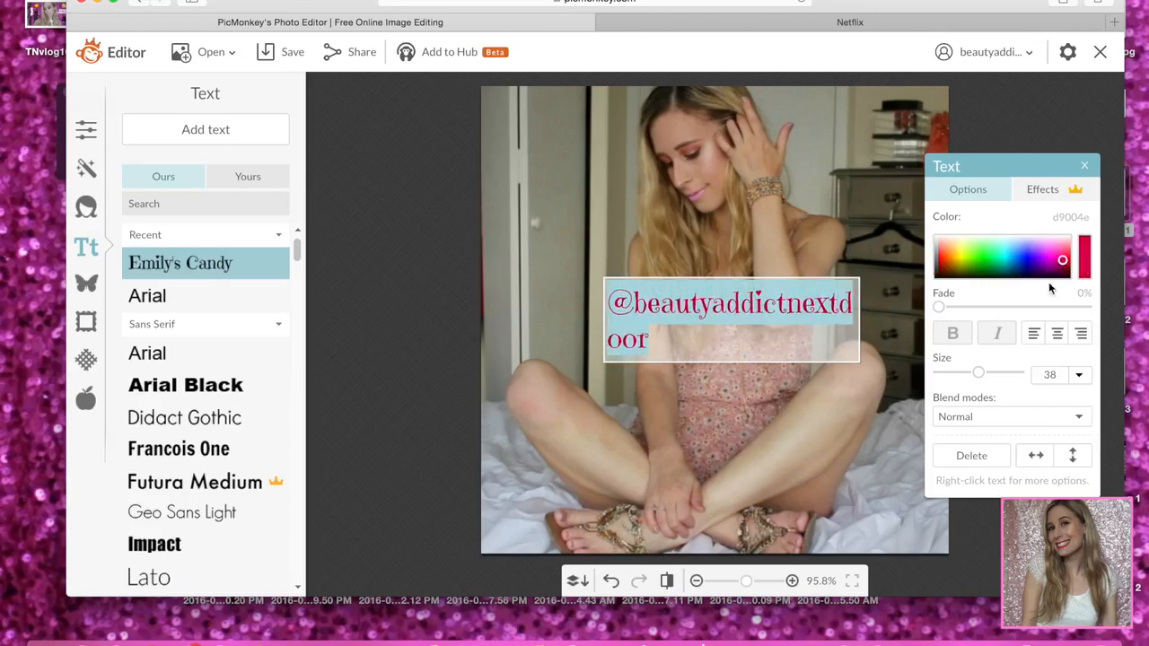
pyautogui.click(988, 306)
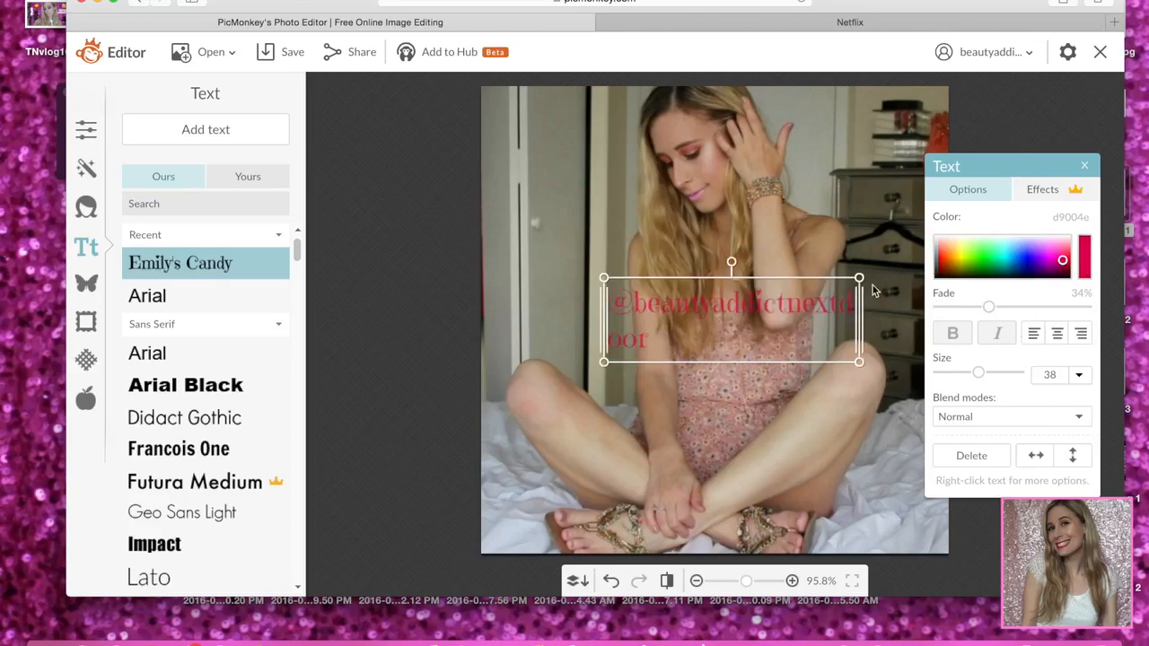
pyautogui.moveTo(858, 302); pyautogui.dragTo(901, 300)
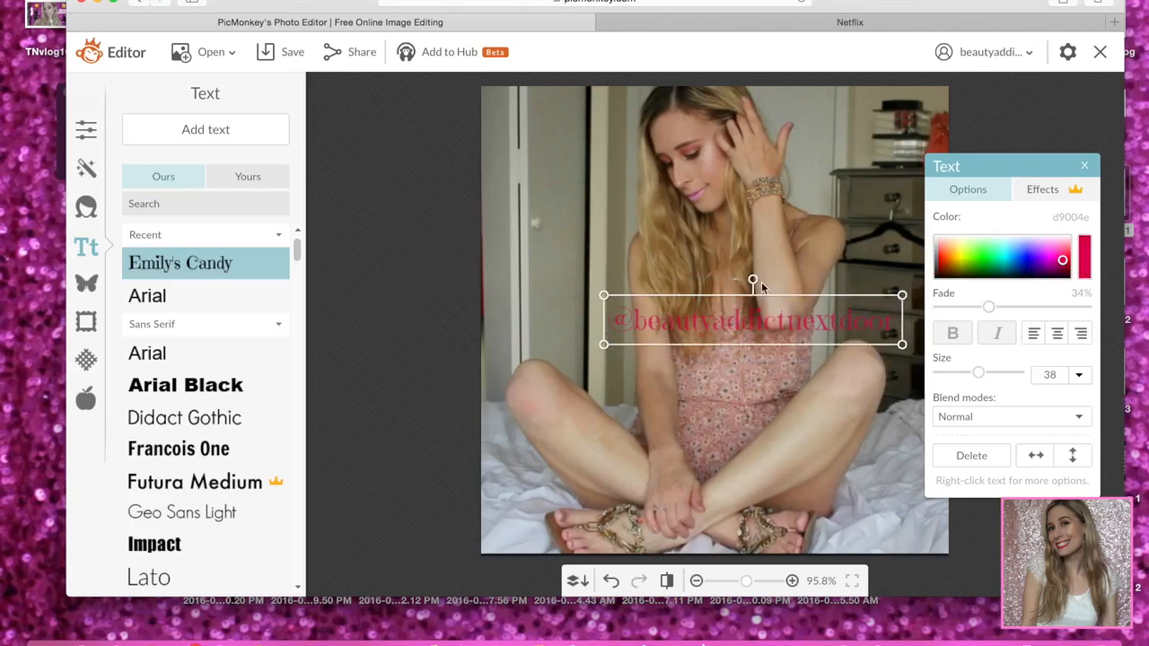
# Rotate the text to read vertically, shrink it to size 20, place it on the closet door beside the woman and deselect it.
pyautogui.moveTo(755, 278); pyautogui.dragTo(571, 233)
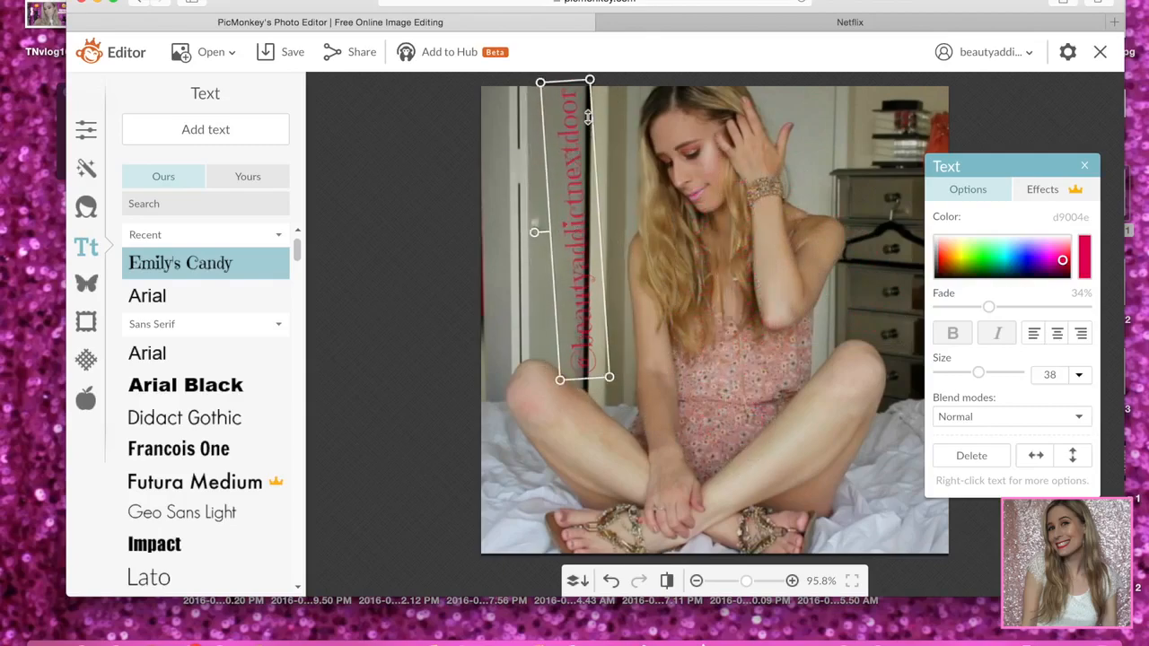
pyautogui.moveTo(588, 81); pyautogui.dragTo(582, 173)
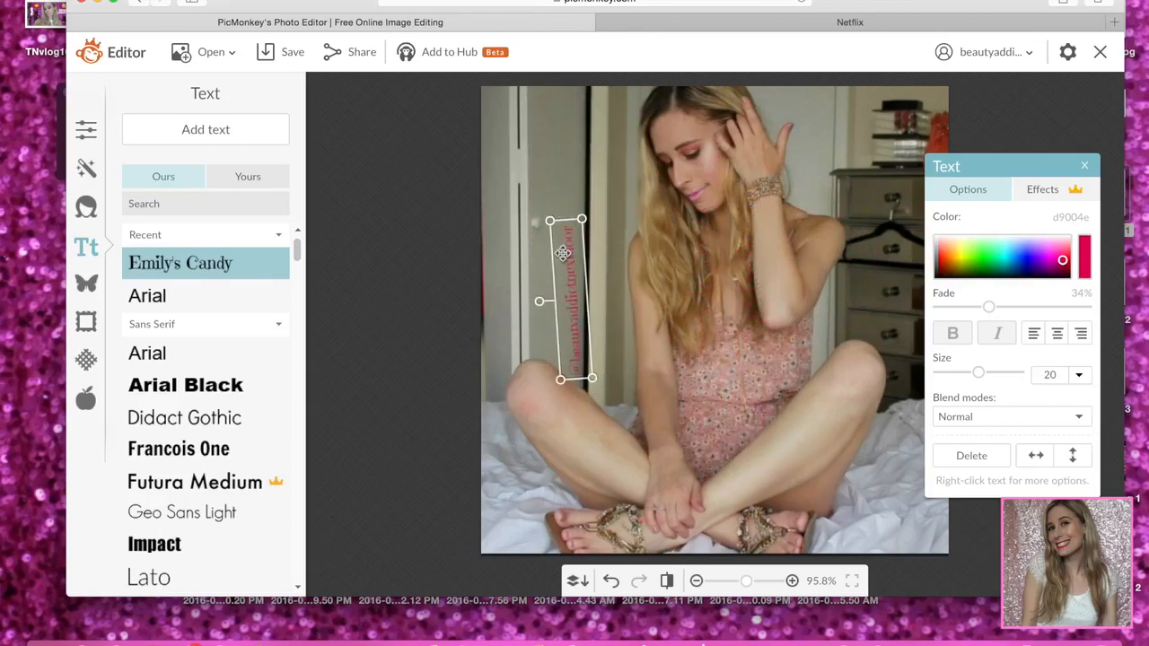
pyautogui.moveTo(566, 216); pyautogui.dragTo(552, 179)
pyautogui.click(655, 227)
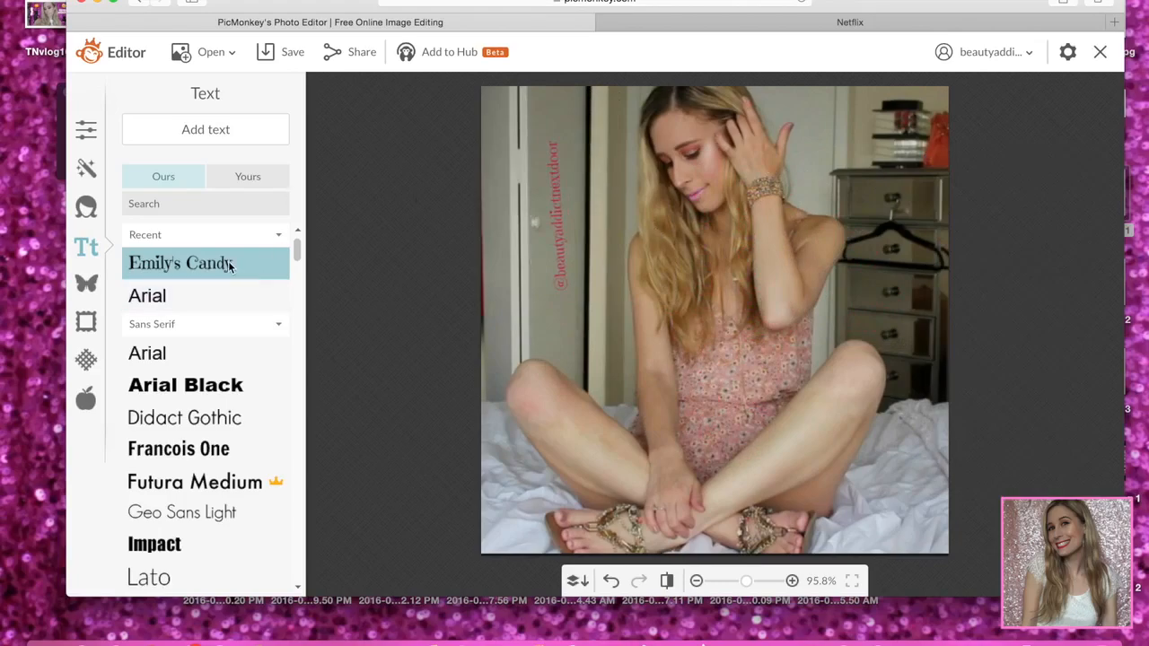
# Browse the available fonts, picking Arial Black, Didact Gothic and Overlock without adding more text.
pyautogui.click(195, 394)
pyautogui.click(195, 447)
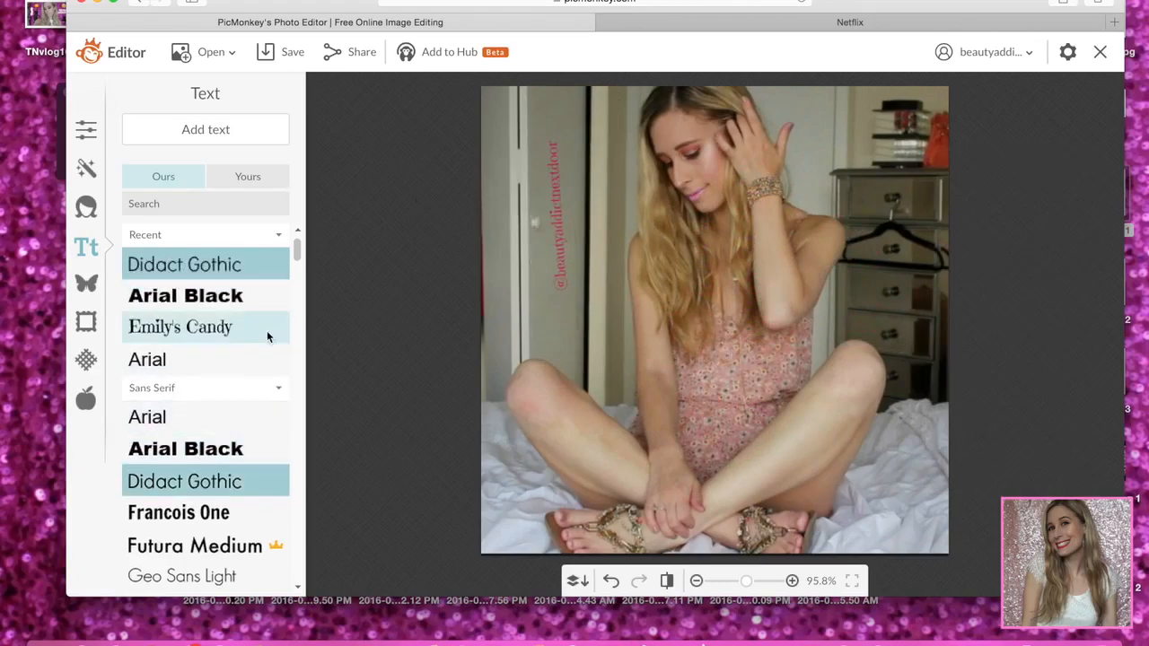
pyautogui.moveTo(299, 260); pyautogui.dragTo(297, 308)
pyautogui.click(223, 359)
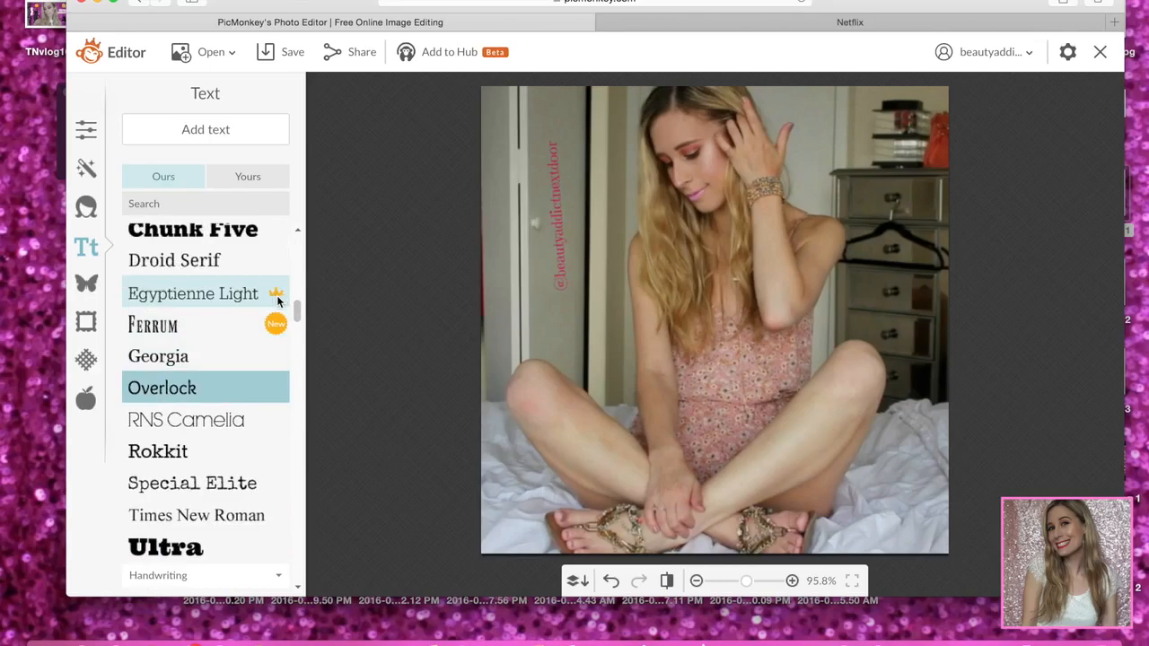
pyautogui.moveTo(295, 302); pyautogui.dragTo(297, 445)
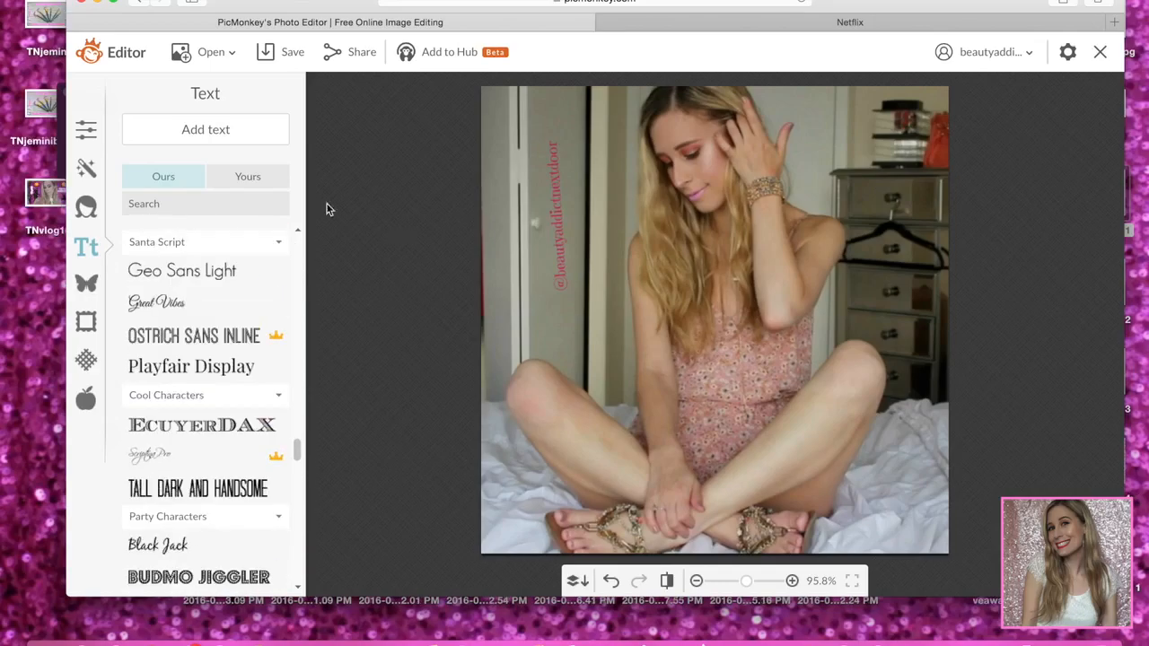
# Open the Overlays and view the Games & Glory, Backyard Cookout and Great Outdoors sets without adding anything.
pyautogui.click(87, 282)
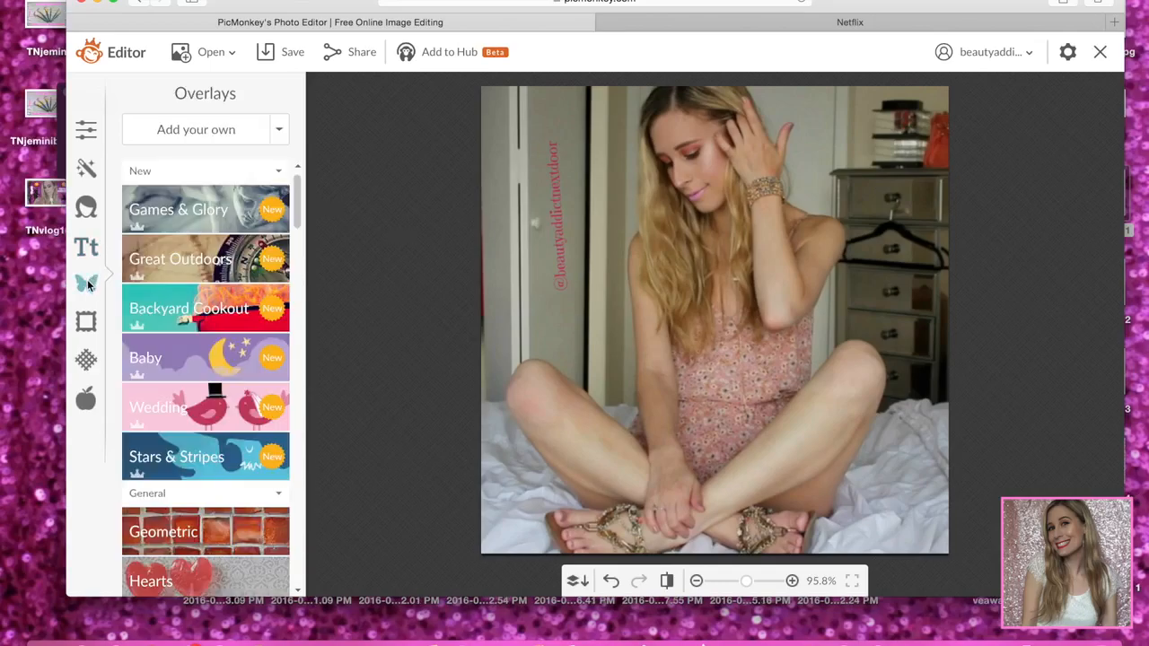
pyautogui.click(192, 222)
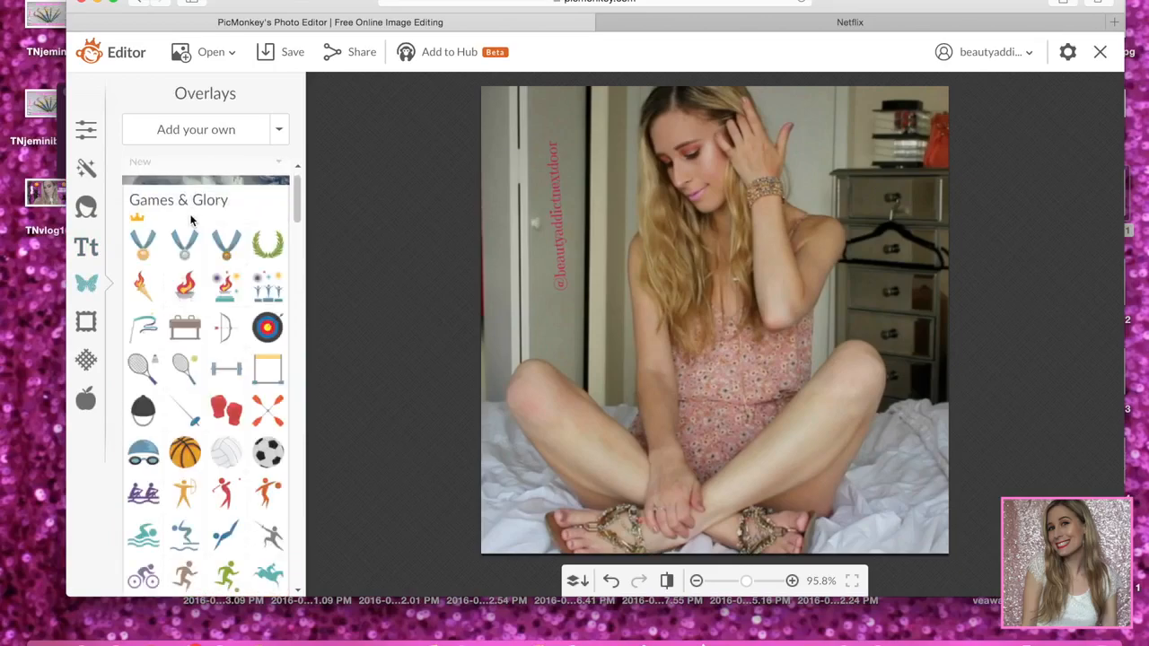
pyautogui.click(192, 212)
pyautogui.click(240, 301)
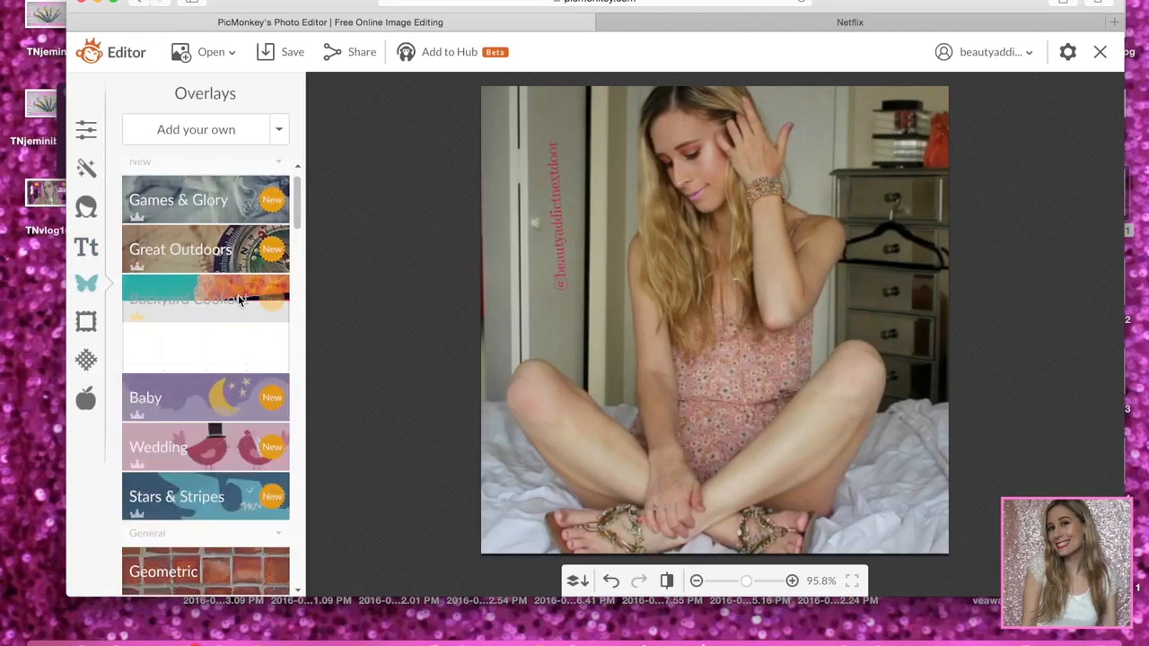
pyautogui.click(238, 290)
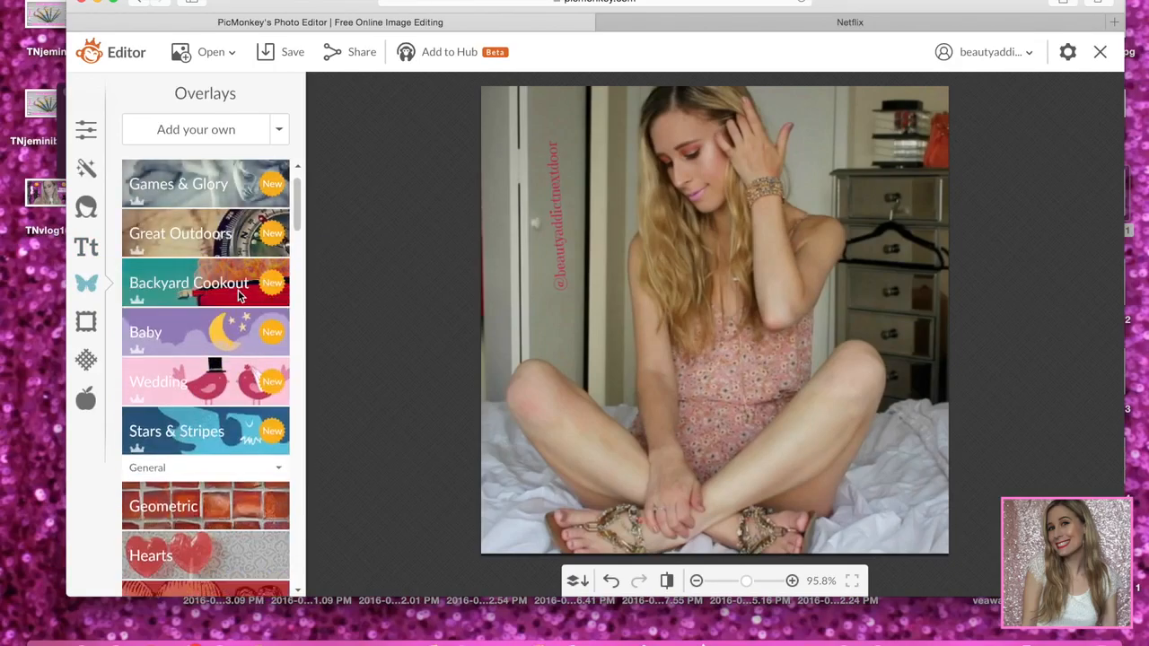
pyautogui.click(213, 237)
pyautogui.click(213, 238)
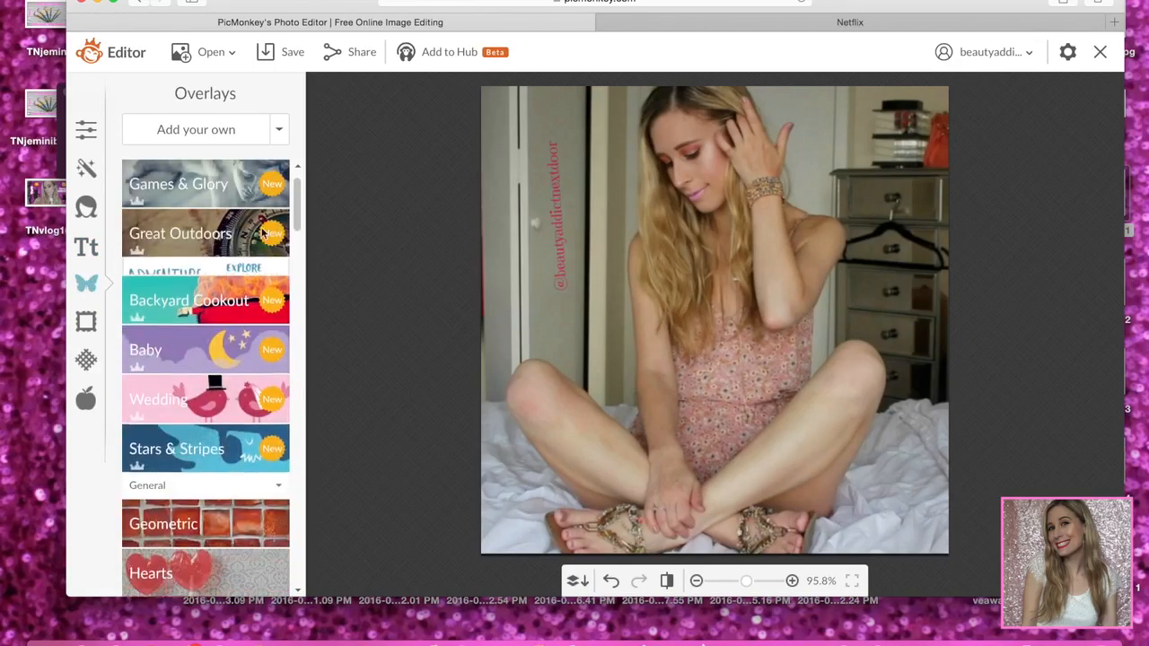
# Add a Geometric rectangle overlay and stretch it into a thin horizontal bar across the woman's chest.
pyautogui.moveTo(296, 210); pyautogui.dragTo(299, 250)
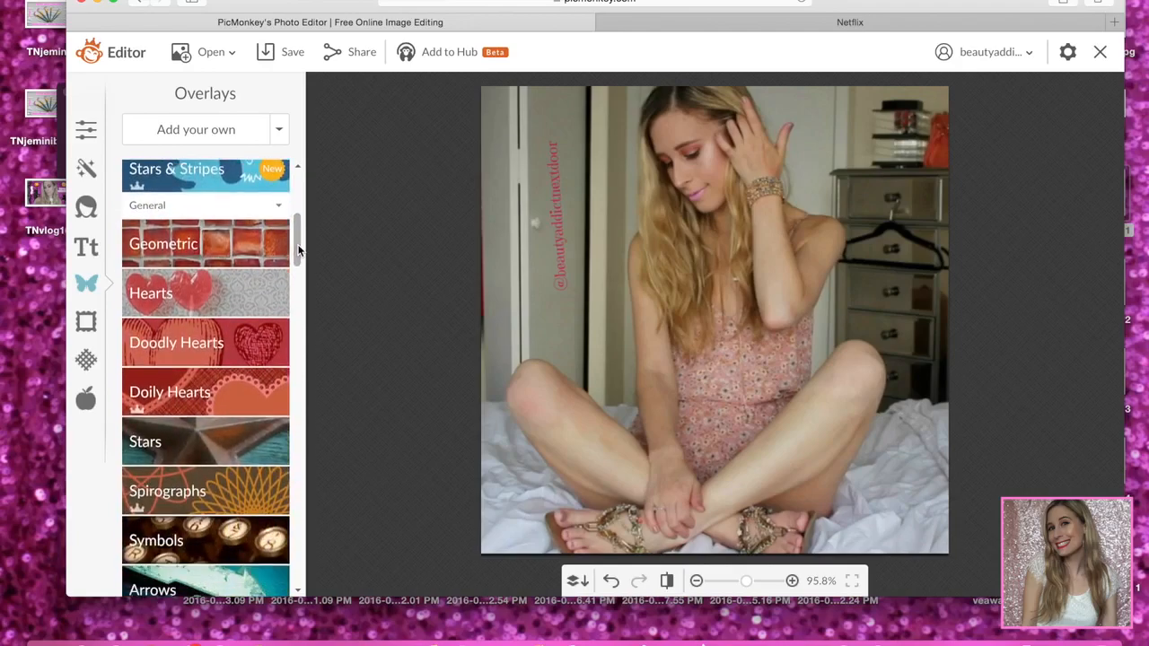
pyautogui.click(227, 241)
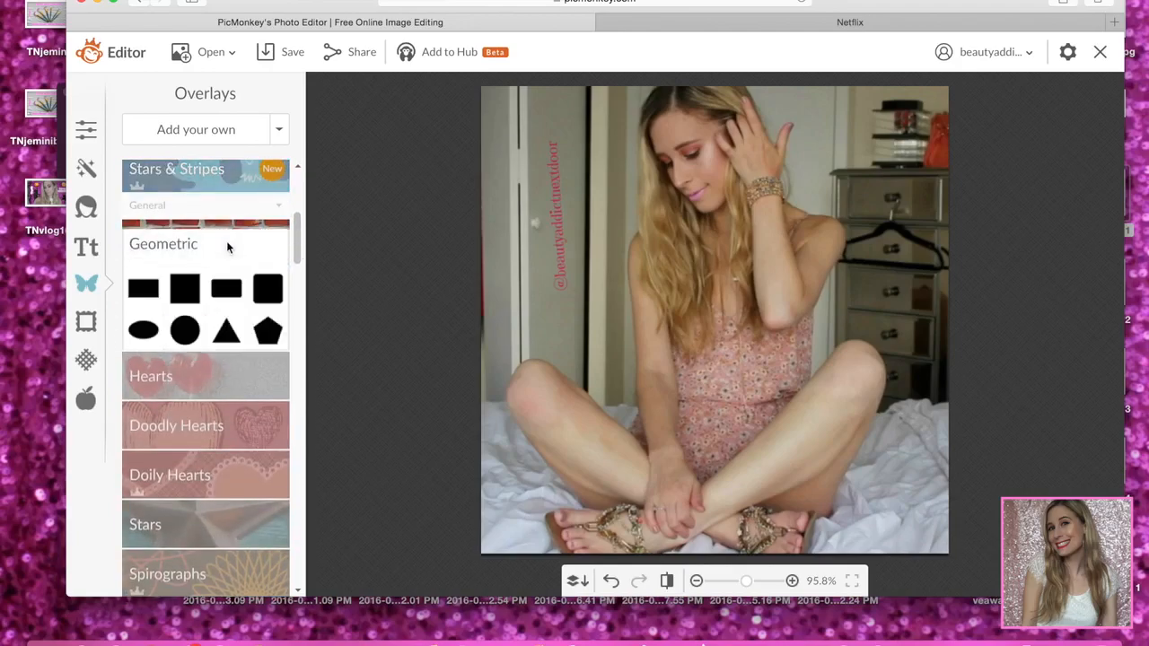
pyautogui.click(143, 286)
pyautogui.moveTo(718, 302); pyautogui.dragTo(495, 297)
pyautogui.moveTo(699, 275); pyautogui.dragTo(700, 319)
# Recolor the bar overlay green and set its fade to 42%.
pyautogui.click(996, 258)
pyautogui.click(1021, 342)
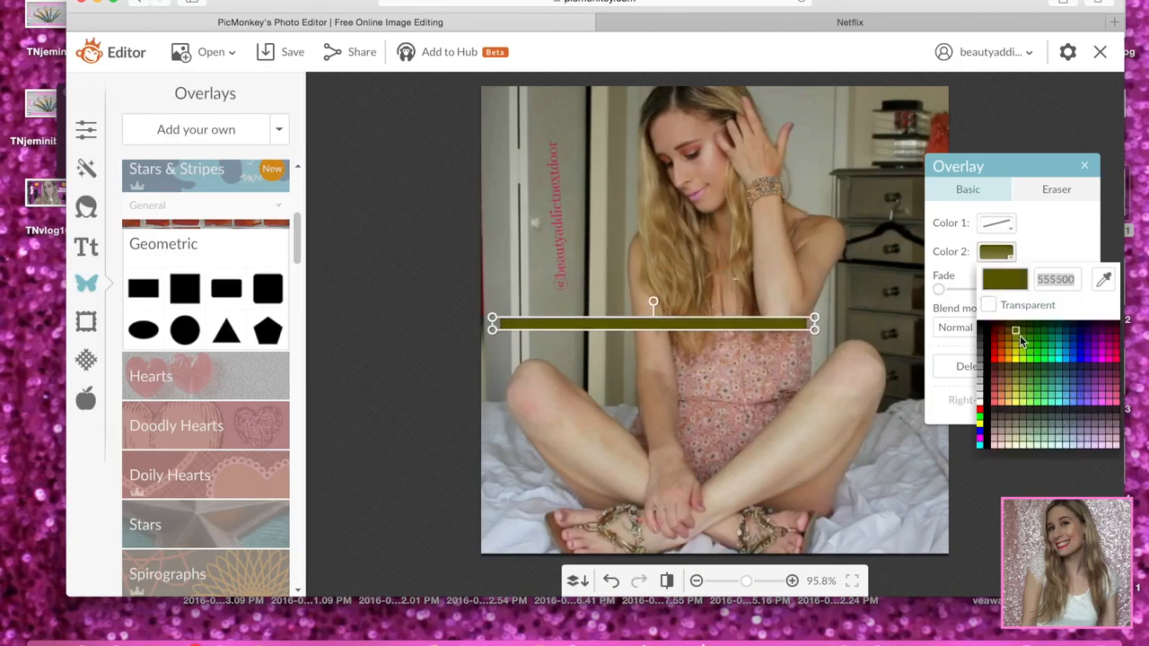
pyautogui.moveTo(993, 291)
pyautogui.mouseDown()
pyautogui.moveTo(1056, 295)
pyautogui.moveTo(1001, 299)
pyautogui.mouseUp()
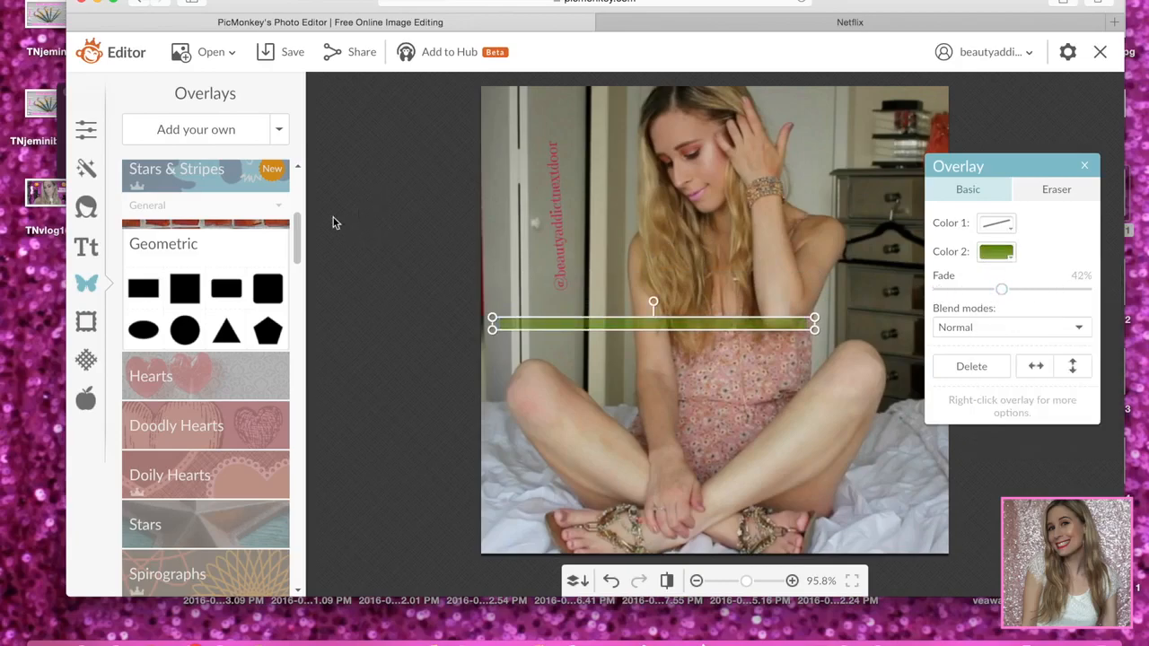
# Close the Geometric set and view the Hearts and Comic Bubbles overlays without adding any.
pyautogui.click(251, 239)
pyautogui.click(206, 288)
pyautogui.click(205, 281)
pyautogui.moveTo(298, 233); pyautogui.dragTo(298, 289)
pyautogui.click(197, 294)
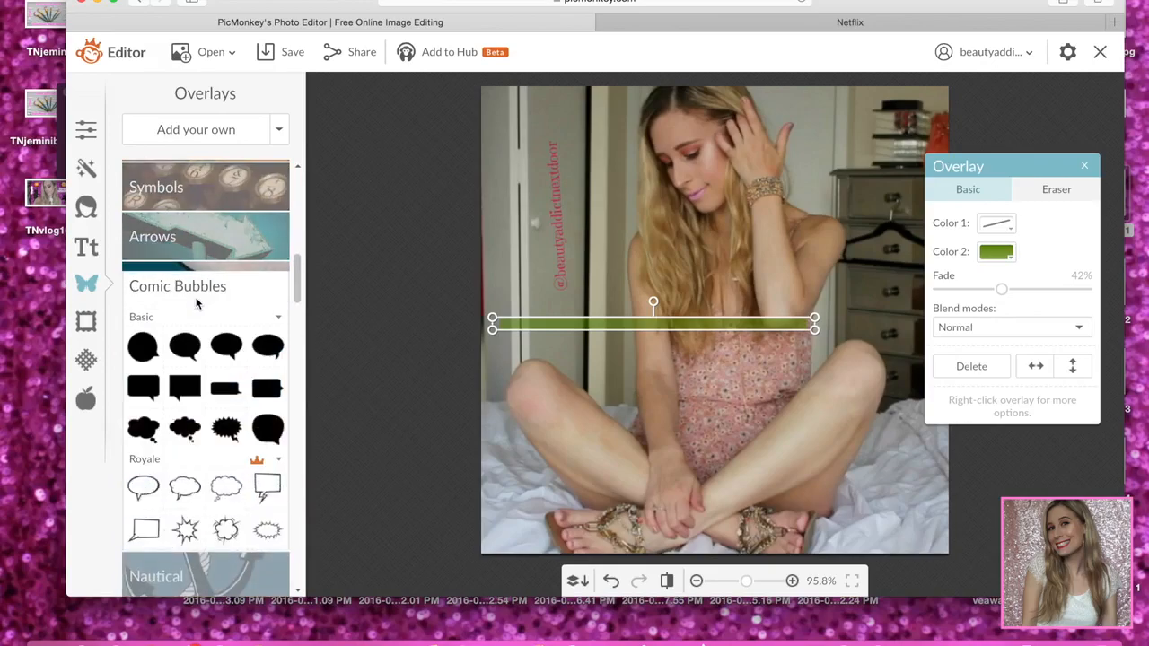
pyautogui.click(197, 300)
# Add a pink ff25ea Lips overlay, move it beside the woman's lower leg on the bed and tilt it.
pyautogui.moveTo(302, 281); pyautogui.dragTo(301, 305)
pyautogui.click(270, 288)
pyautogui.click(166, 368)
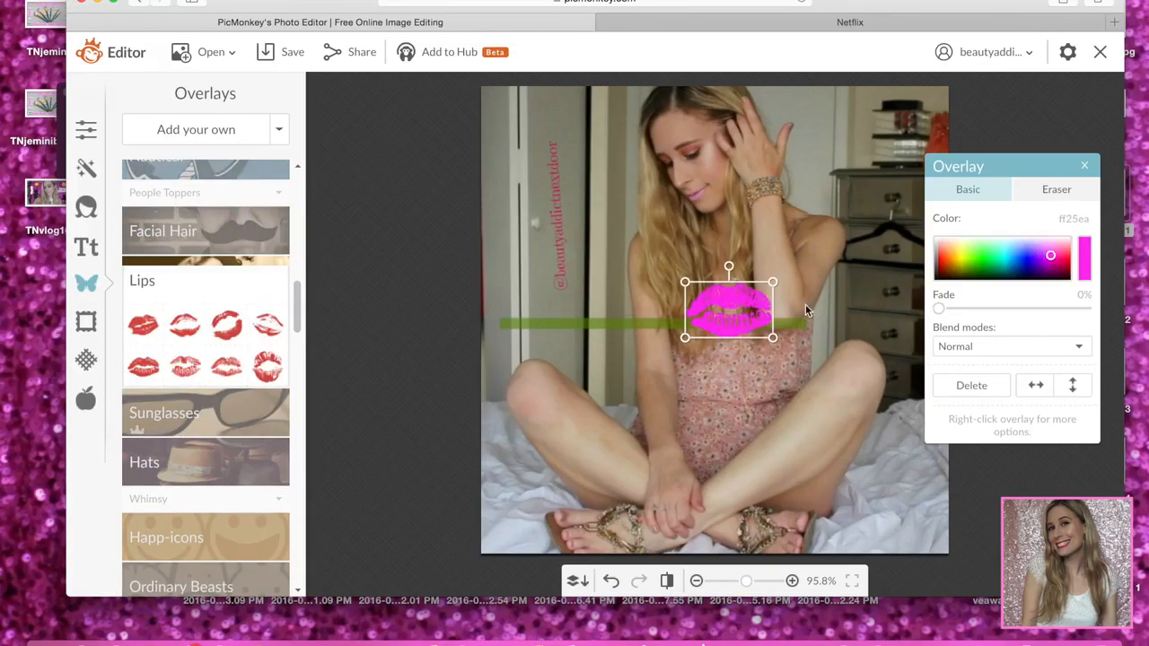
pyautogui.moveTo(738, 308); pyautogui.dragTo(853, 452)
pyautogui.moveTo(855, 406); pyautogui.dragTo(817, 431)
# Add the striped cat face from the Ordinary Beasts overlays to the photo.
pyautogui.moveTo(299, 315); pyautogui.dragTo(301, 358)
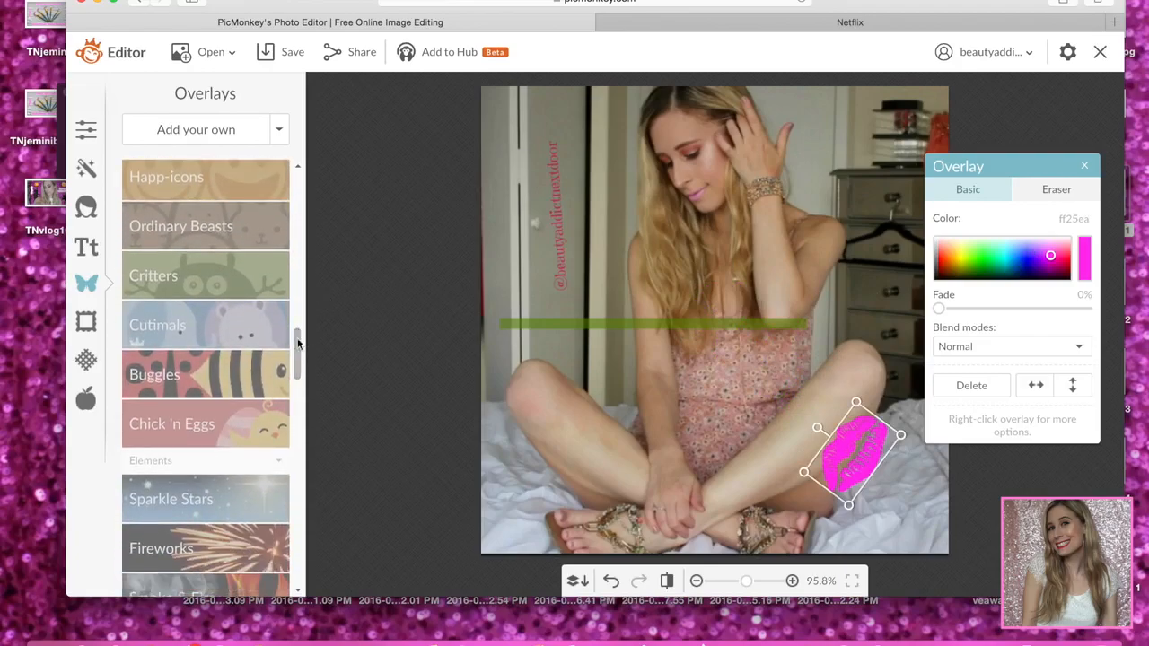
pyautogui.click(179, 227)
pyautogui.click(184, 270)
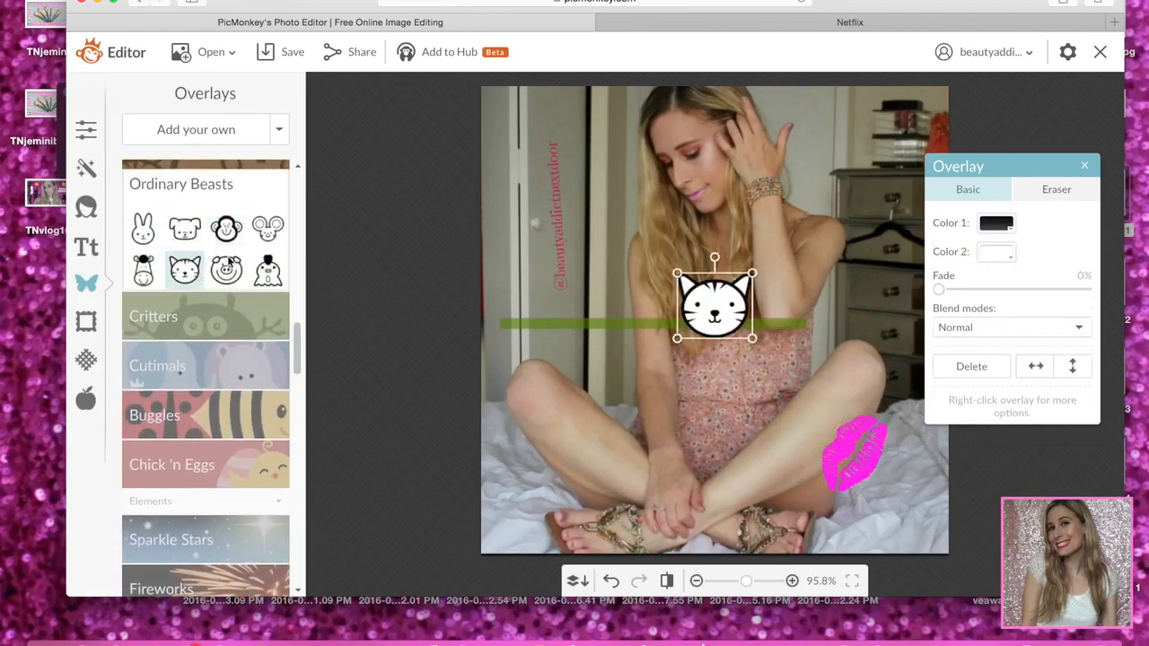
# Try pink ff00aa as the cat face's fill color and return the fill to white.
pyautogui.click(1009, 255)
pyautogui.click(1109, 358)
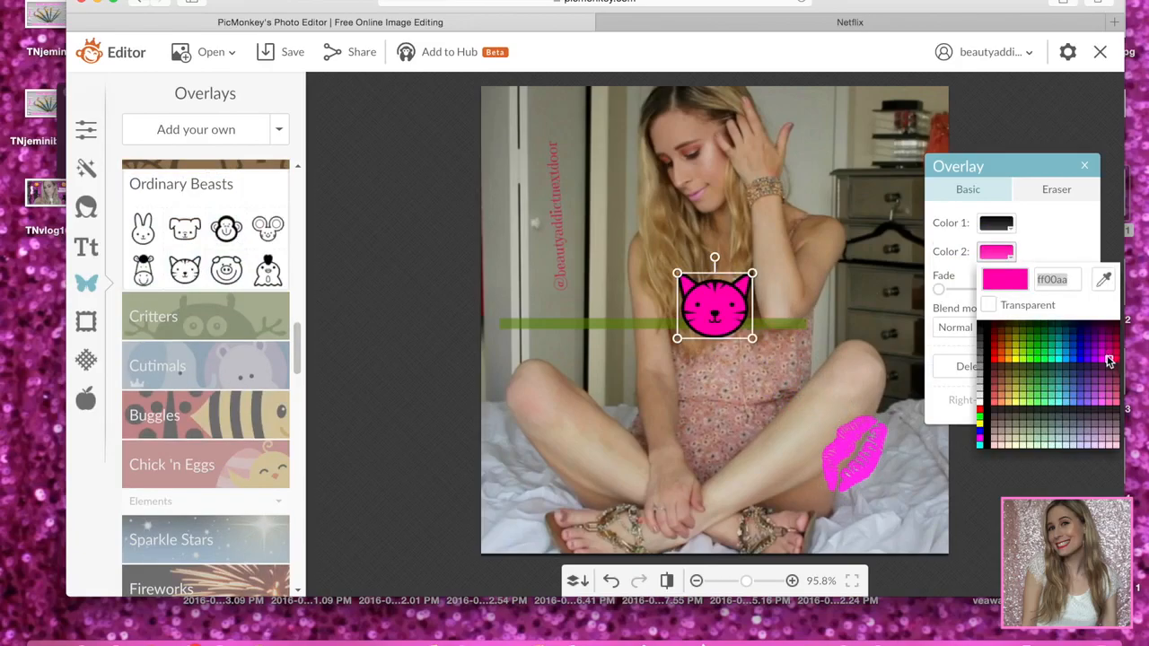
pyautogui.click(980, 402)
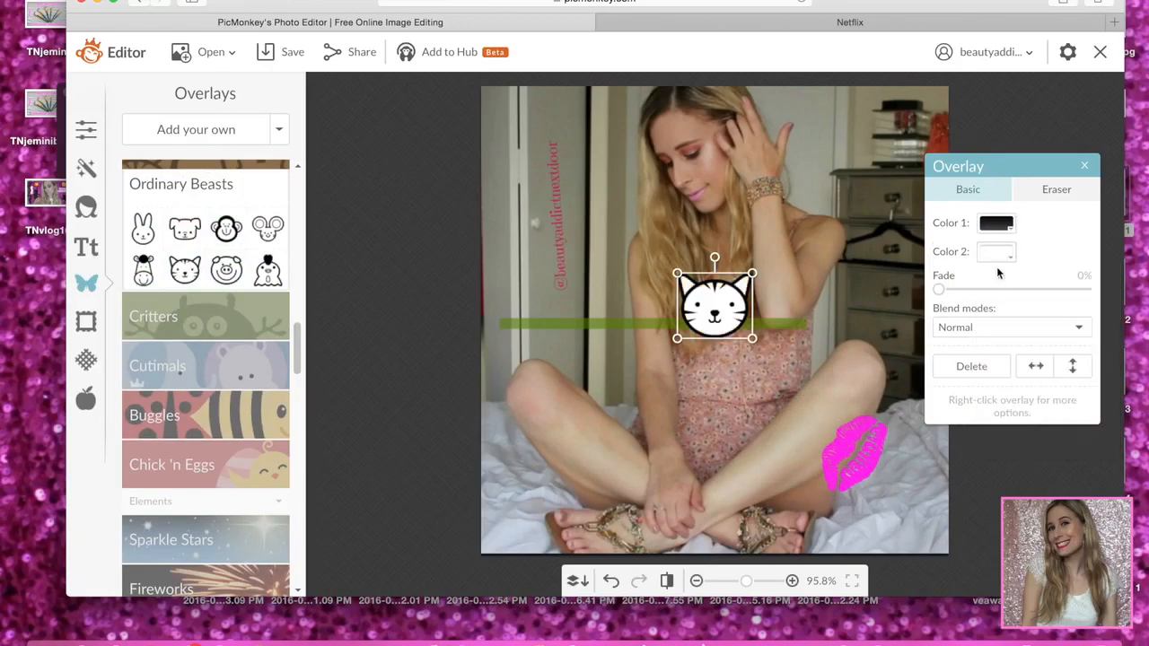
# Color the cat face's outline pink and move it onto the woman's lower leg near the photo's lower-left corner.
pyautogui.click(998, 225)
pyautogui.click(1111, 377)
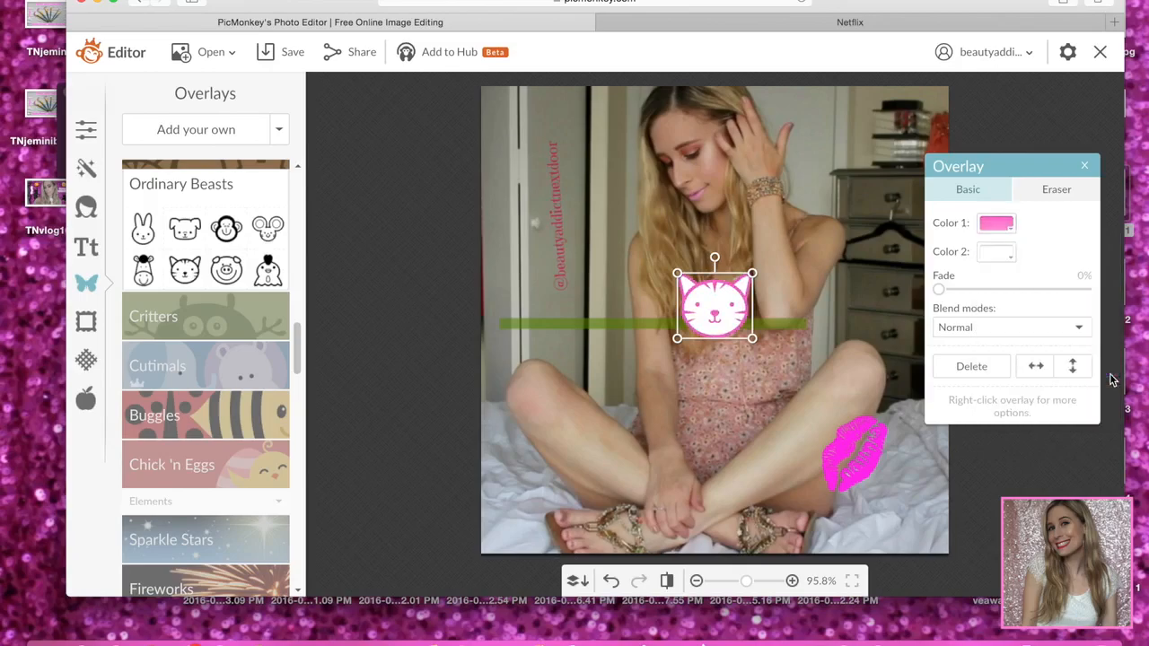
pyautogui.moveTo(733, 292); pyautogui.dragTo(588, 425)
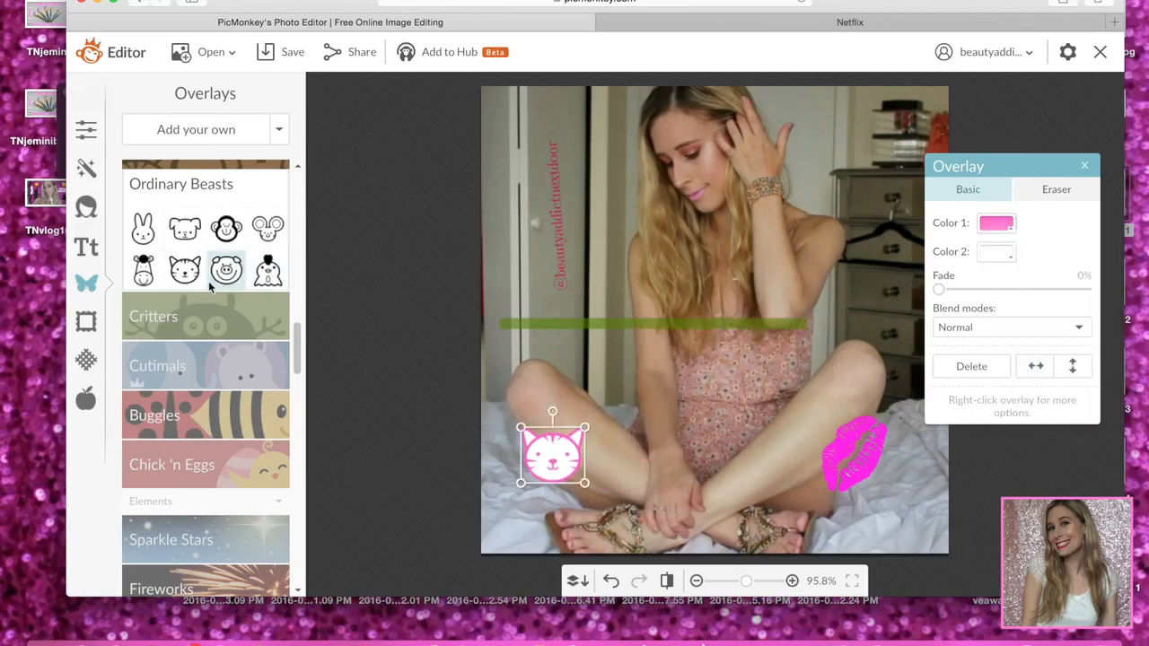
# Add the Ordinary Beasts bunny, color its outline pink and place it in the photo's lower-right corner beside the lips.
pyautogui.click(144, 228)
pyautogui.click(1005, 230)
pyautogui.click(1010, 228)
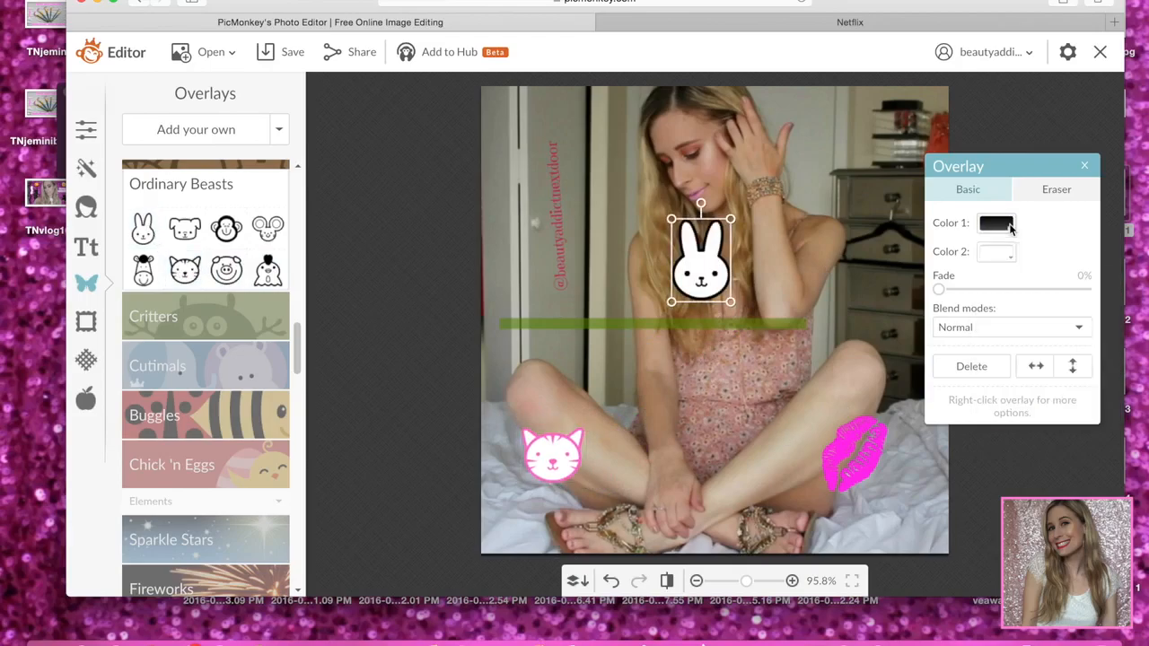
pyautogui.click(1010, 225)
pyautogui.click(1109, 373)
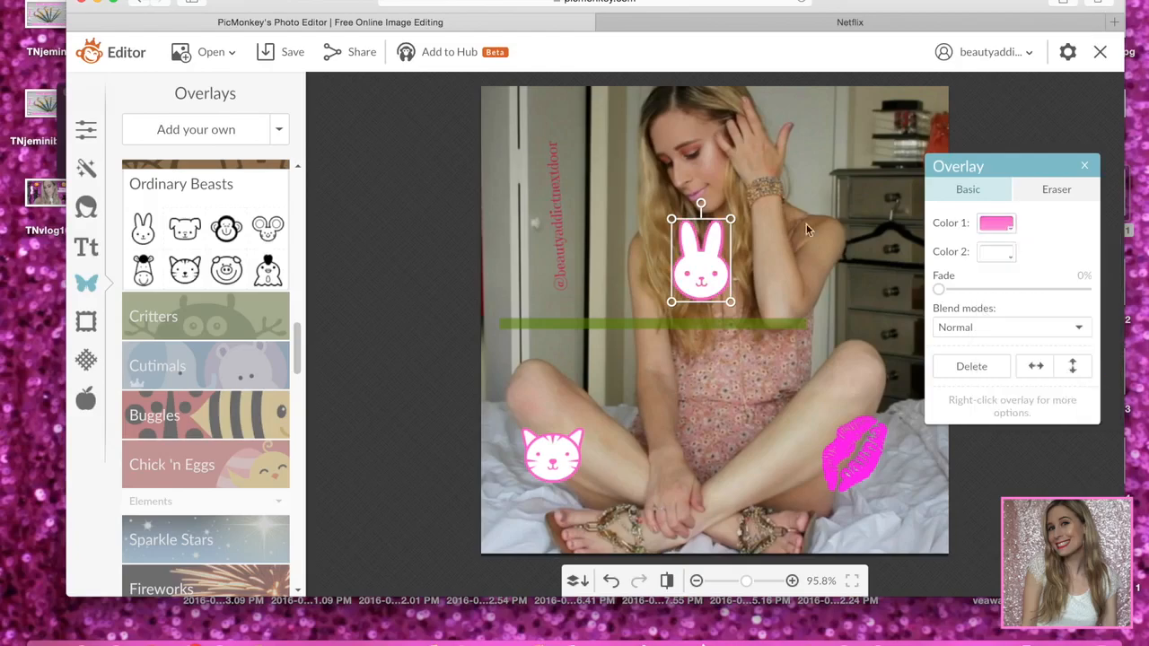
pyautogui.moveTo(693, 235); pyautogui.dragTo(899, 471)
pyautogui.moveTo(297, 339); pyautogui.dragTo(296, 380)
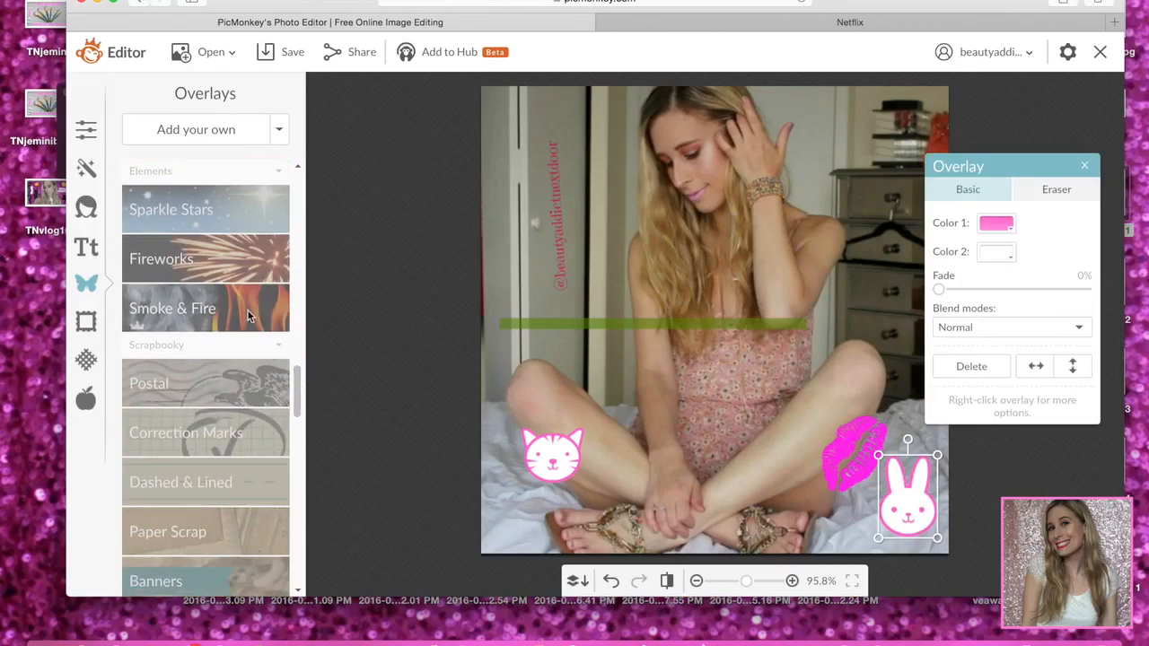
# Add an orange flame from the Smoke & Fire overlays and place it at the photo's lower-left corner over the cat face.
pyautogui.click(242, 287)
pyautogui.click(181, 267)
pyautogui.moveTo(699, 339); pyautogui.dragTo(700, 455)
pyautogui.moveTo(680, 353); pyautogui.dragTo(508, 446)
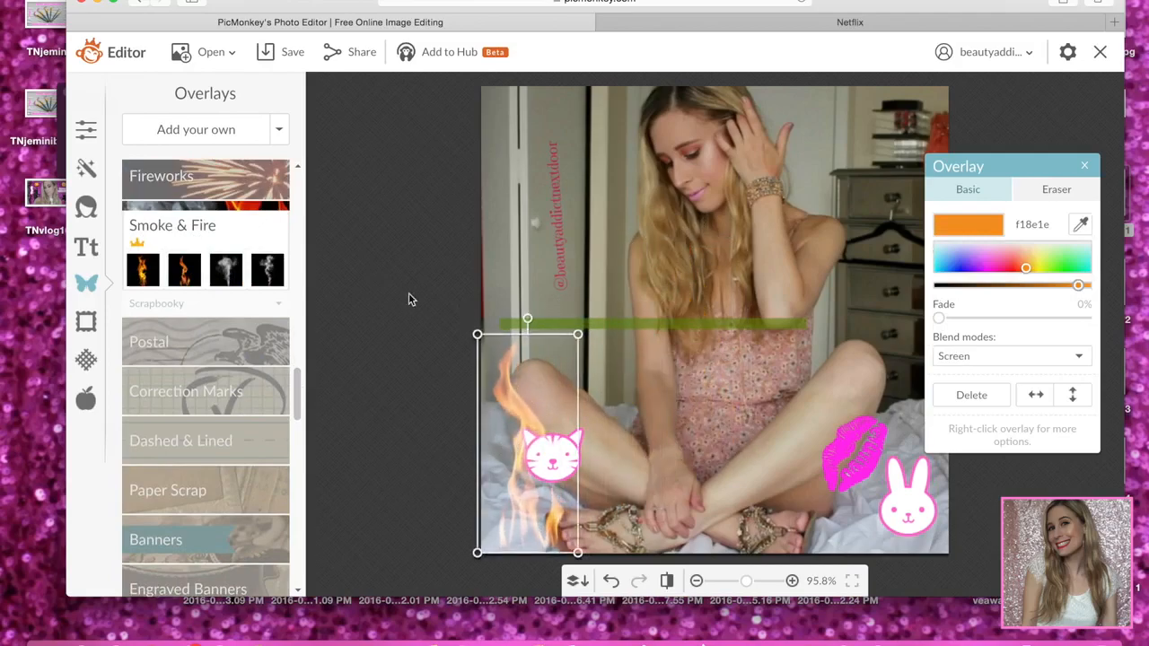
# Look through the Scrapbooky and Nature overlay sets, including Postal, Banners and Butterflies.
pyautogui.click(179, 342)
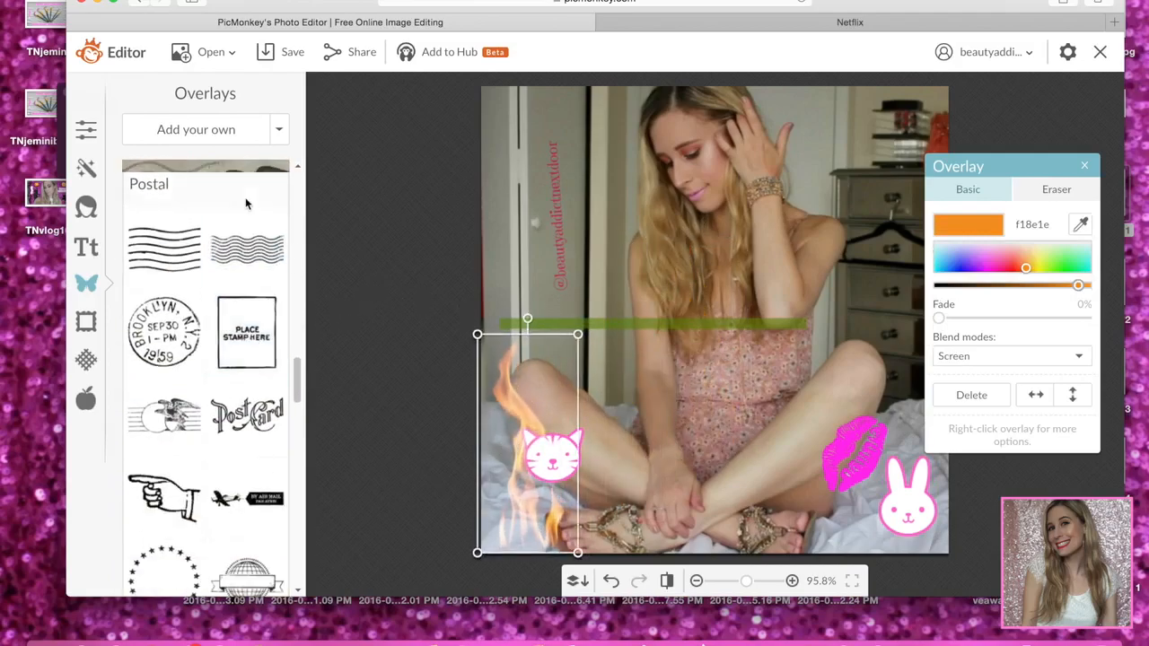
pyautogui.click(246, 203)
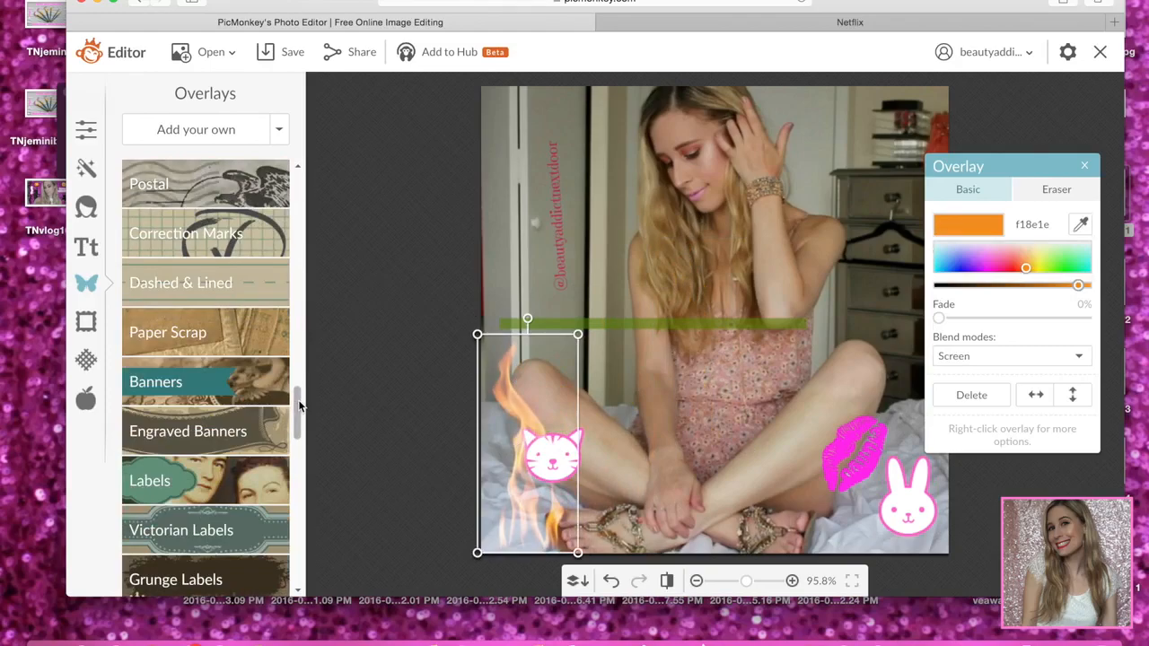
pyautogui.click(177, 344)
pyautogui.click(251, 477)
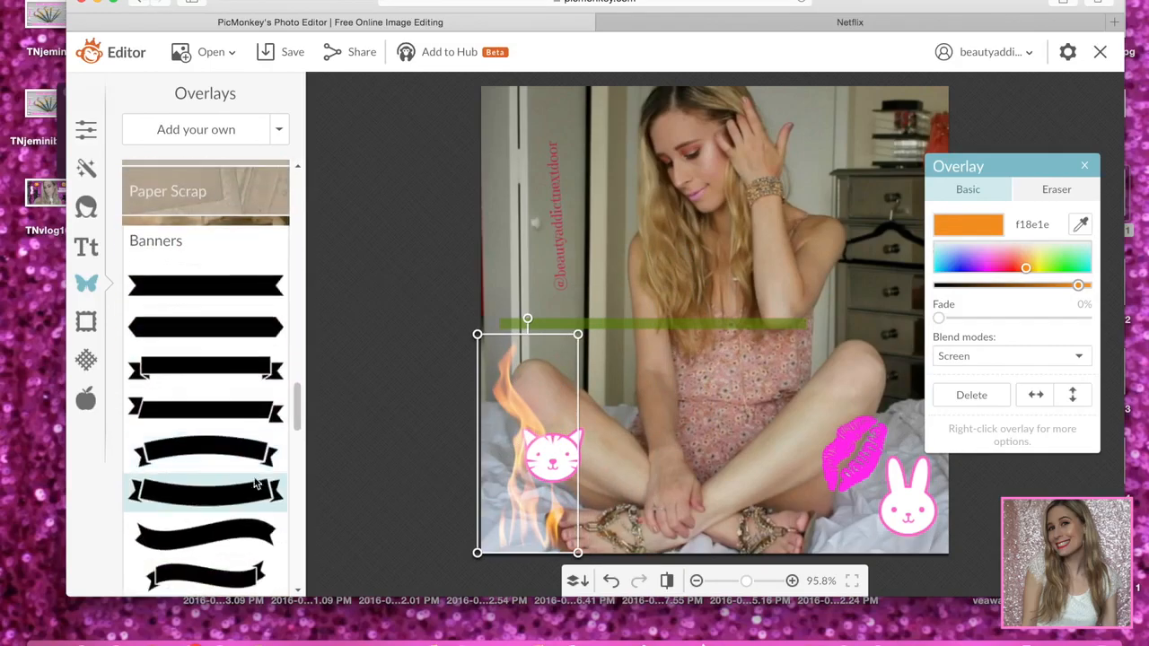
pyautogui.click(221, 249)
pyautogui.moveTo(302, 419); pyautogui.dragTo(299, 442)
pyautogui.click(266, 365)
pyautogui.click(268, 367)
pyautogui.moveTo(297, 446); pyautogui.dragTo(297, 461)
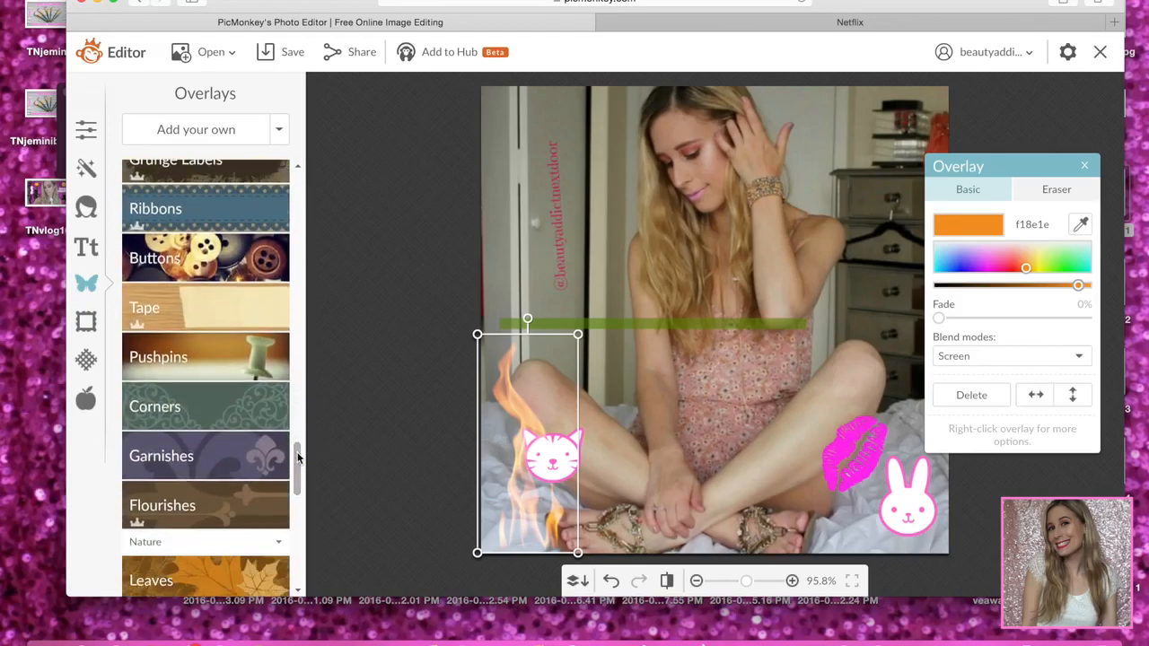
pyautogui.click(279, 415)
pyautogui.click(279, 418)
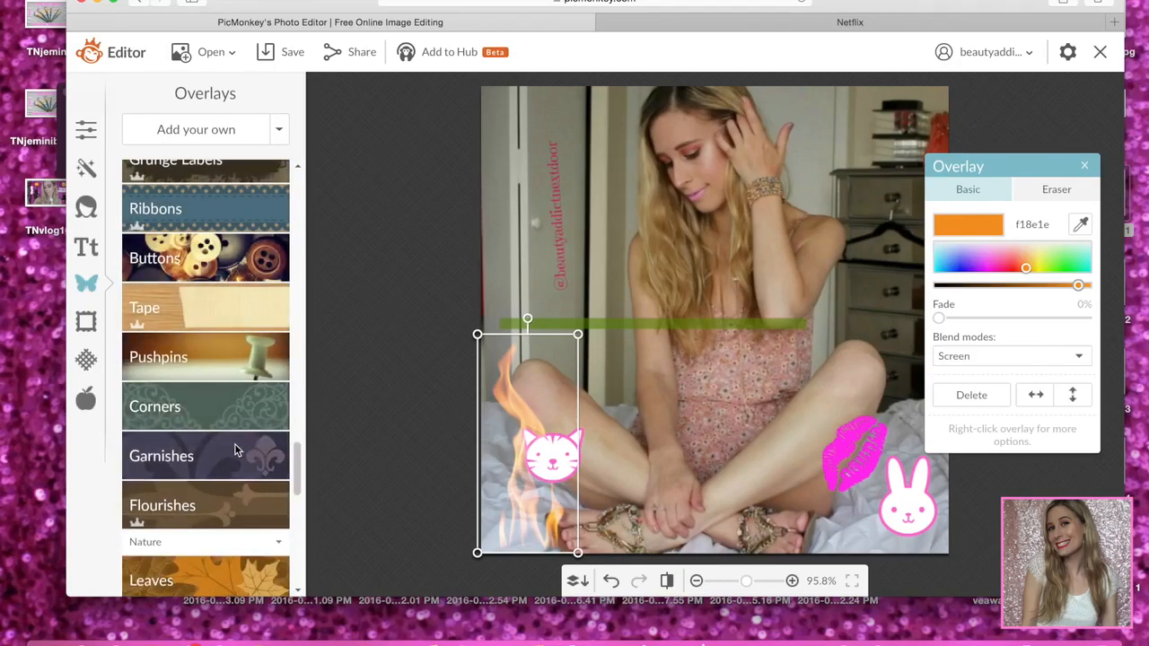
pyautogui.click(279, 395)
pyautogui.moveTo(295, 454); pyautogui.dragTo(297, 518)
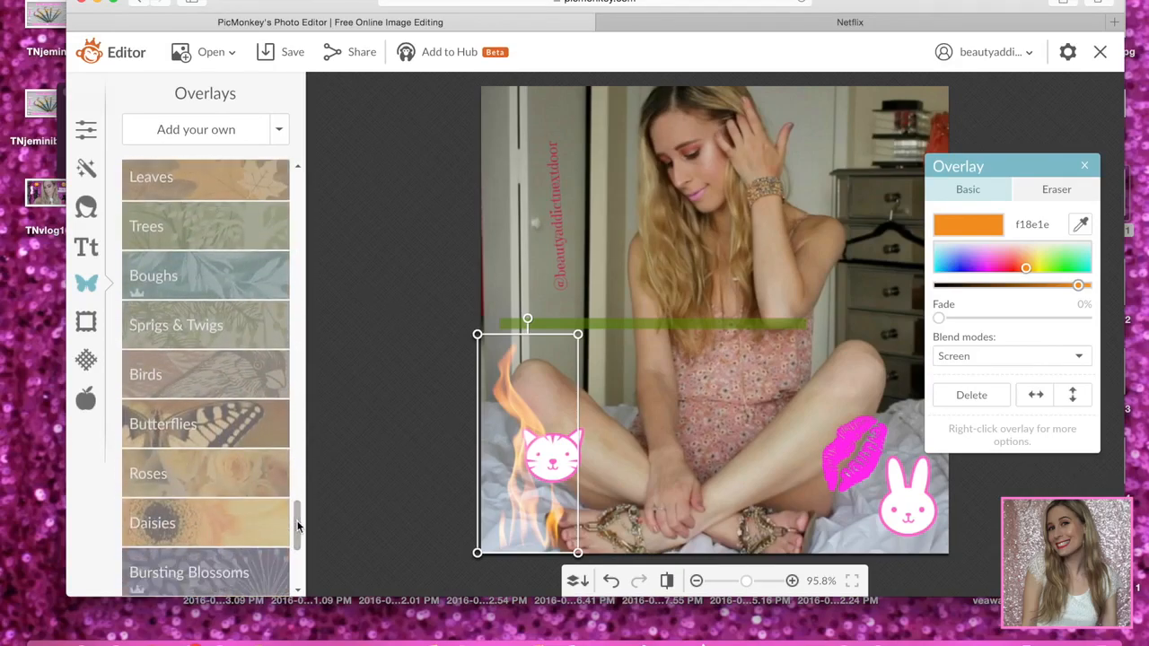
pyautogui.click(195, 414)
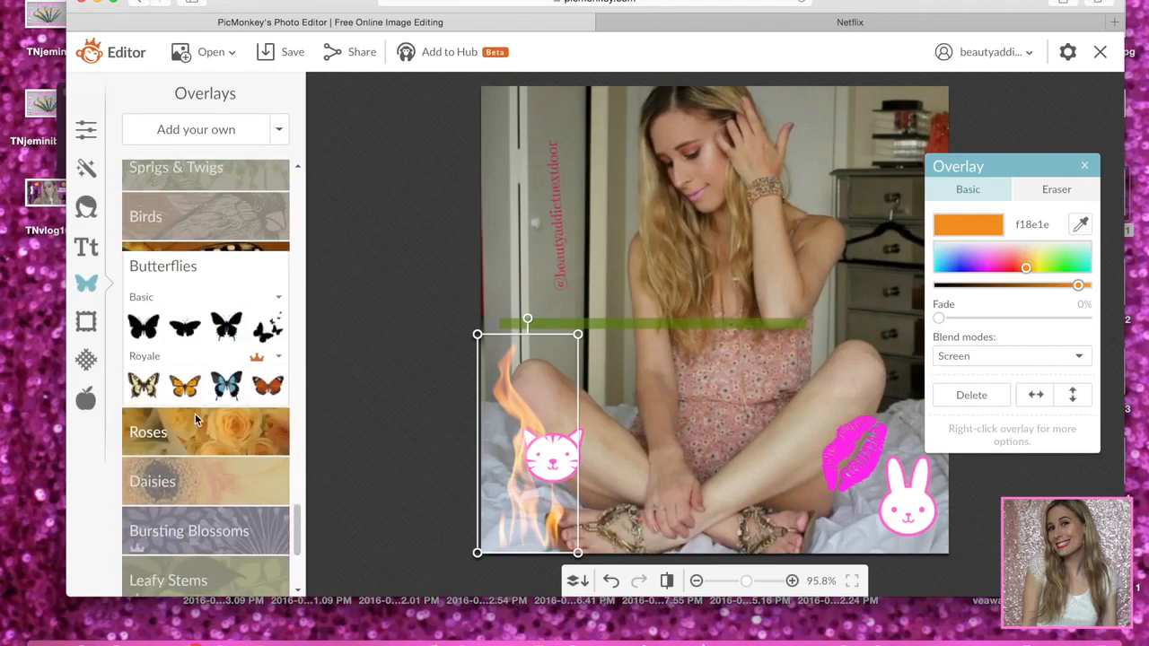
pyautogui.click(200, 218)
# Add the light pink daisy from the Daisies overlays and place it near the photo's upper-right corner, above the dresser.
pyautogui.click(218, 465)
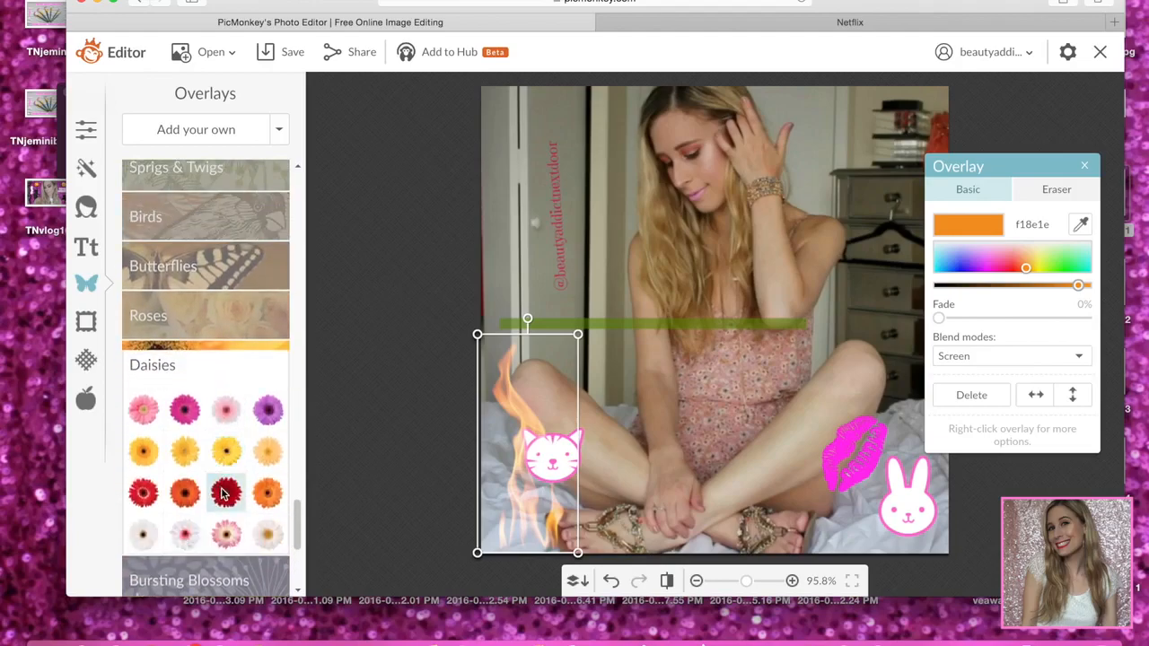
pyautogui.click(225, 425)
pyautogui.moveTo(651, 308); pyautogui.dragTo(890, 142)
pyautogui.click(227, 365)
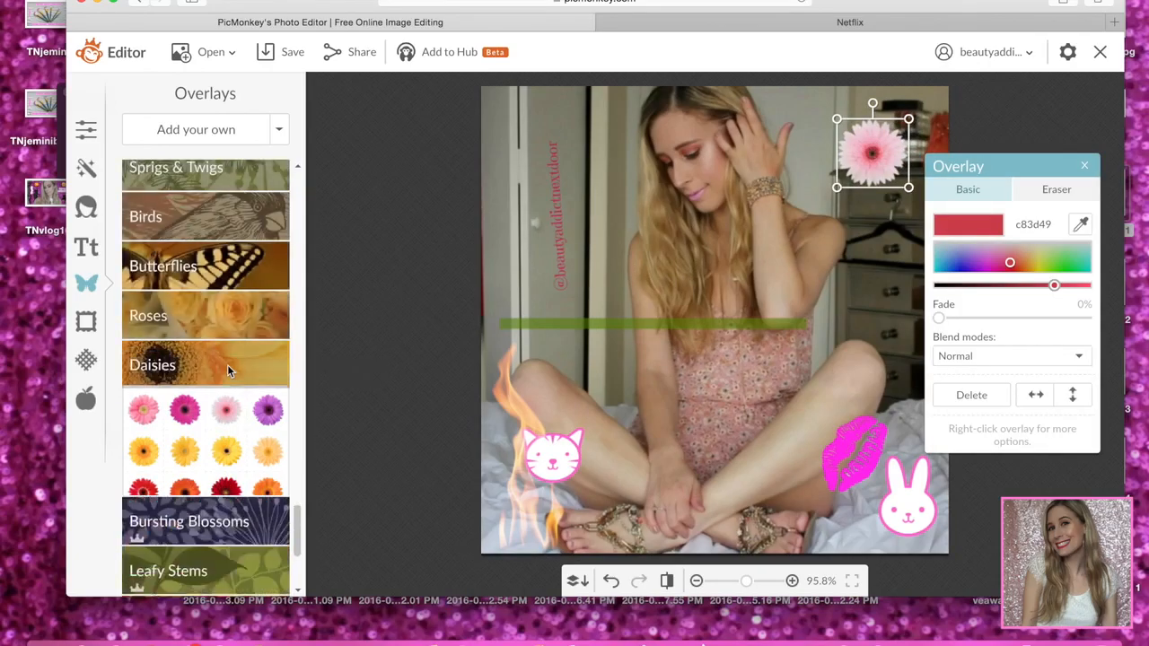
# Look at the shapes in the Geometric overlay set and deselect the daisy on the photo.
pyautogui.moveTo(299, 525); pyautogui.dragTo(305, 218)
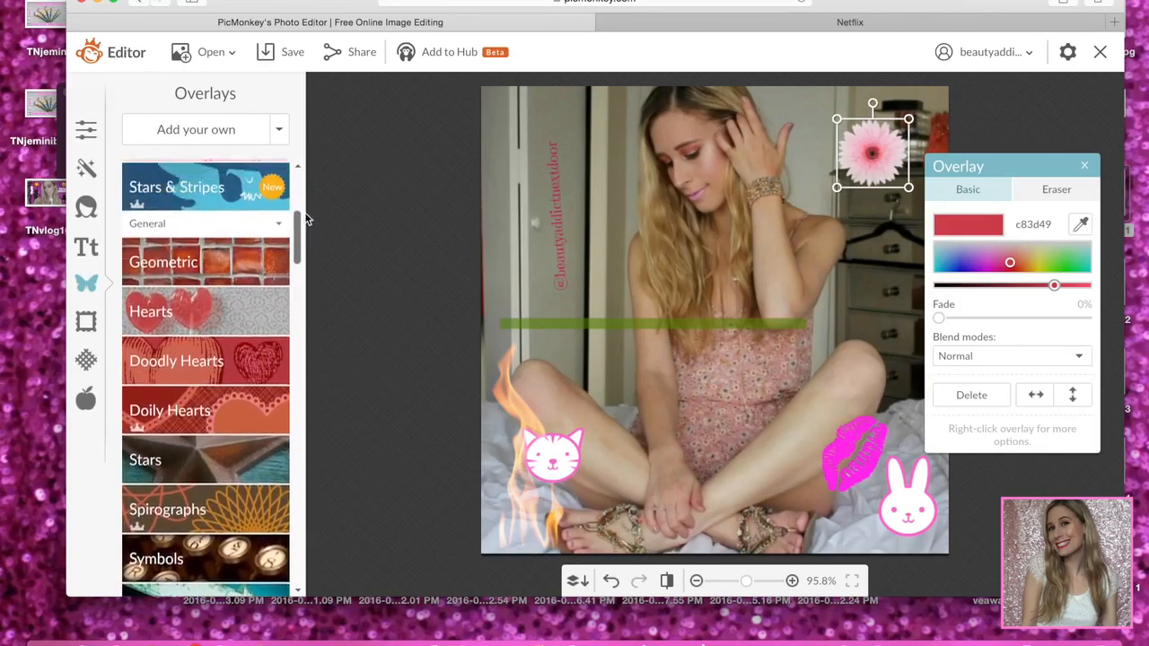
pyautogui.click(245, 277)
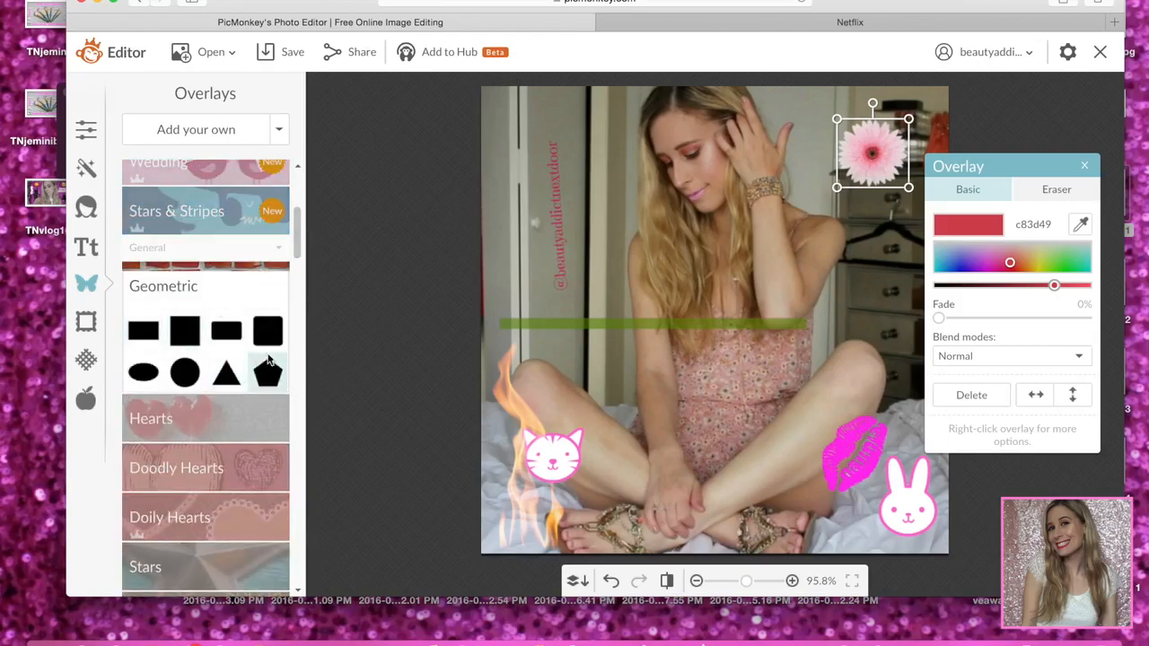
pyautogui.click(214, 287)
pyautogui.scroll(-3, 269, 297)
pyautogui.click(379, 237)
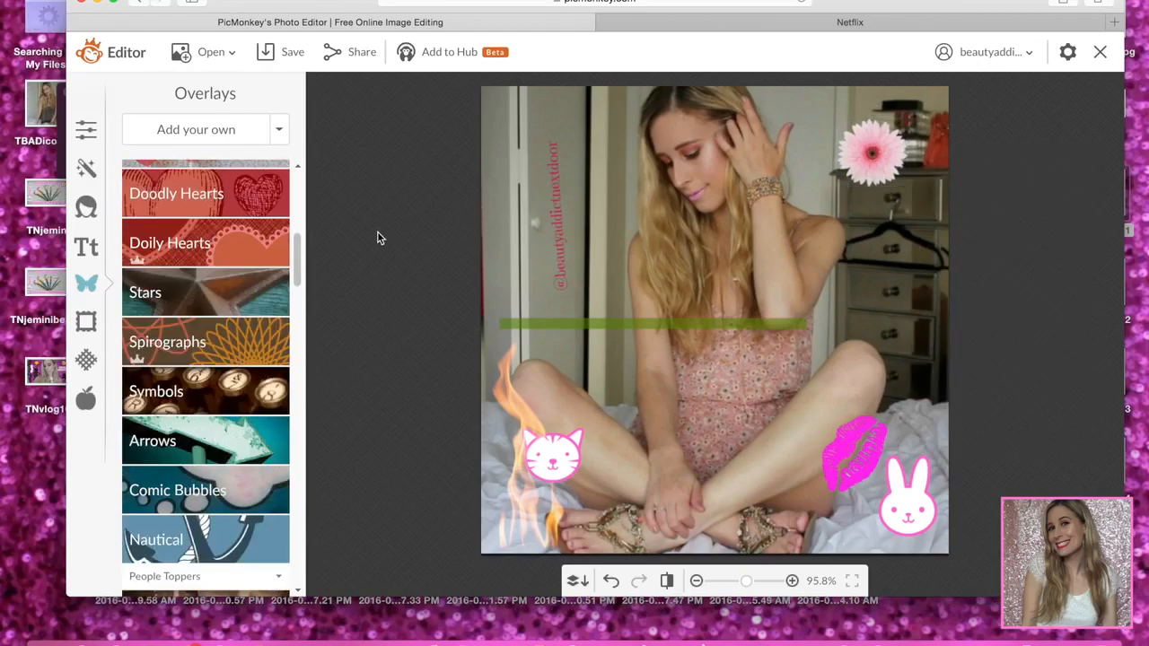
# Try the Simple Edge frame with a black inner color and an outer thickness of 6, and discard it.
pyautogui.click(86, 325)
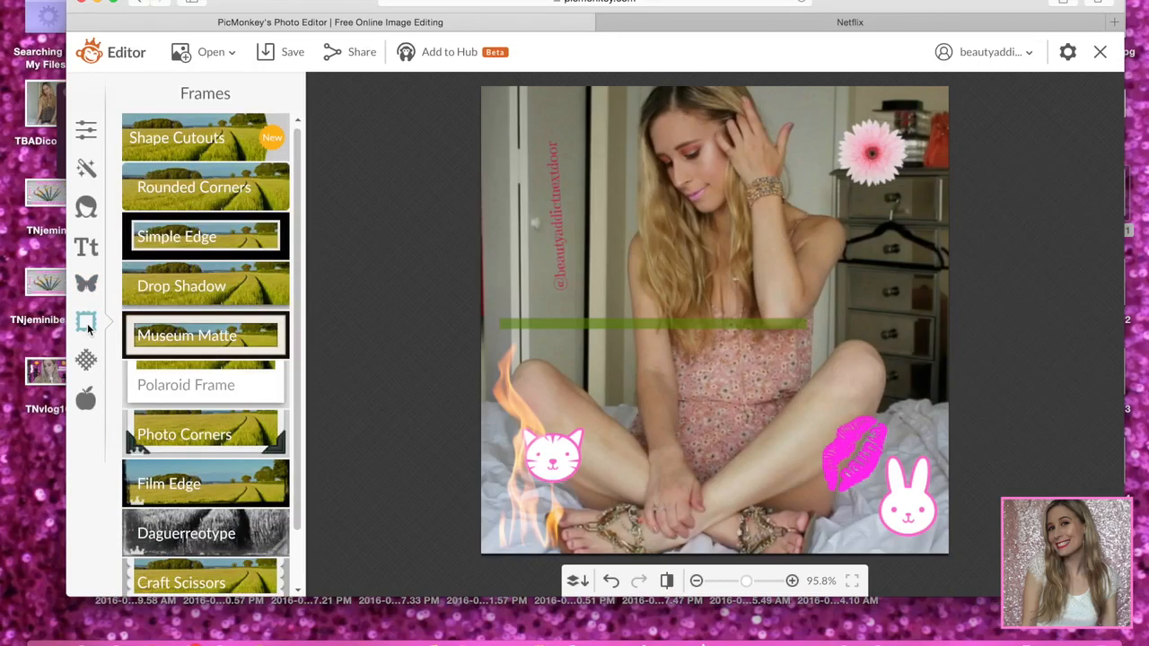
pyautogui.click(218, 240)
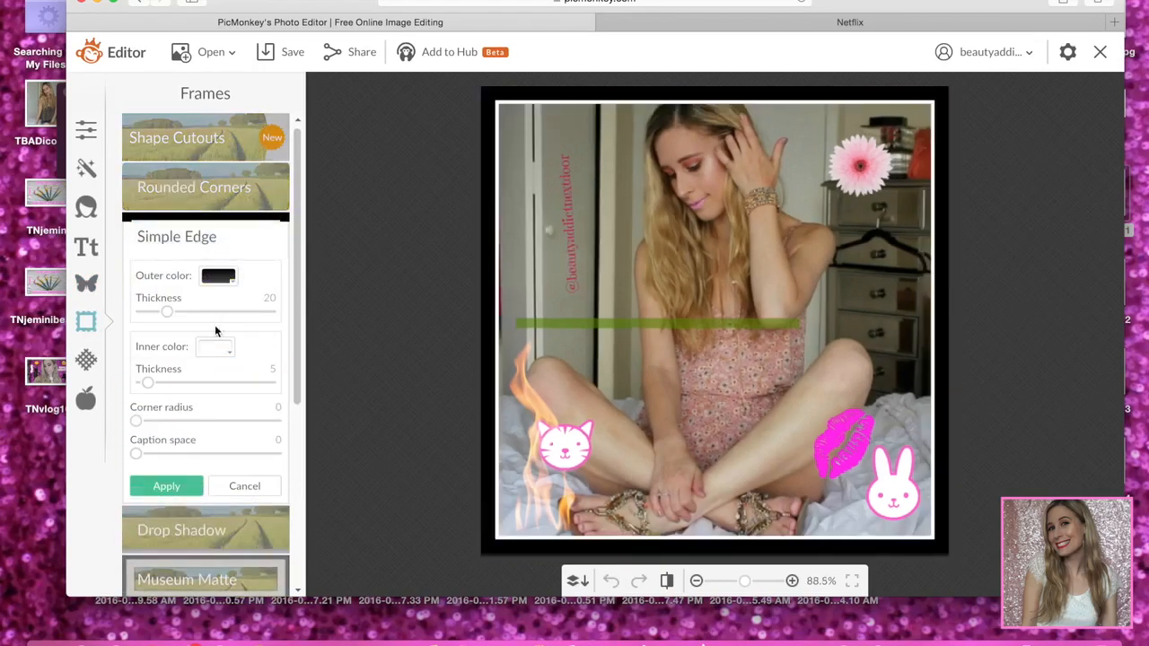
pyautogui.click(214, 351)
pyautogui.click(199, 400)
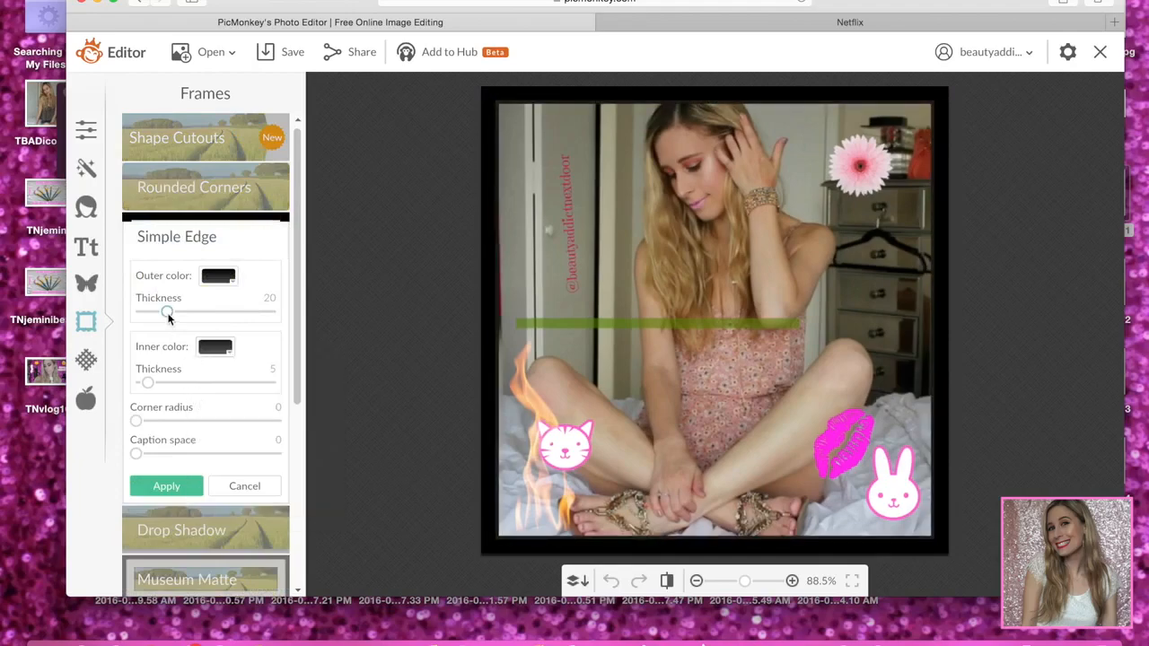
pyautogui.moveTo(187, 313); pyautogui.dragTo(149, 324)
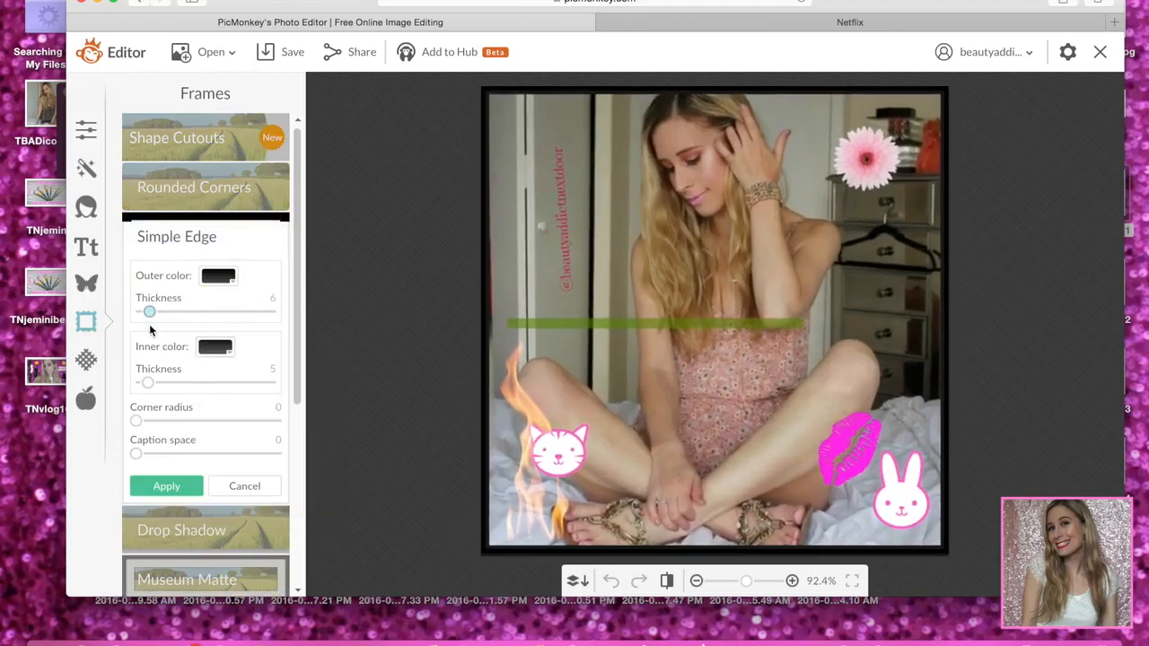
pyautogui.click(248, 486)
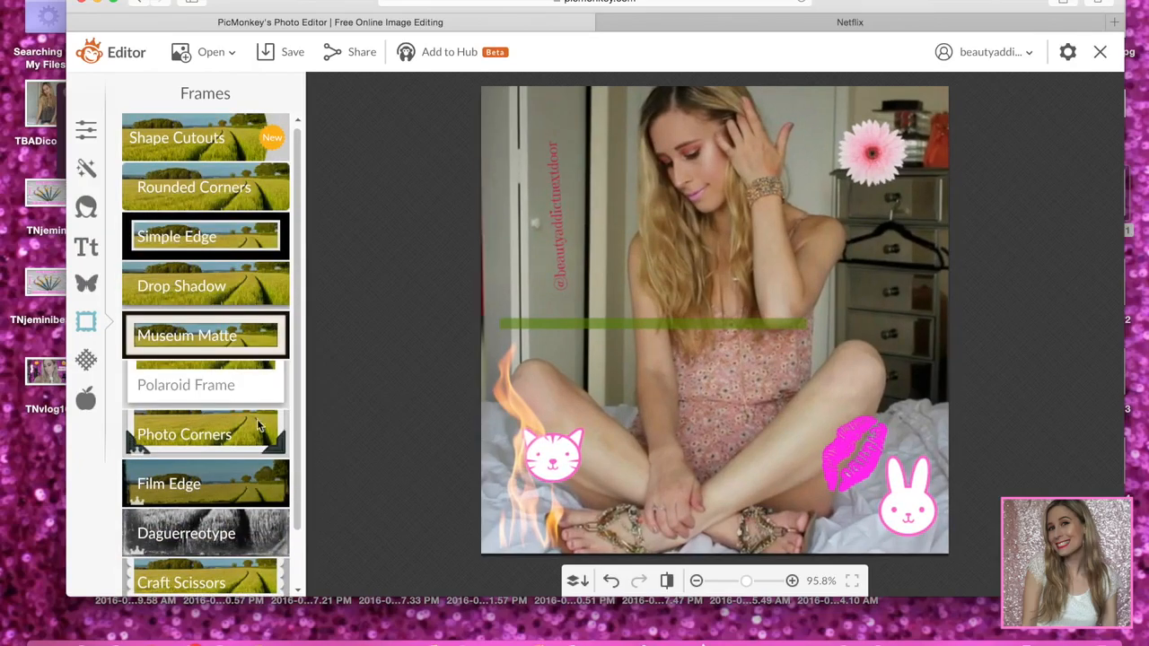
# Preview the Drop Shadow, Rounded Corners and Museum Matte frames on the photo without applying any of them.
pyautogui.click(240, 301)
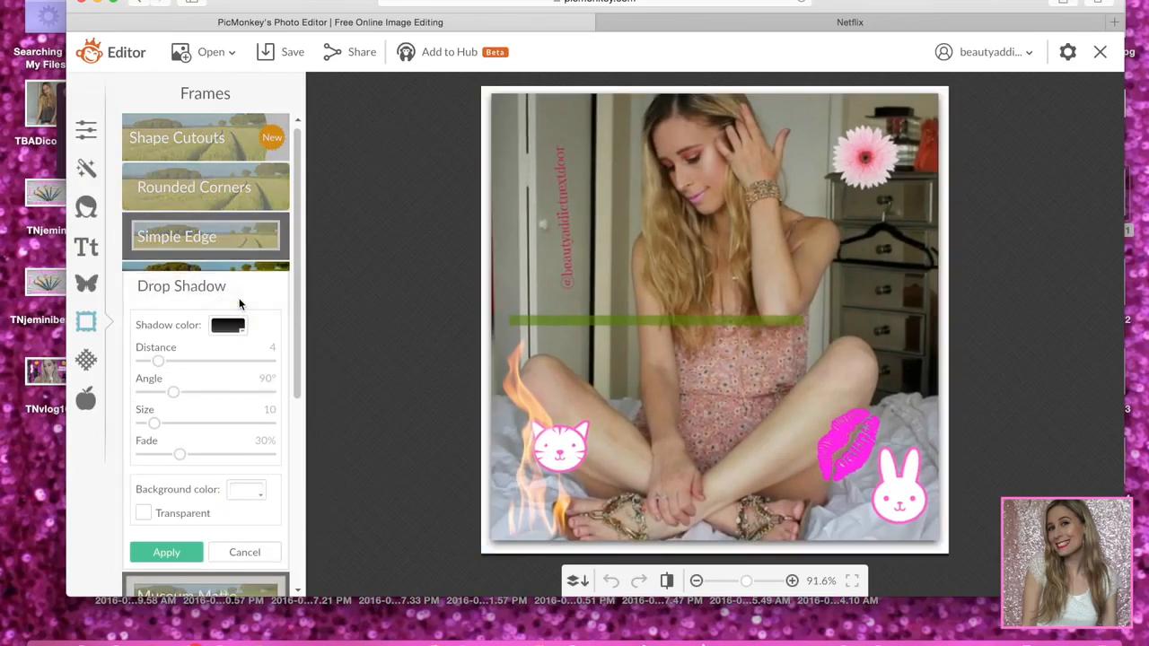
pyautogui.click(245, 553)
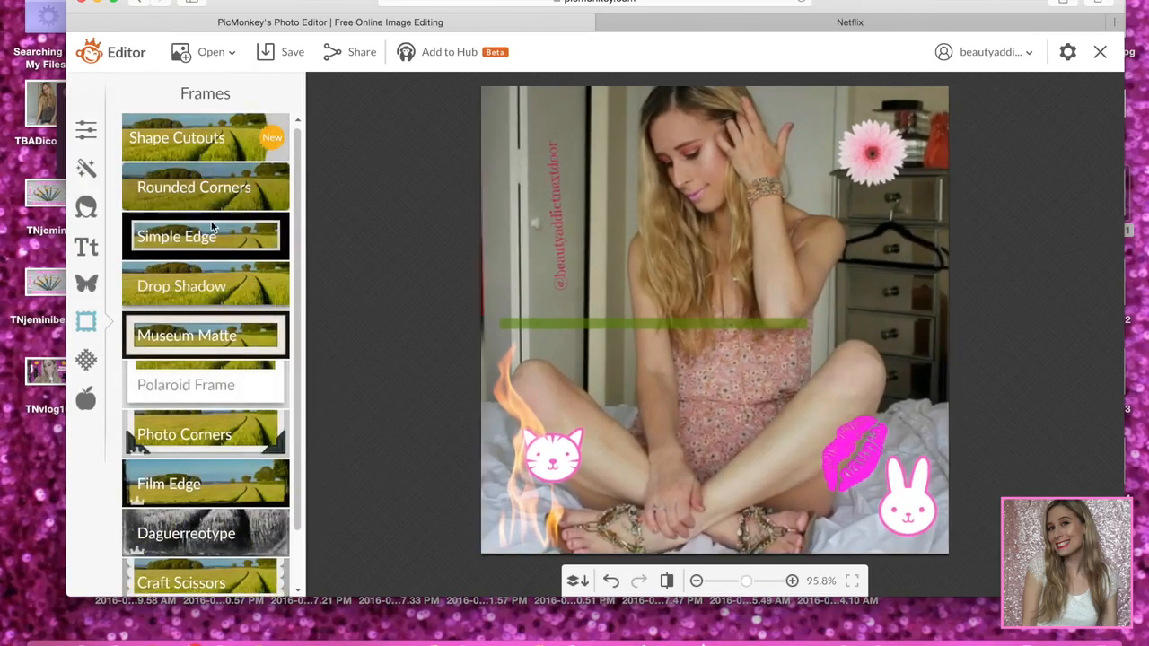
pyautogui.click(208, 192)
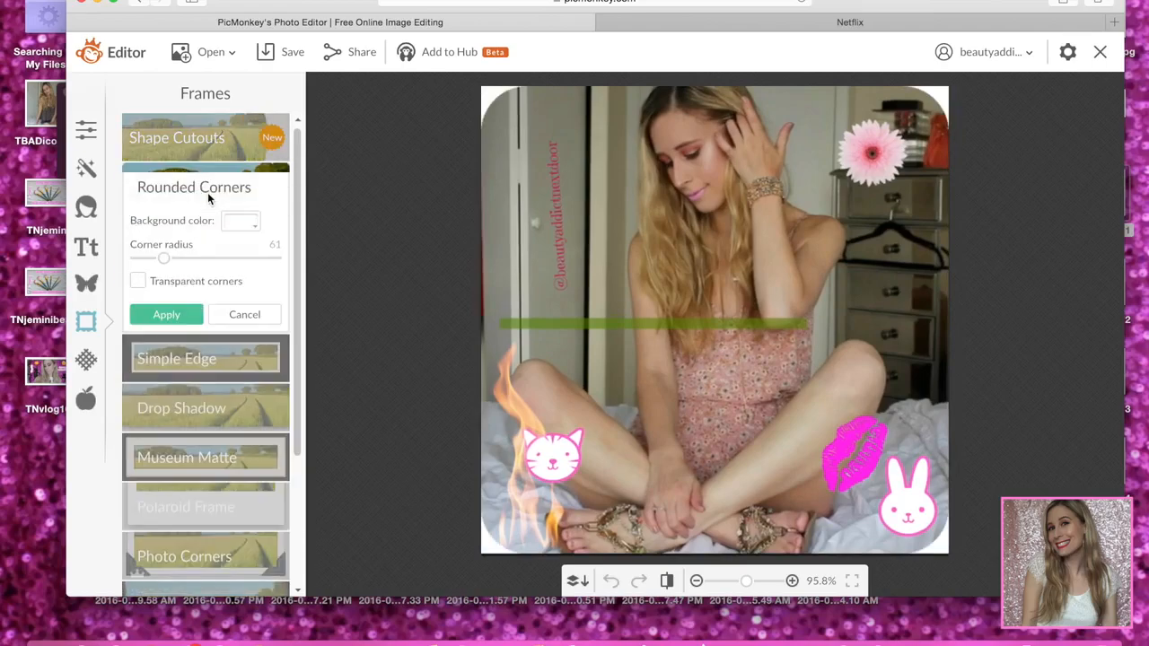
pyautogui.click(249, 461)
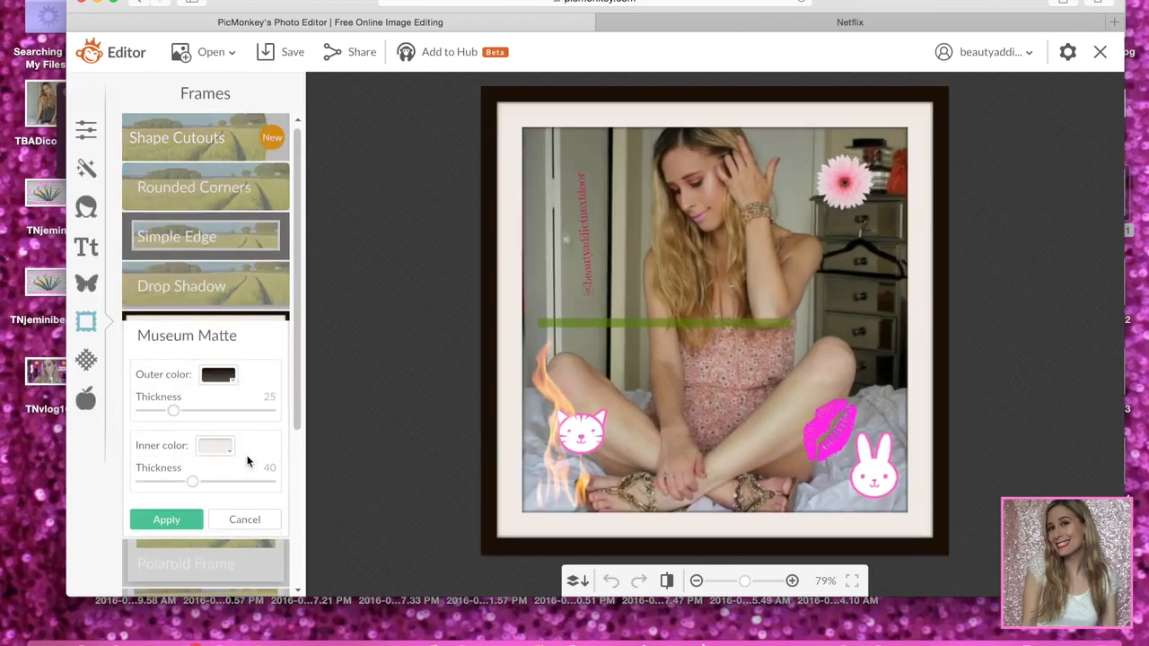
pyautogui.click(241, 518)
# Try the Daguerreotype frame with its second style and the Brady film effect, and discard it.
pyautogui.click(234, 523)
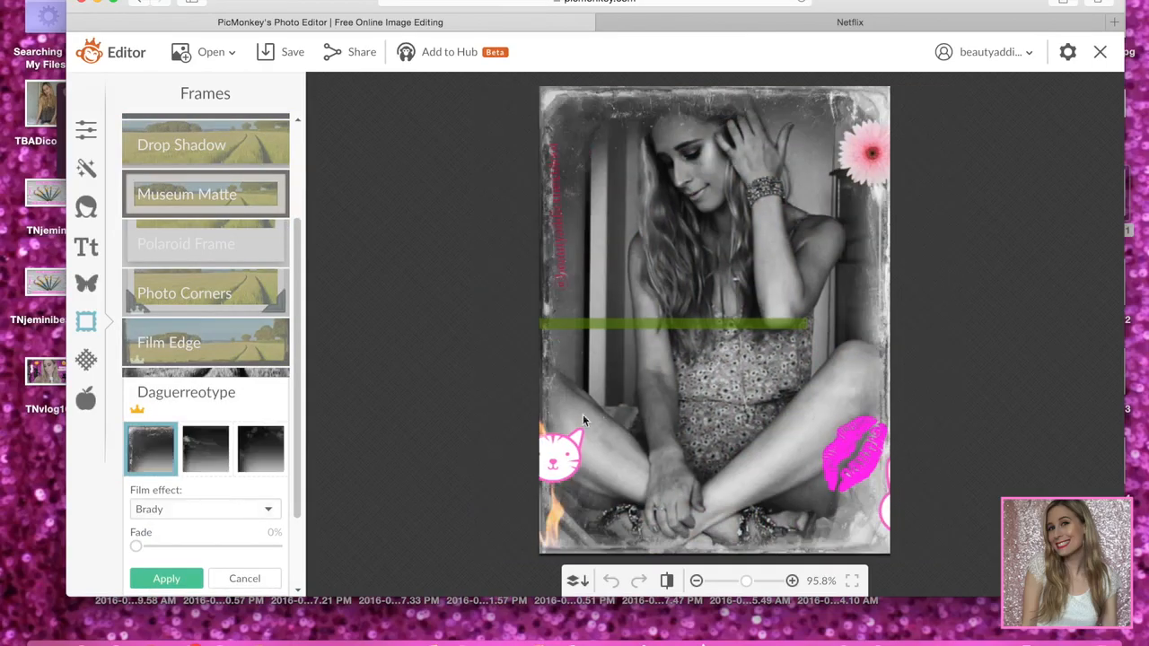
pyautogui.click(209, 447)
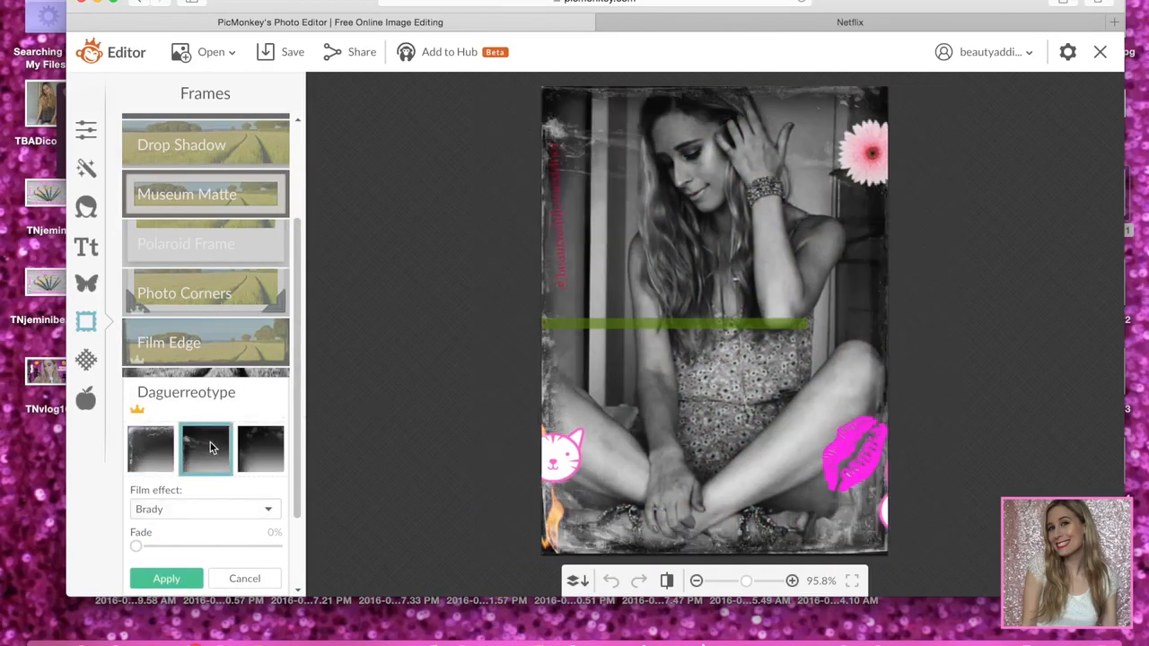
pyautogui.click(249, 577)
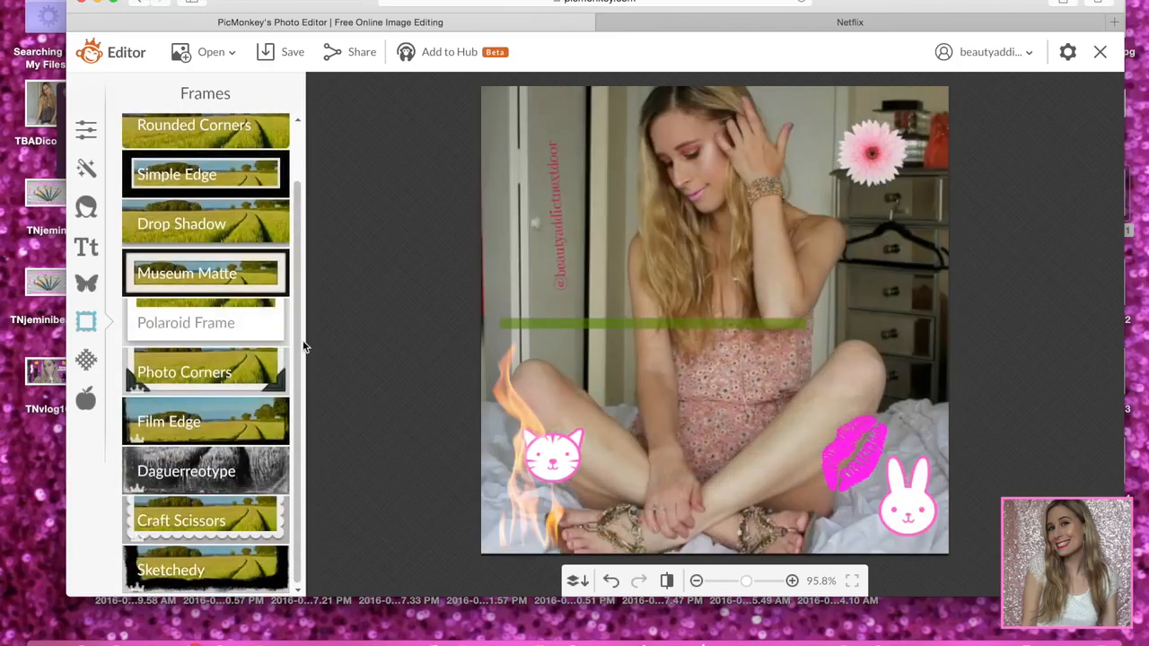
# Preview the Craft Scissors frame and the default Simple Edge frame on the photo, discarding both.
pyautogui.click(241, 516)
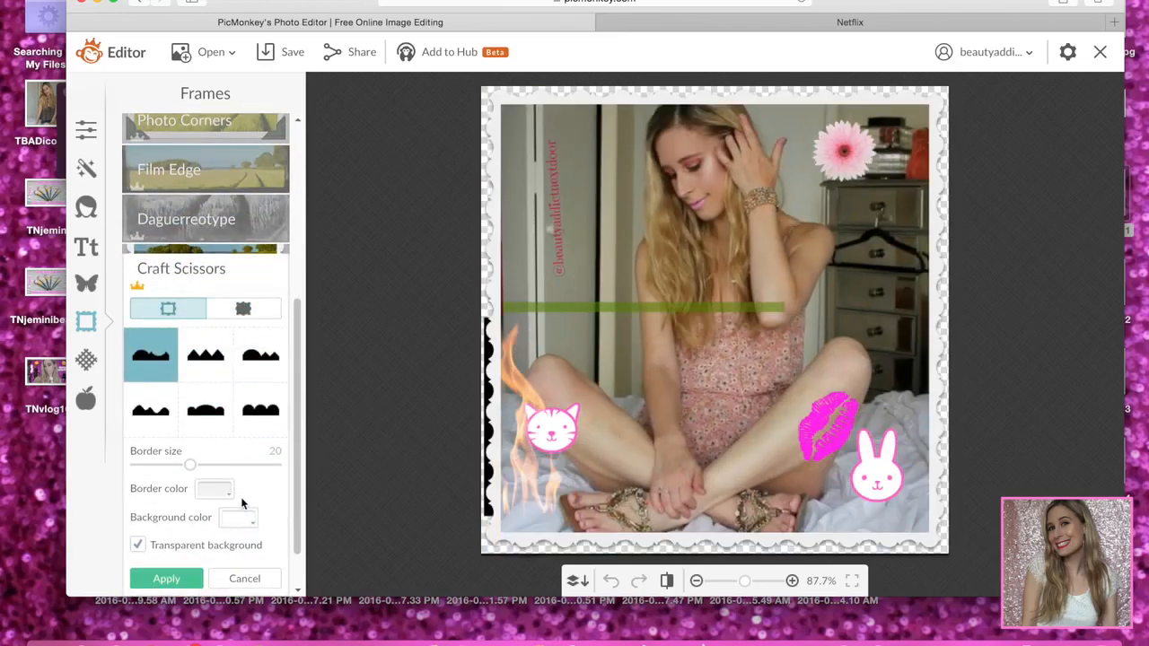
pyautogui.click(244, 578)
pyautogui.click(236, 187)
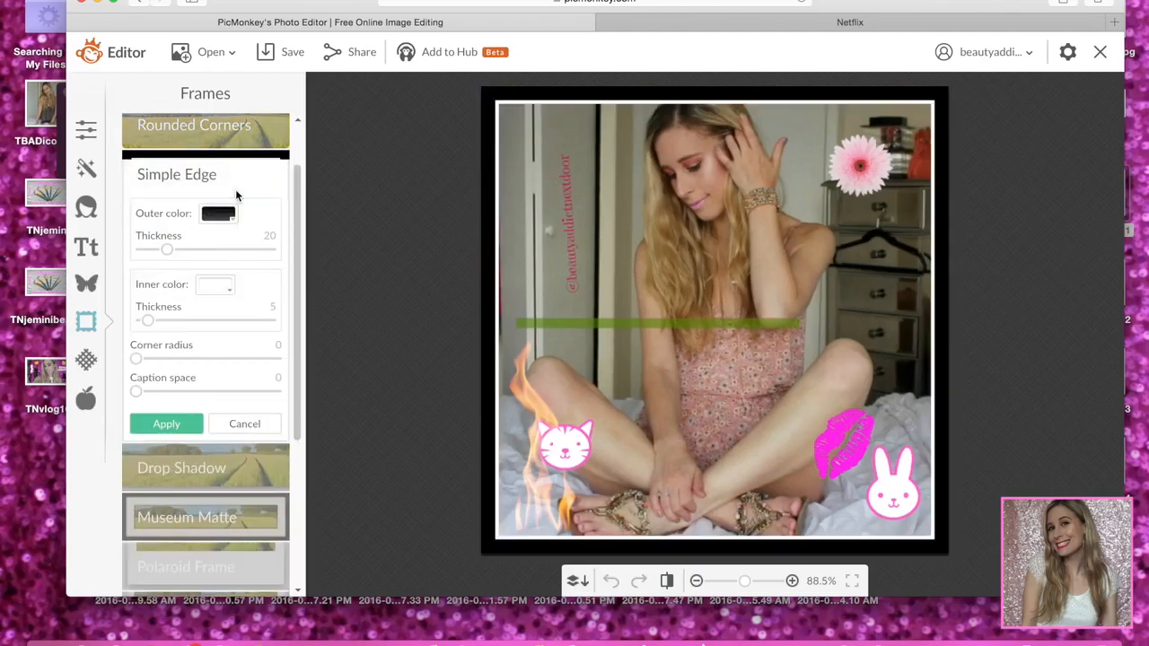
pyautogui.click(244, 422)
# Try the Bokeh textures on the photo, including the pale teal one with white light dots, and discard the texture.
pyautogui.click(86, 360)
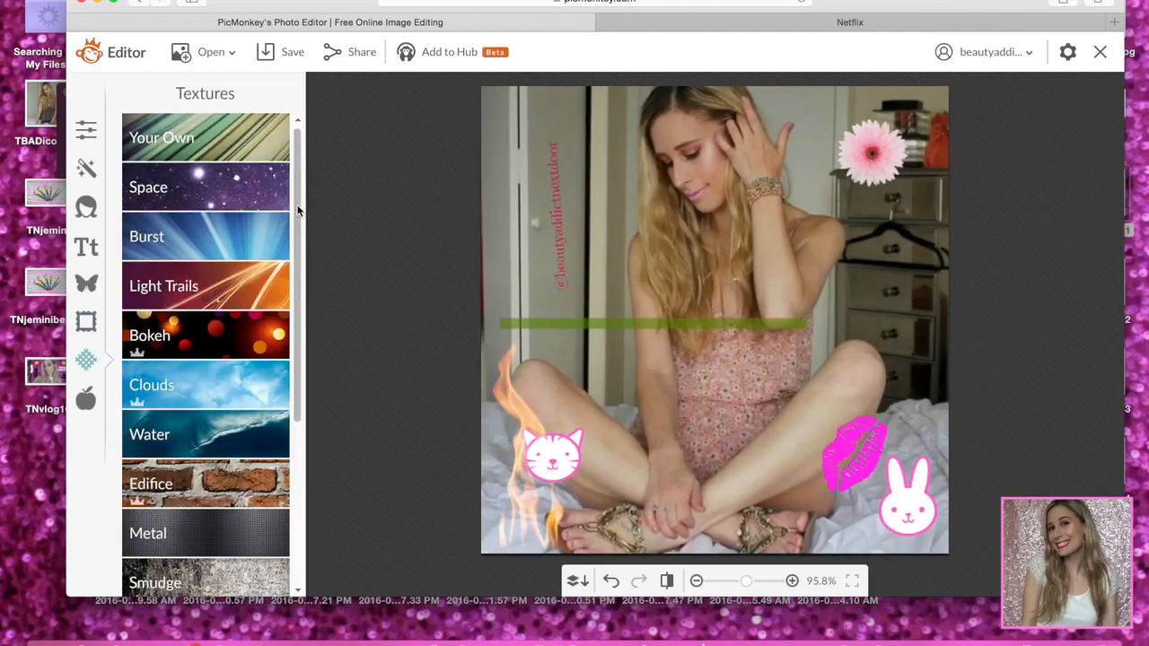
pyautogui.click(248, 329)
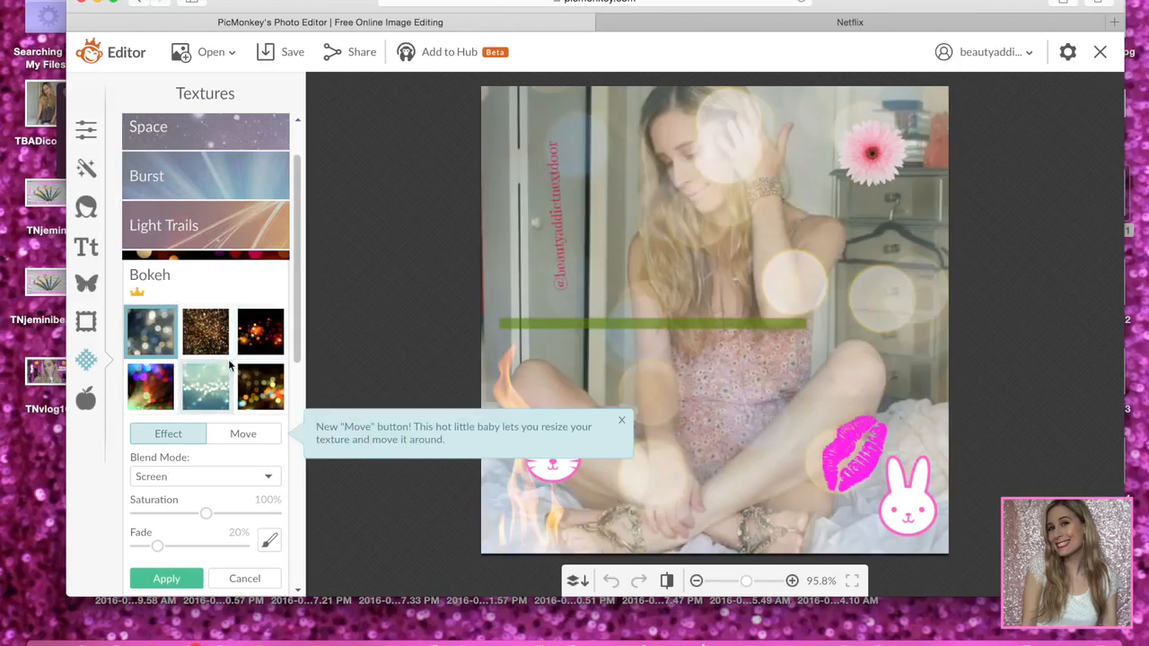
pyautogui.click(215, 345)
pyautogui.click(220, 371)
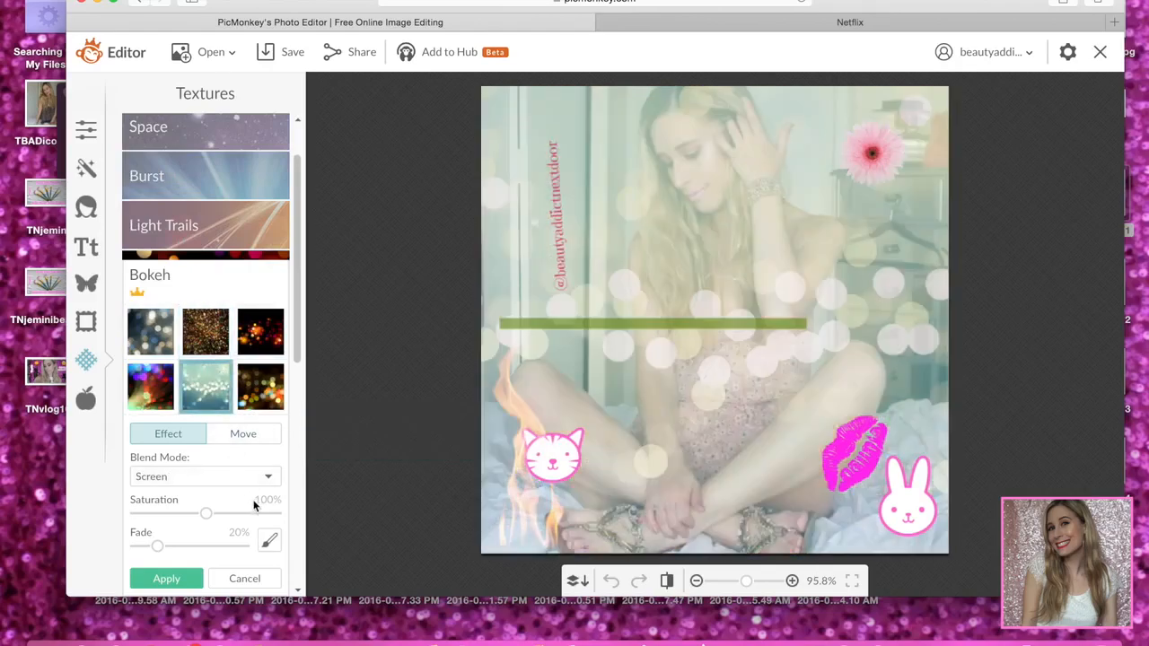
pyautogui.click(256, 578)
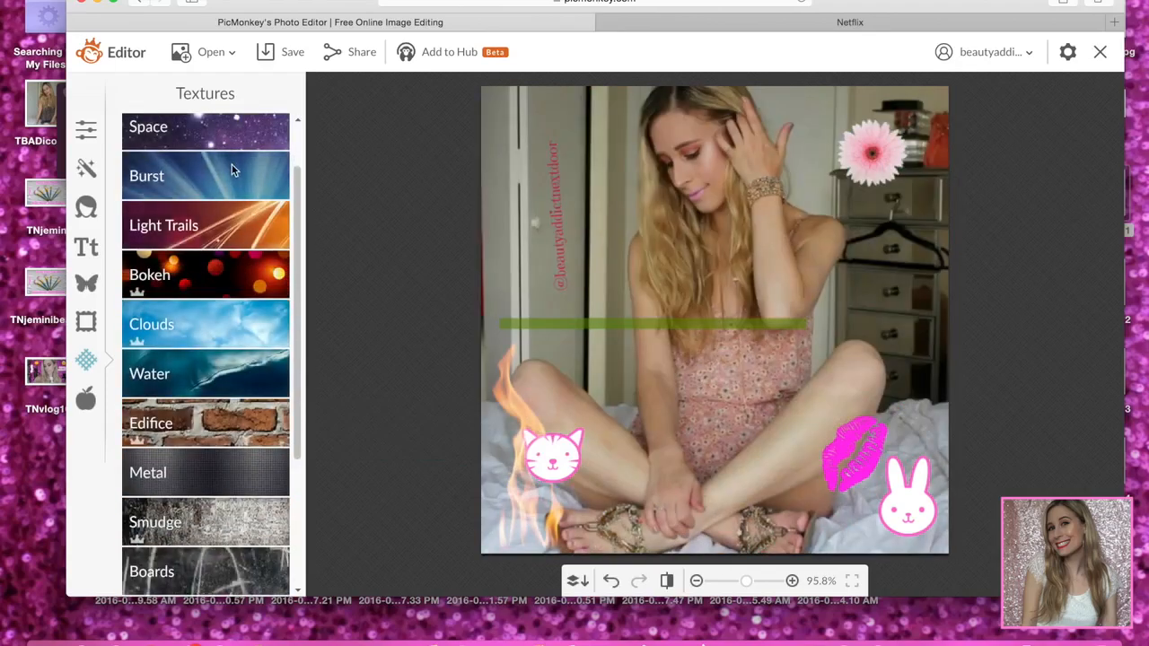
# Try the pink nebula texture from the Space set on the photo and discard it.
pyautogui.click(229, 143)
pyautogui.click(249, 195)
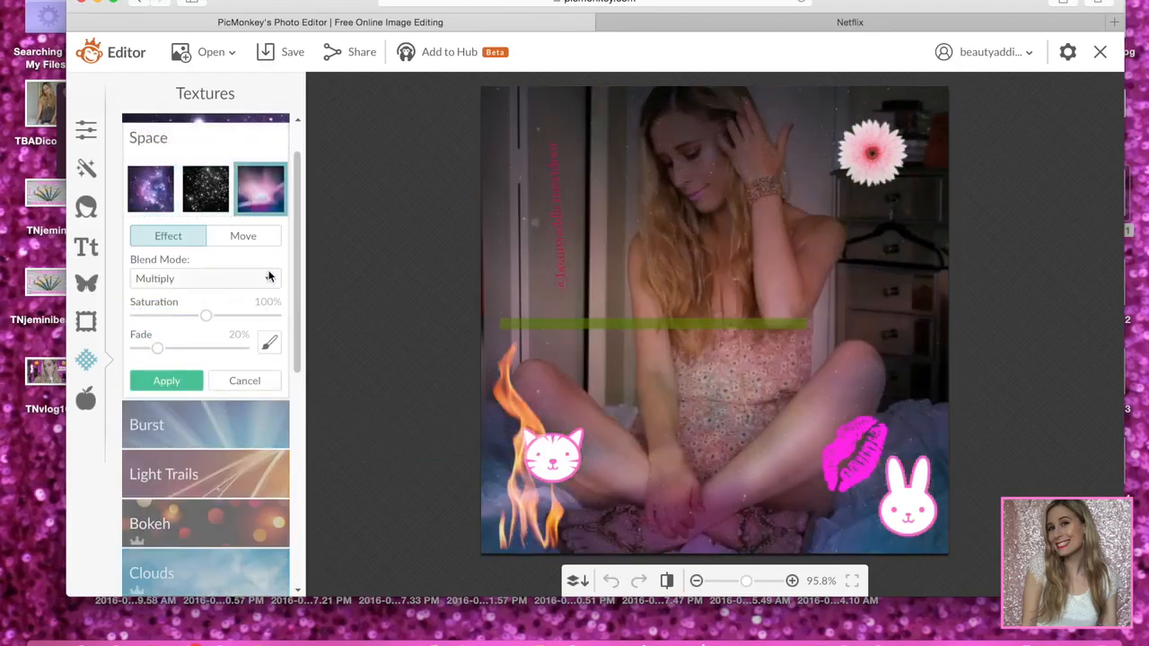
pyautogui.click(266, 381)
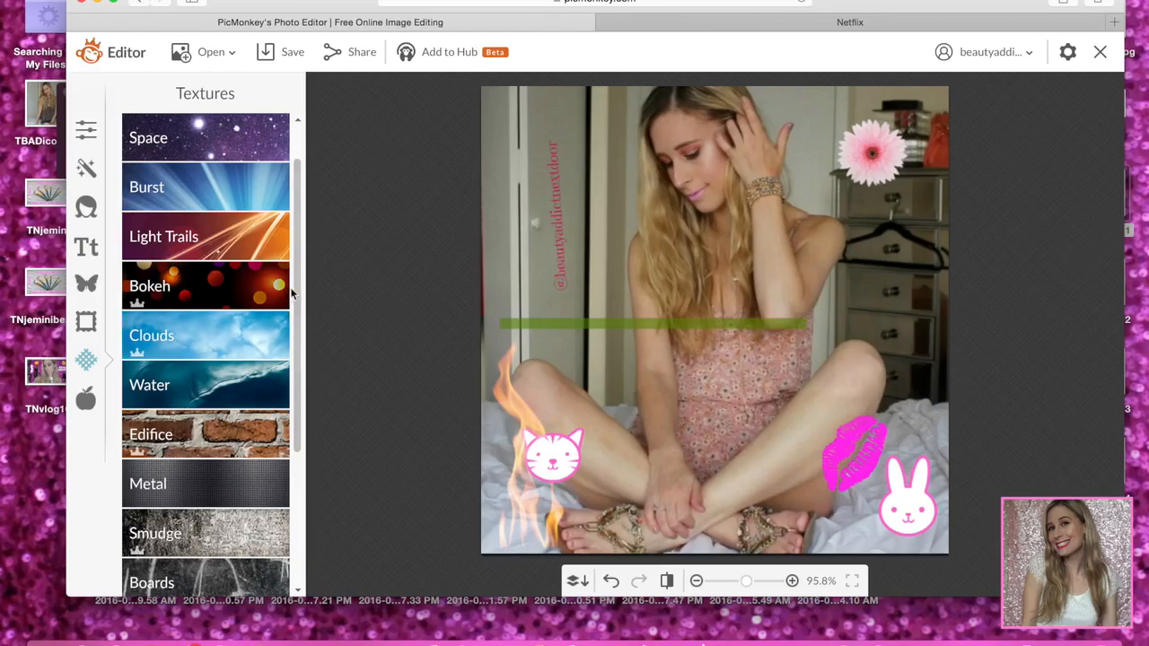
# Preview the Your Own texture options and the default Metal texture on the photo, discarding both.
pyautogui.scroll(1, 261, 224)
pyautogui.click(248, 159)
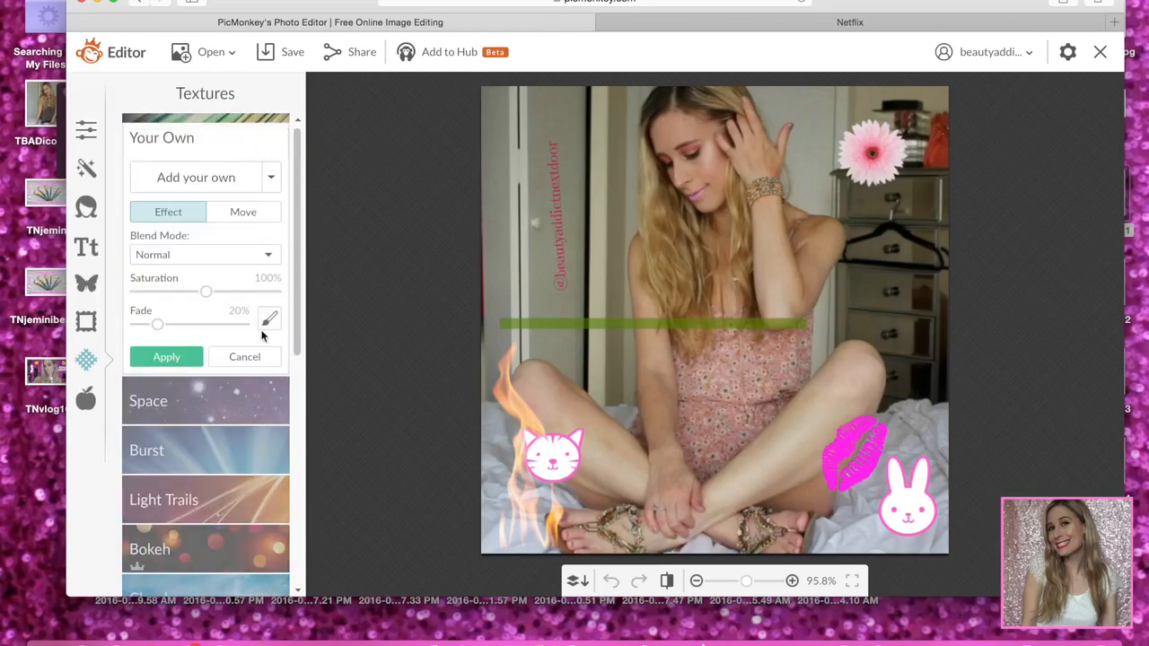
pyautogui.click(245, 357)
pyautogui.click(238, 528)
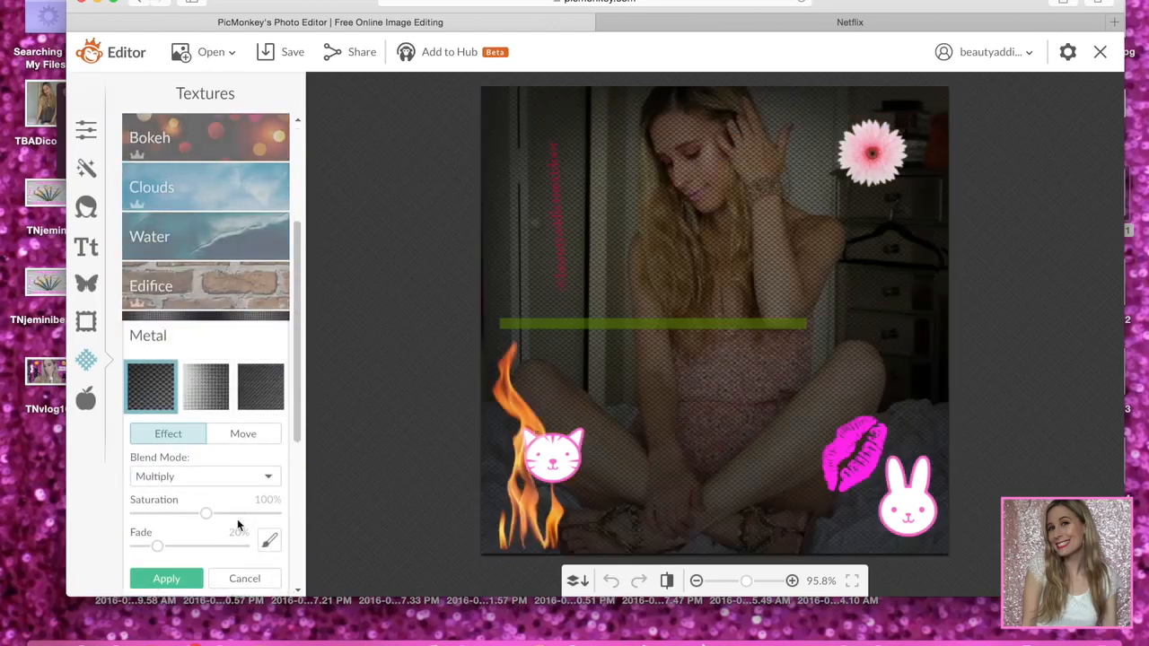
pyautogui.click(260, 575)
# Try the blue and the multicoloured second style of the Paint texture on the photo, and discard the texture.
pyautogui.moveTo(294, 303); pyautogui.dragTo(296, 384)
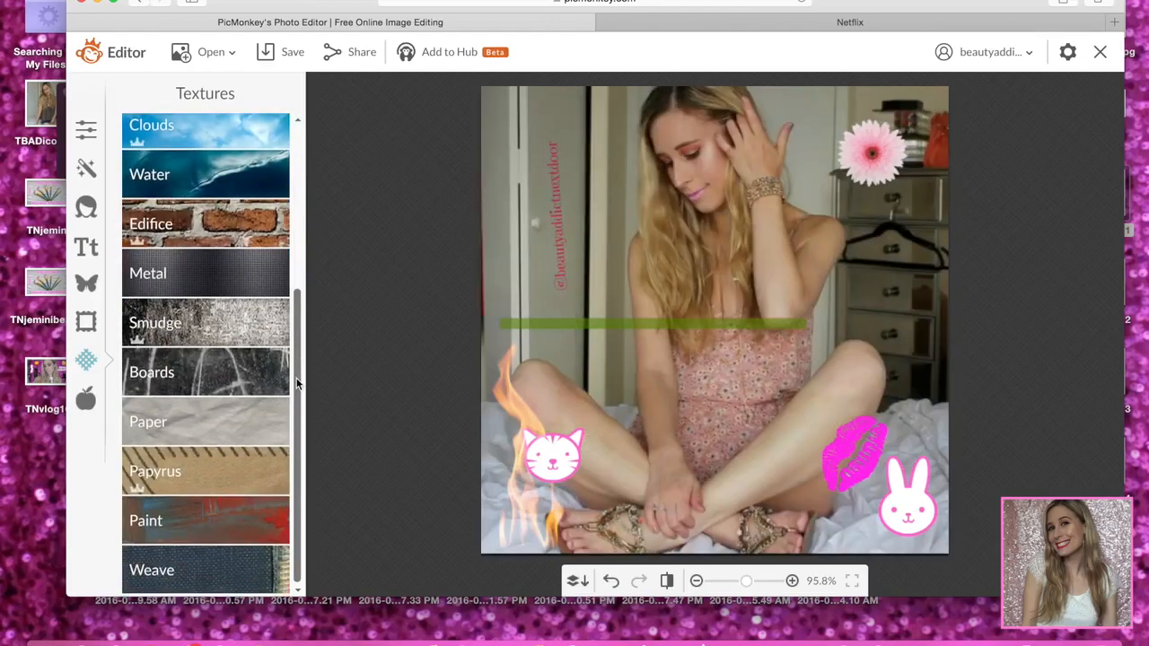
pyautogui.click(231, 527)
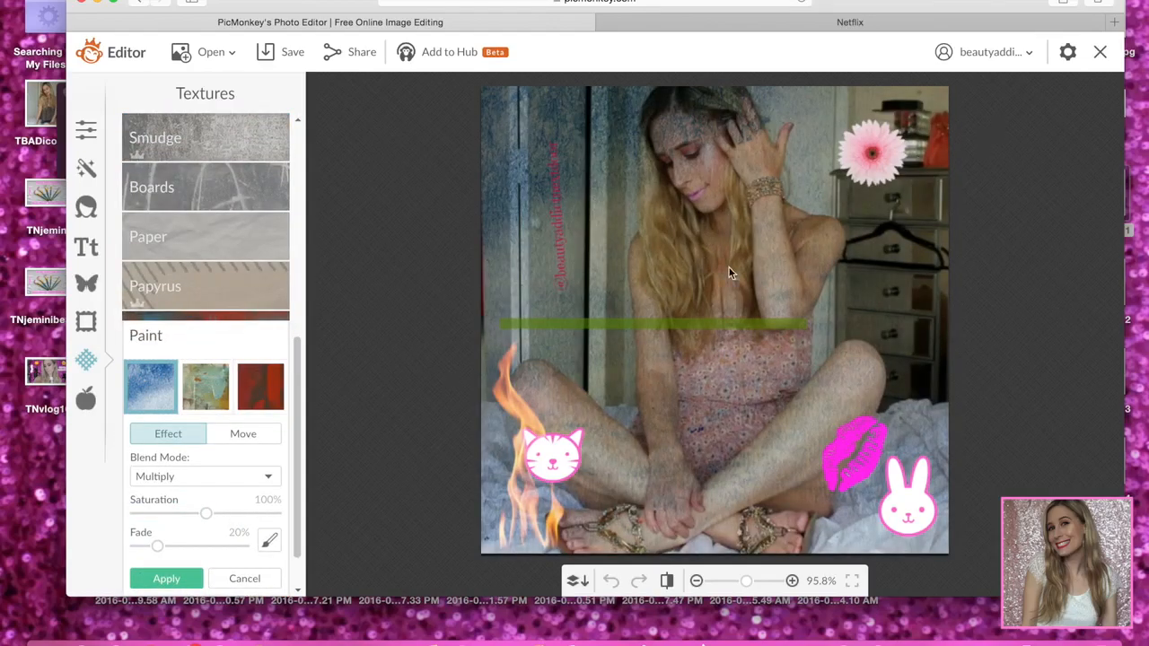
pyautogui.click(205, 399)
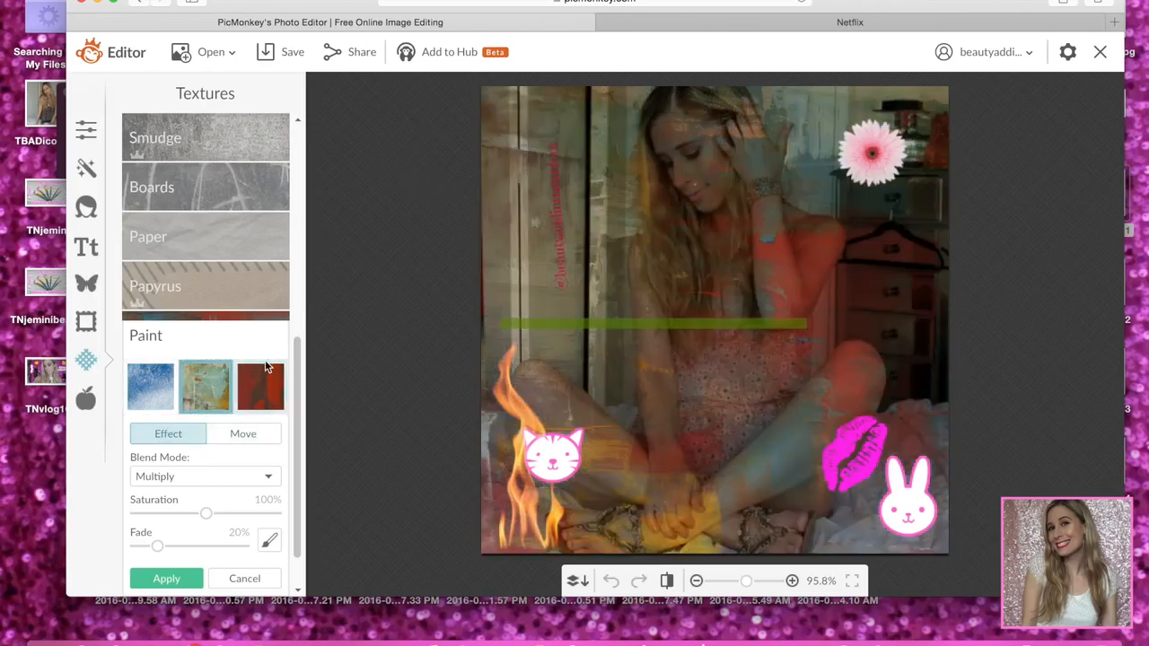
pyautogui.click(274, 583)
pyautogui.moveTo(296, 465); pyautogui.dragTo(311, 200)
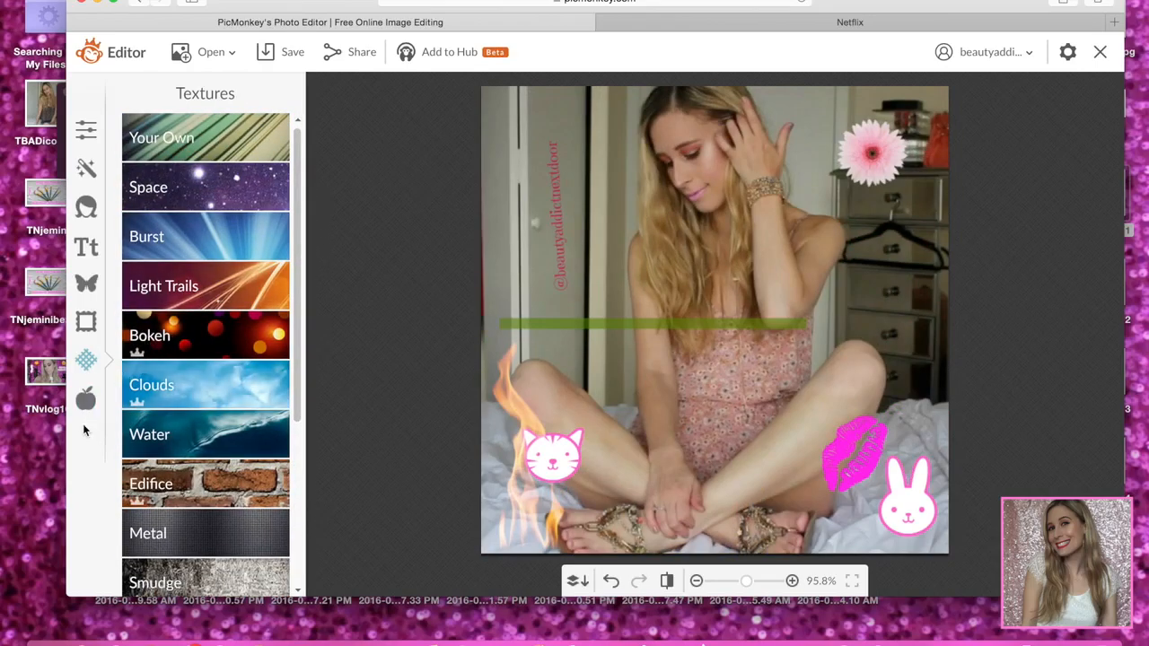
# Add the parallel claw slashes from the Zombies theme's Gashes & Slashes set to the photo.
pyautogui.click(86, 401)
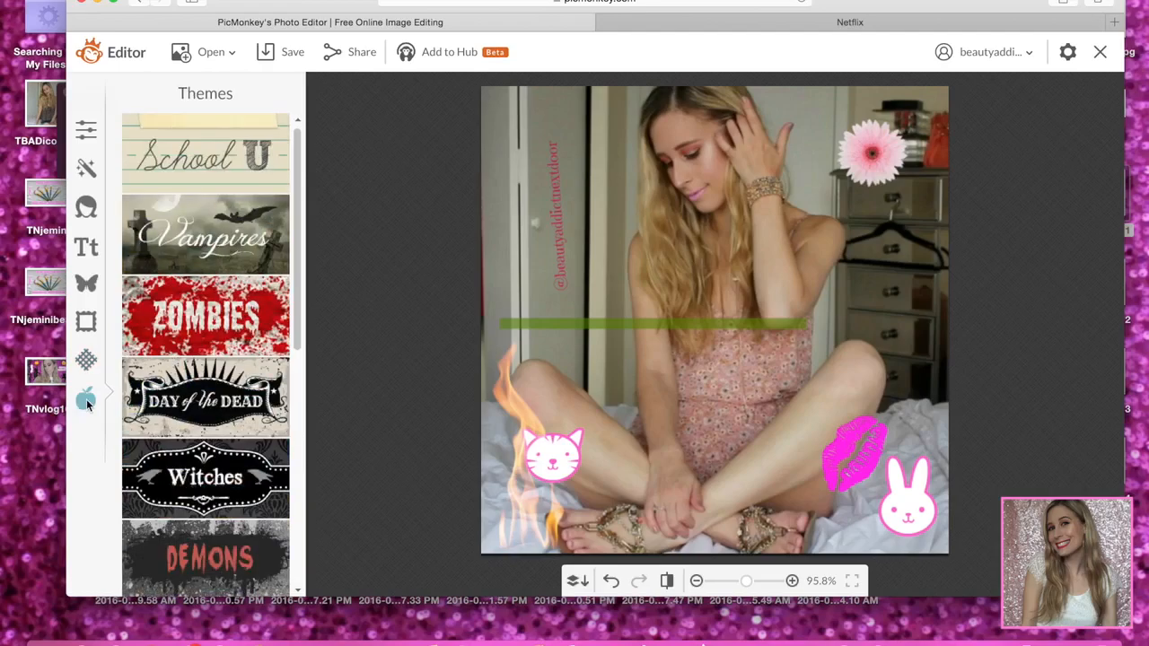
pyautogui.click(228, 303)
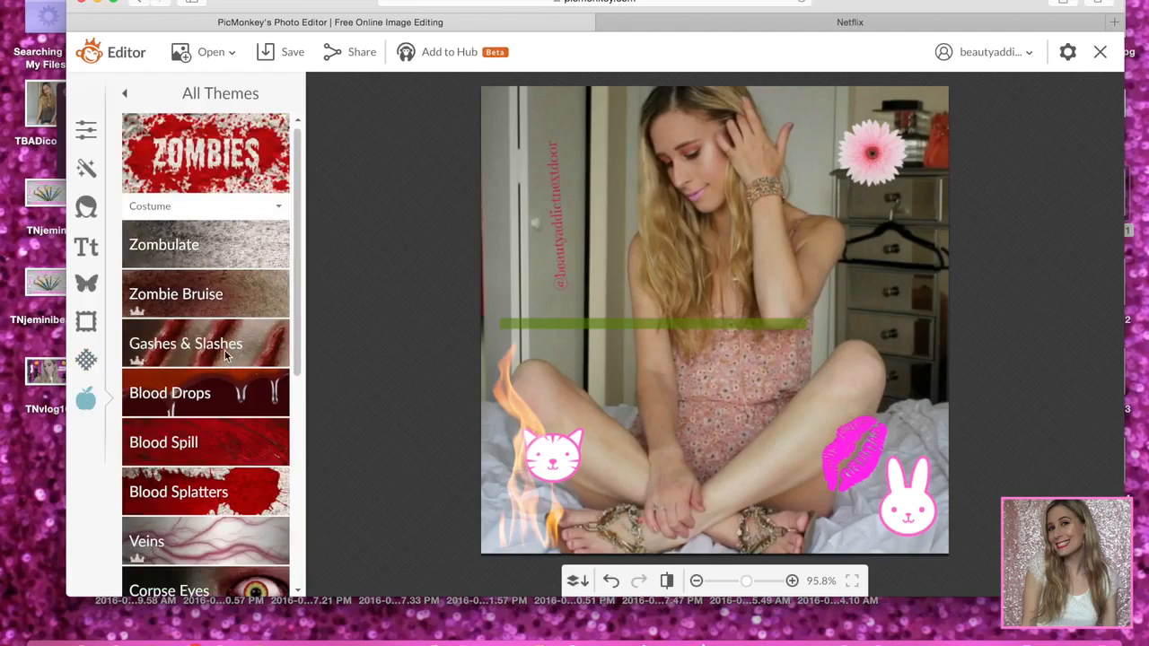
pyautogui.click(225, 356)
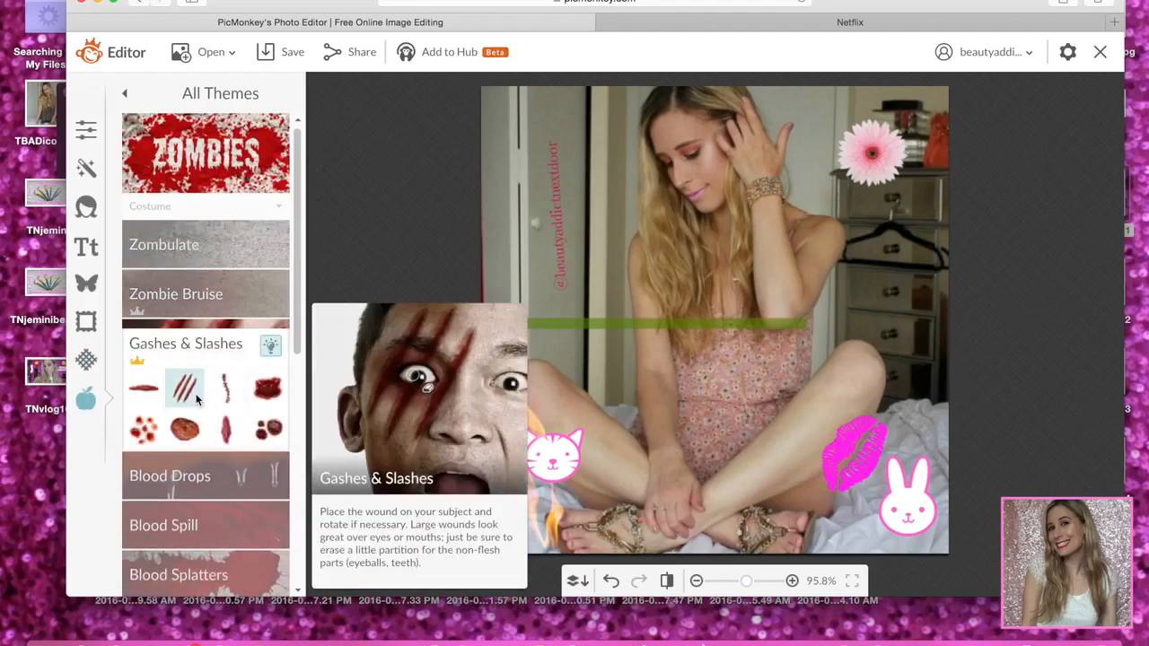
pyautogui.click(195, 393)
pyautogui.click(668, 151)
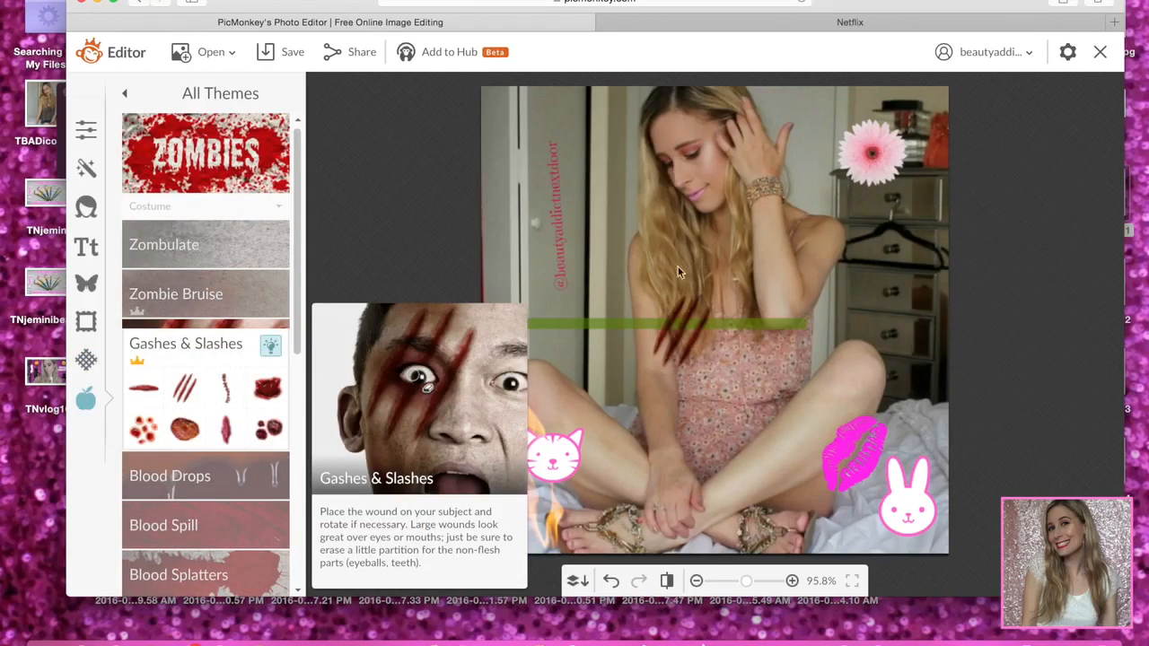
# Add the single hanging drop from the Zombies theme's Blood Drops set and place it at the base of the woman's neck.
pyautogui.click(226, 510)
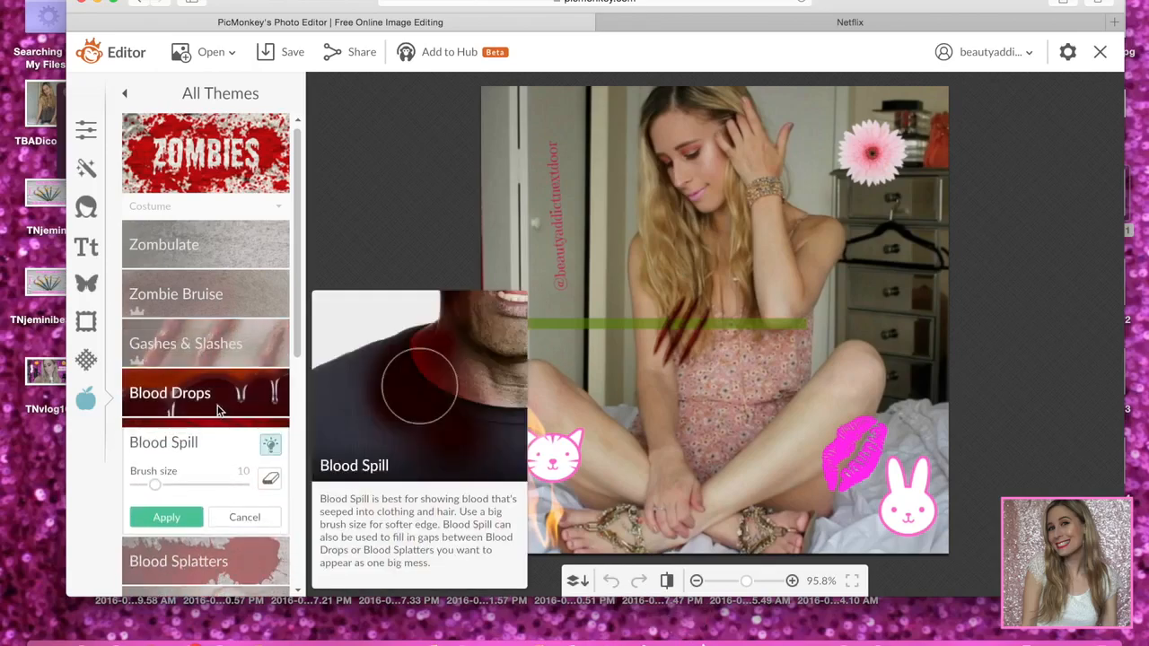
pyautogui.click(218, 399)
pyautogui.click(185, 439)
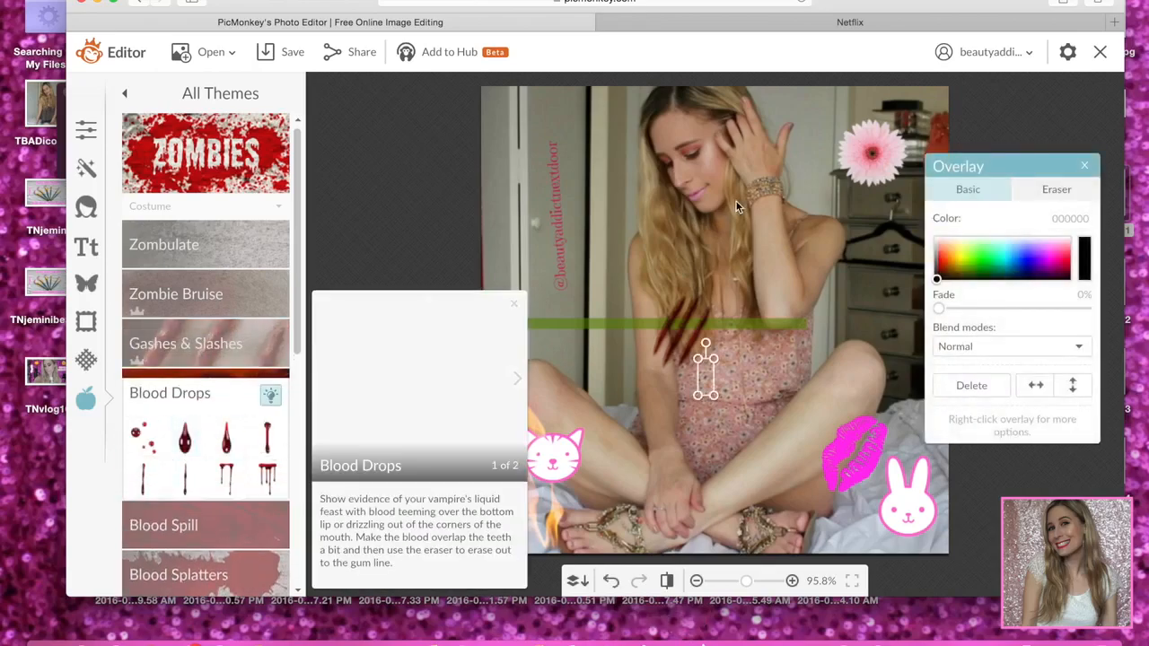
pyautogui.click(717, 300)
pyautogui.moveTo(711, 371); pyautogui.dragTo(709, 302)
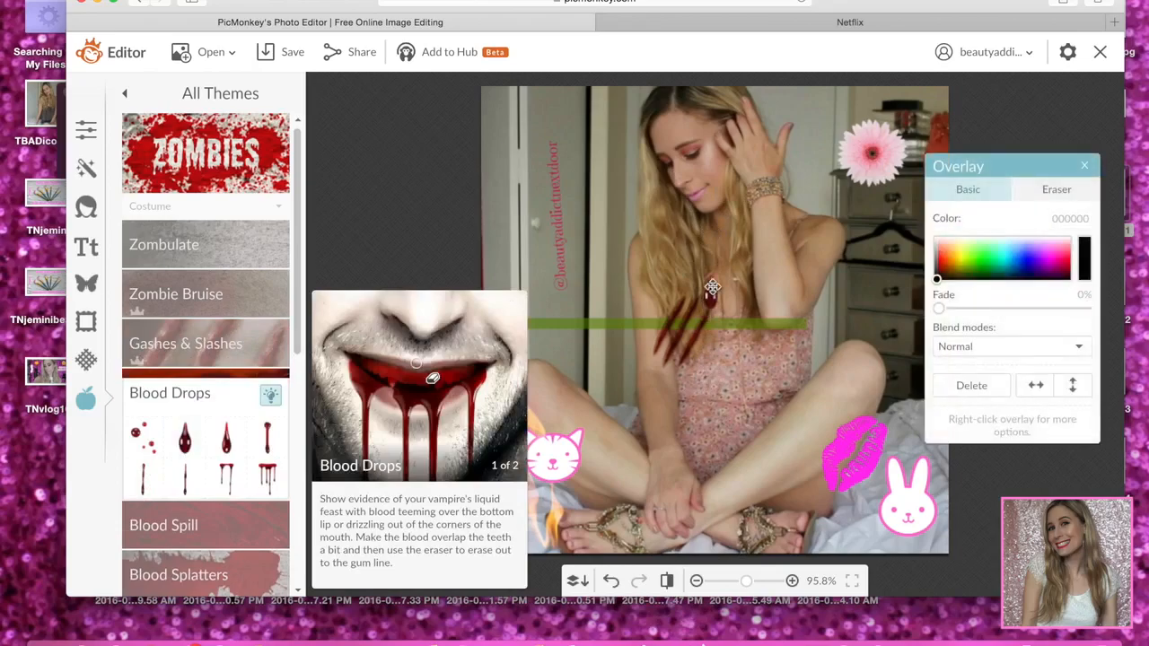
# Preview the Zombulate effect's options, discard the effect and return to the list of themes.
pyautogui.click(256, 224)
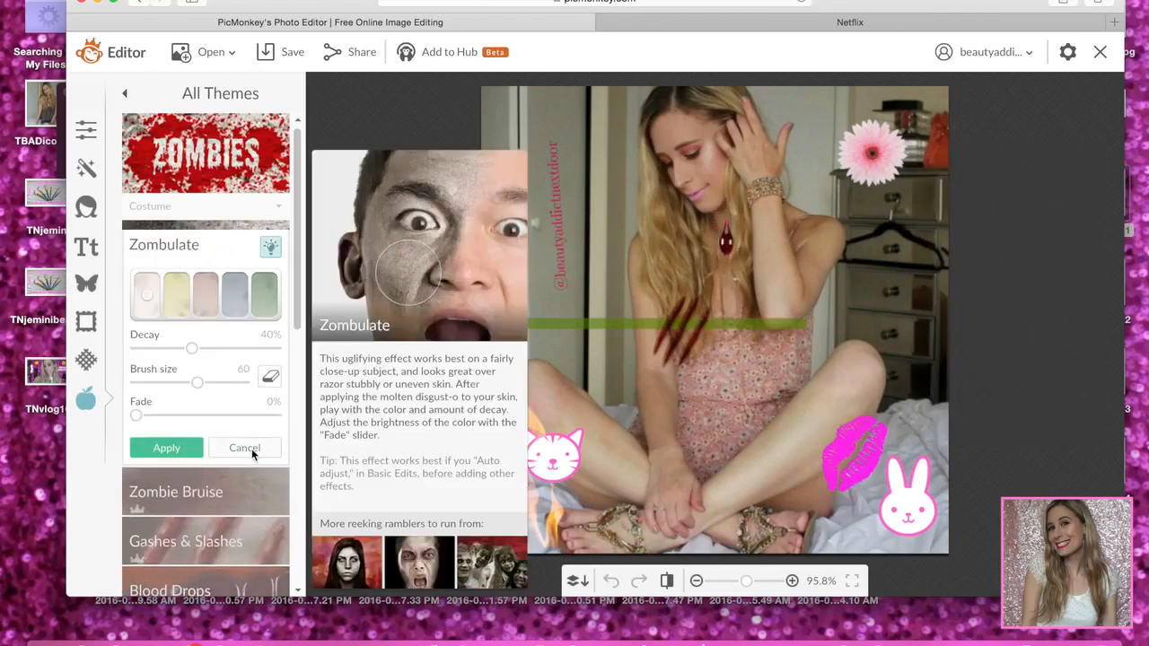
pyautogui.click(244, 449)
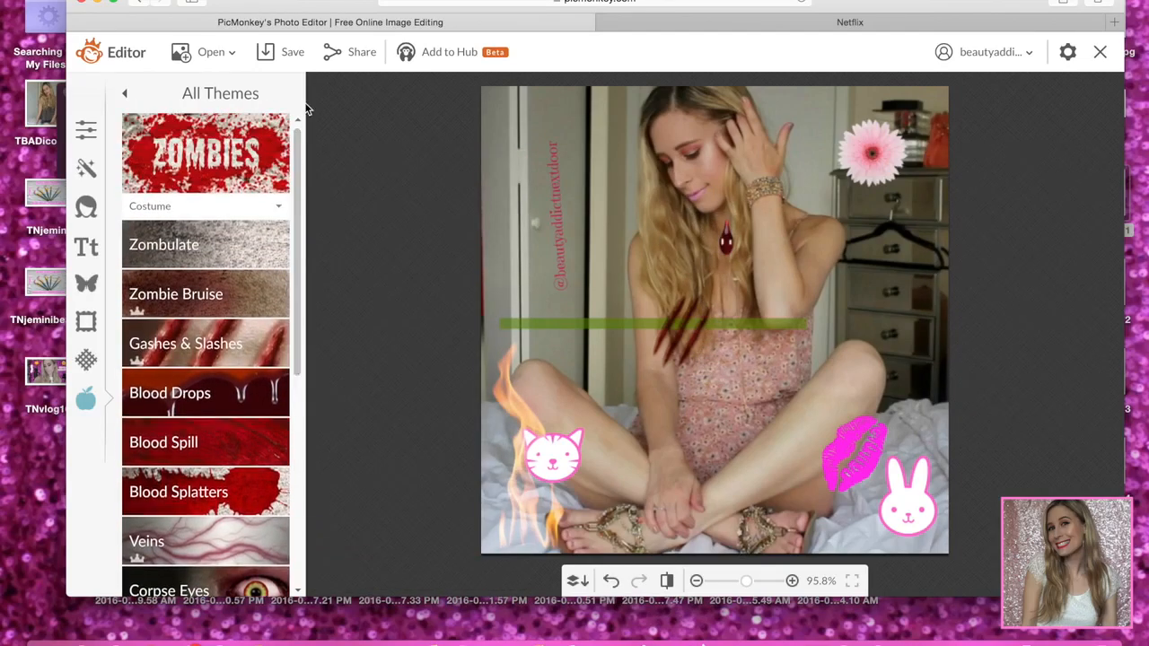
pyautogui.click(125, 93)
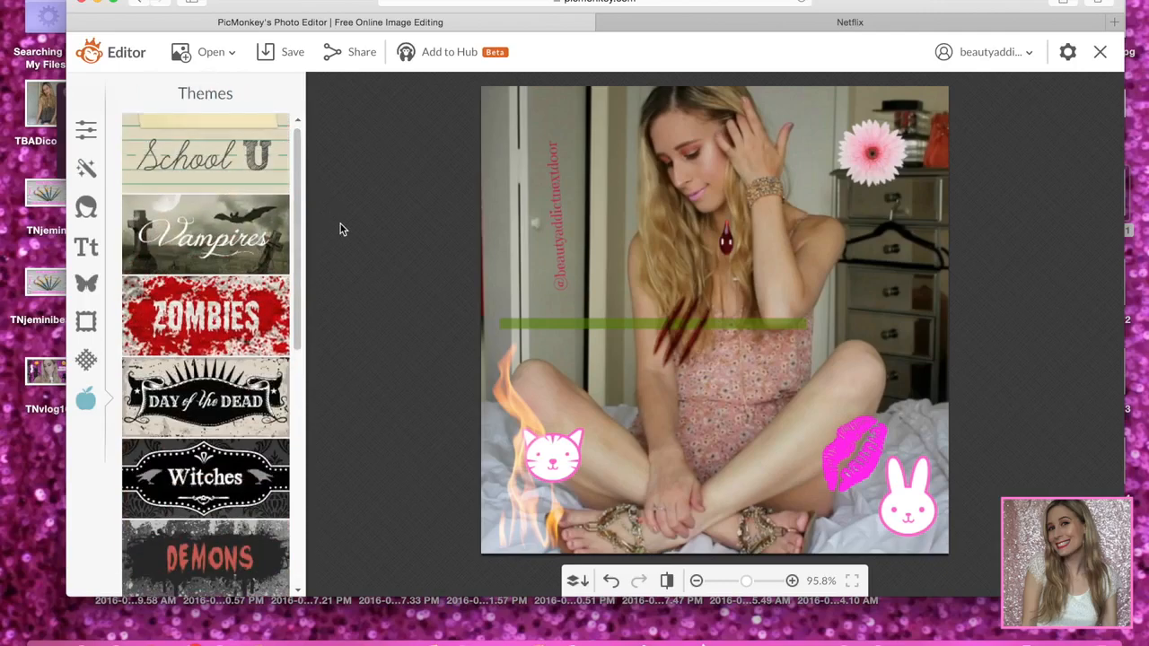
# Add the first basic Nose Holes shape from the Day of the Dead theme to the photo, and view the Skull Teeth set.
pyautogui.click(236, 404)
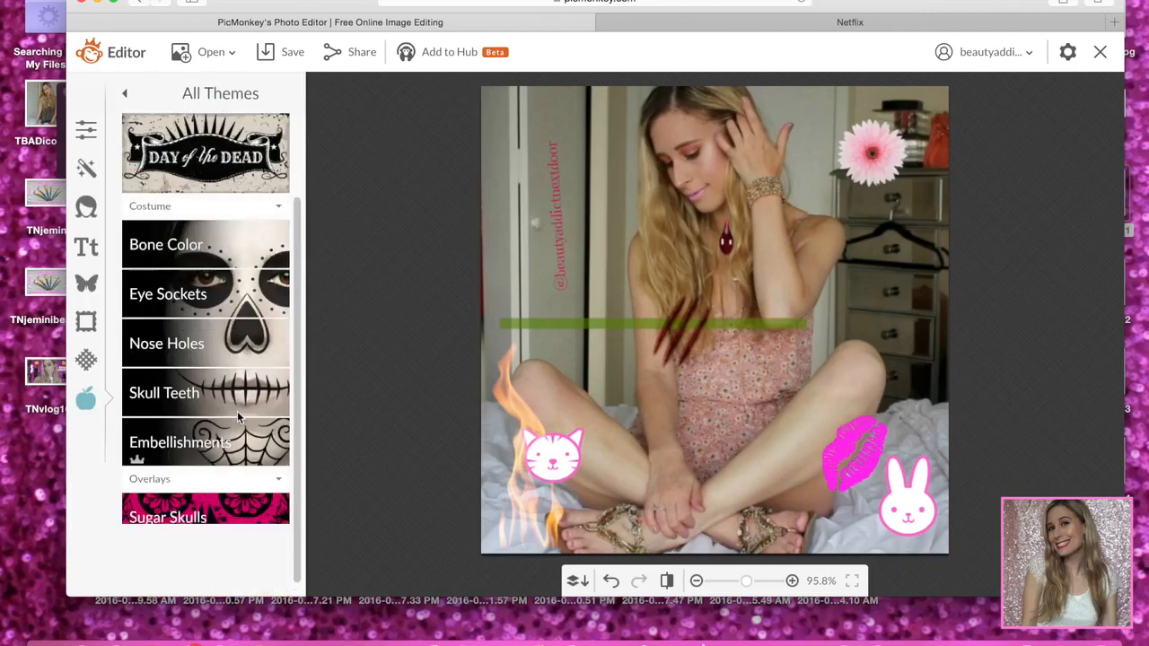
pyautogui.click(224, 334)
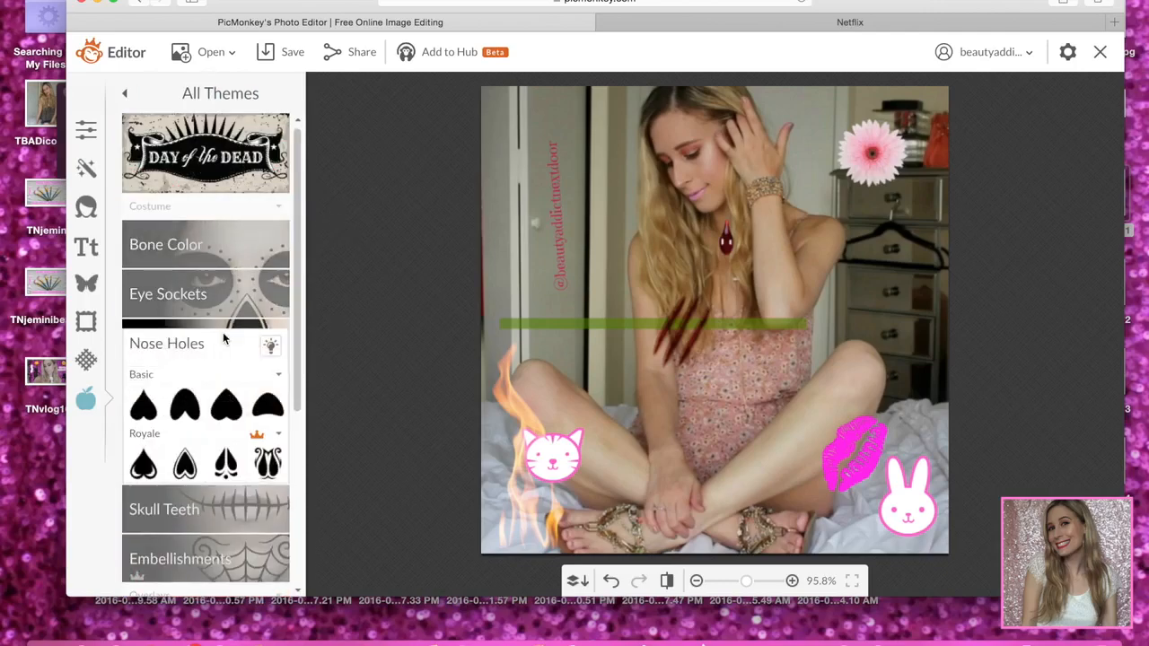
pyautogui.click(144, 407)
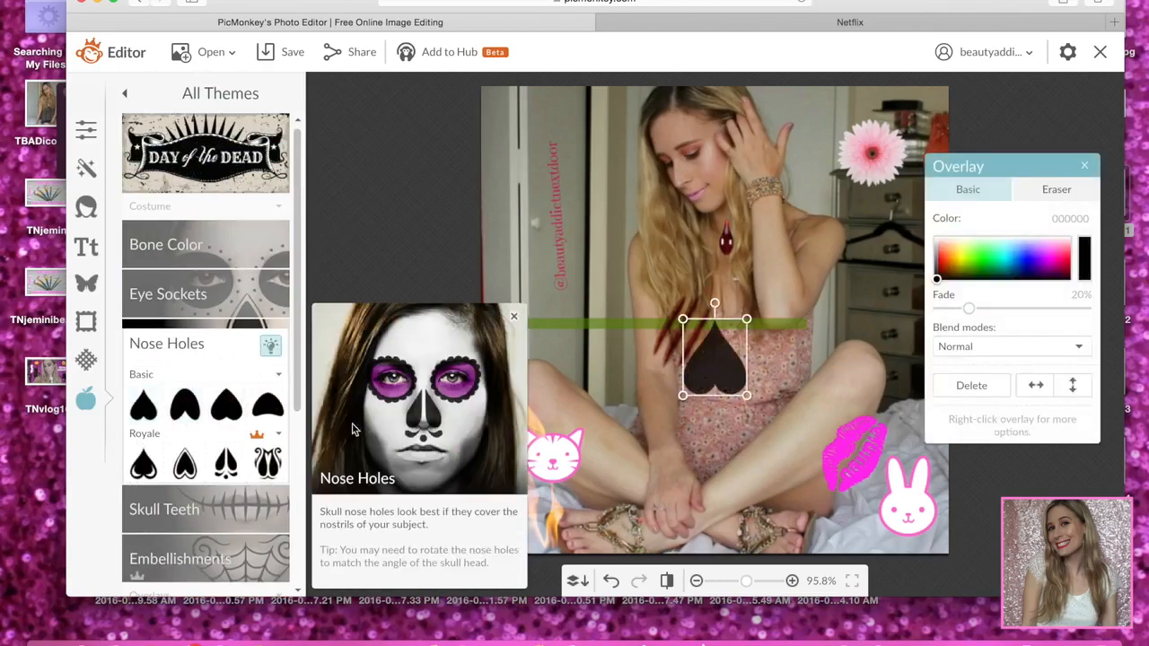
pyautogui.click(232, 510)
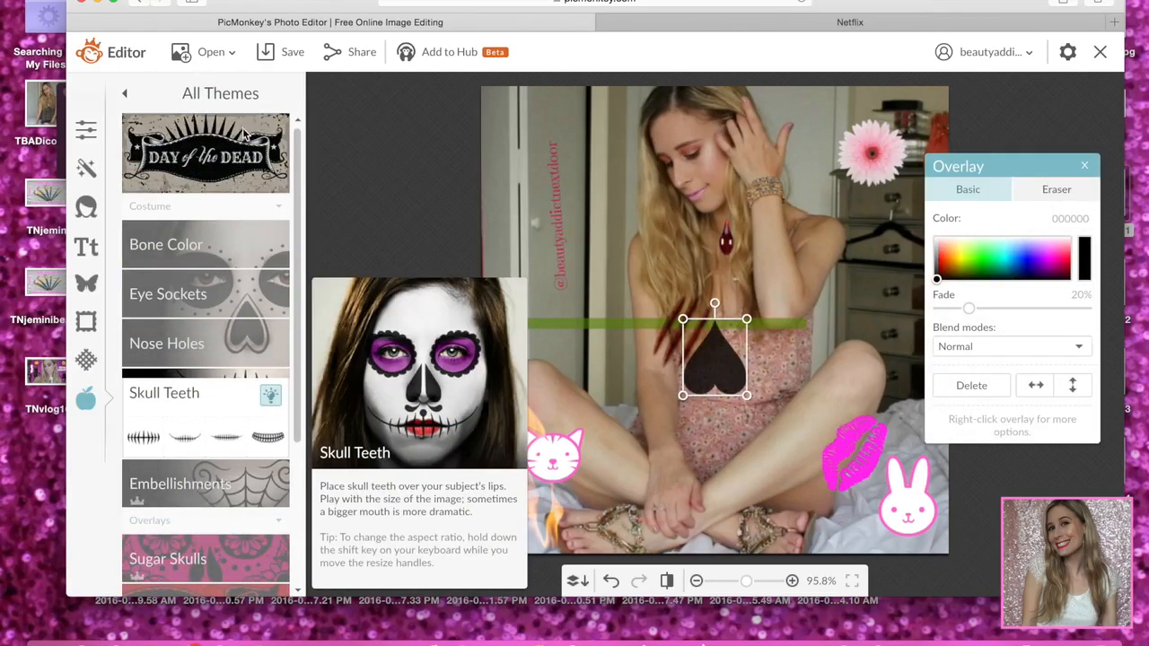
pyautogui.click(244, 132)
pyautogui.click(251, 478)
pyautogui.click(206, 95)
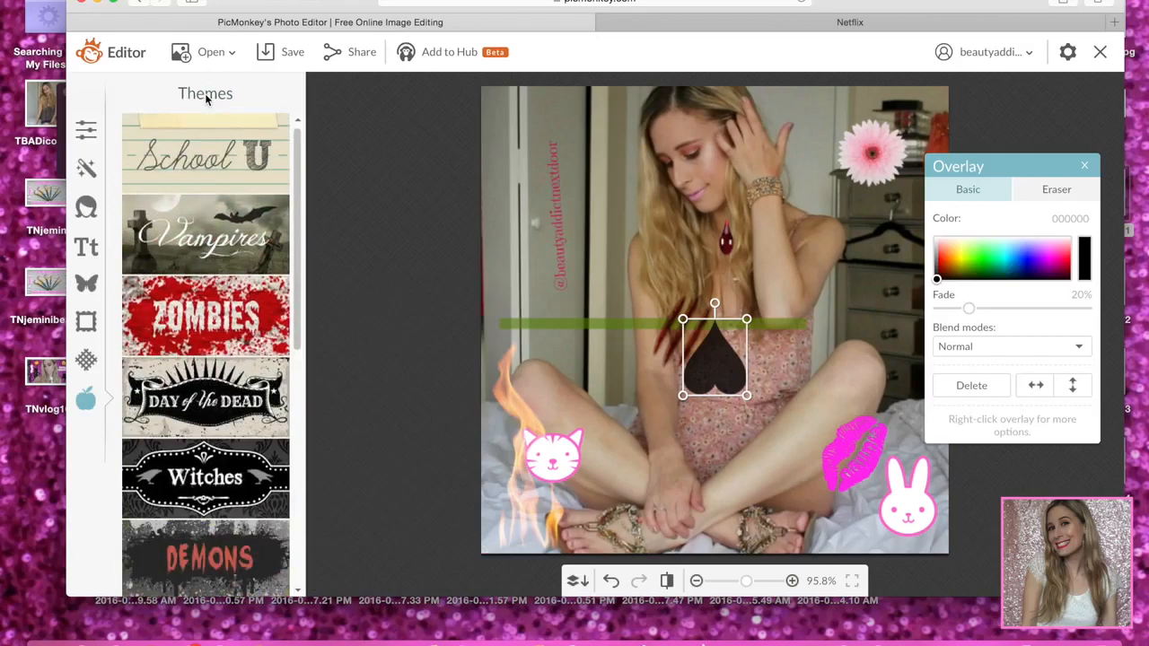
# Preview the Yearbook effect from the School U theme on the photo and discard it.
pyautogui.click(253, 158)
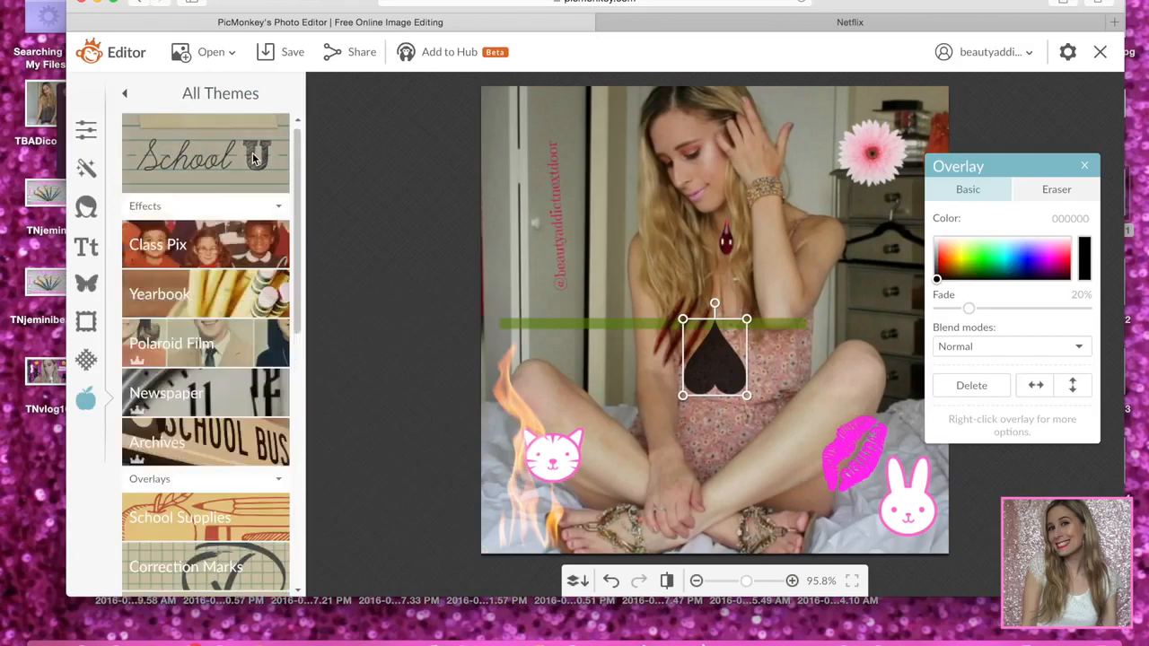
pyautogui.click(240, 306)
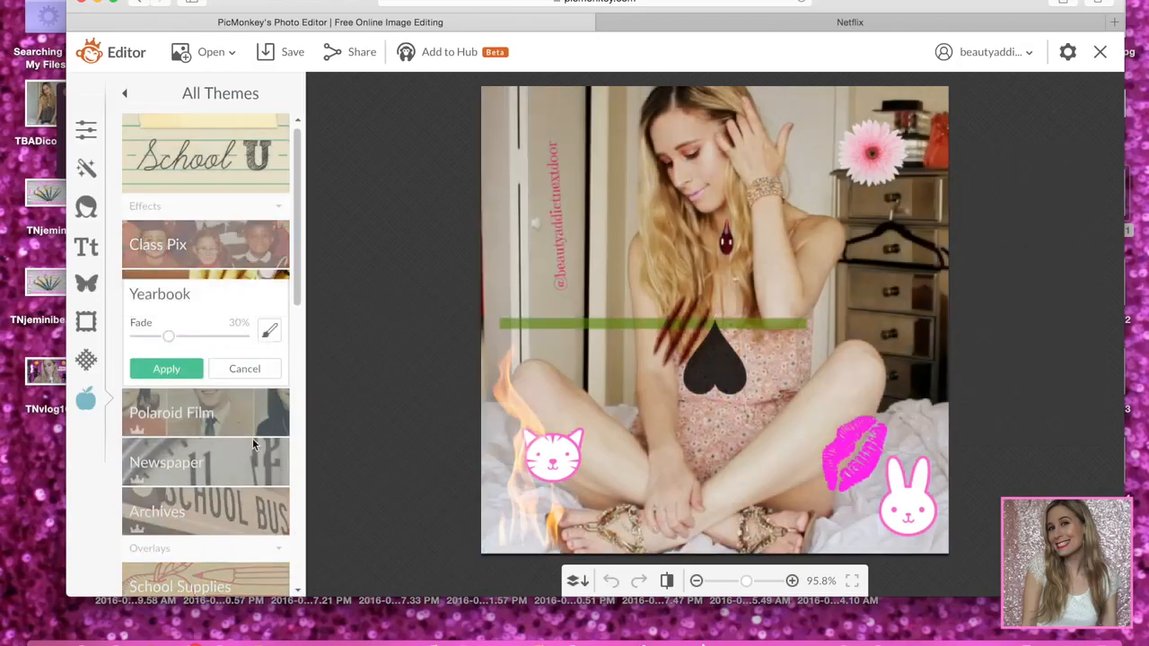
pyautogui.click(244, 368)
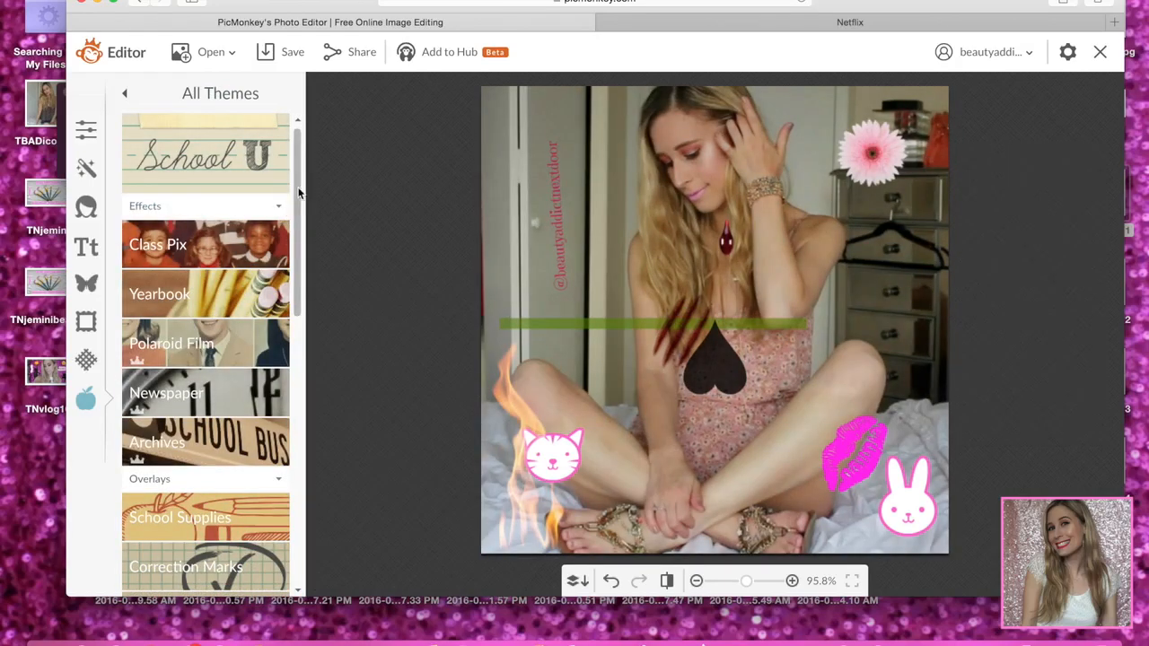
pyautogui.moveTo(298, 188); pyautogui.dragTo(297, 247)
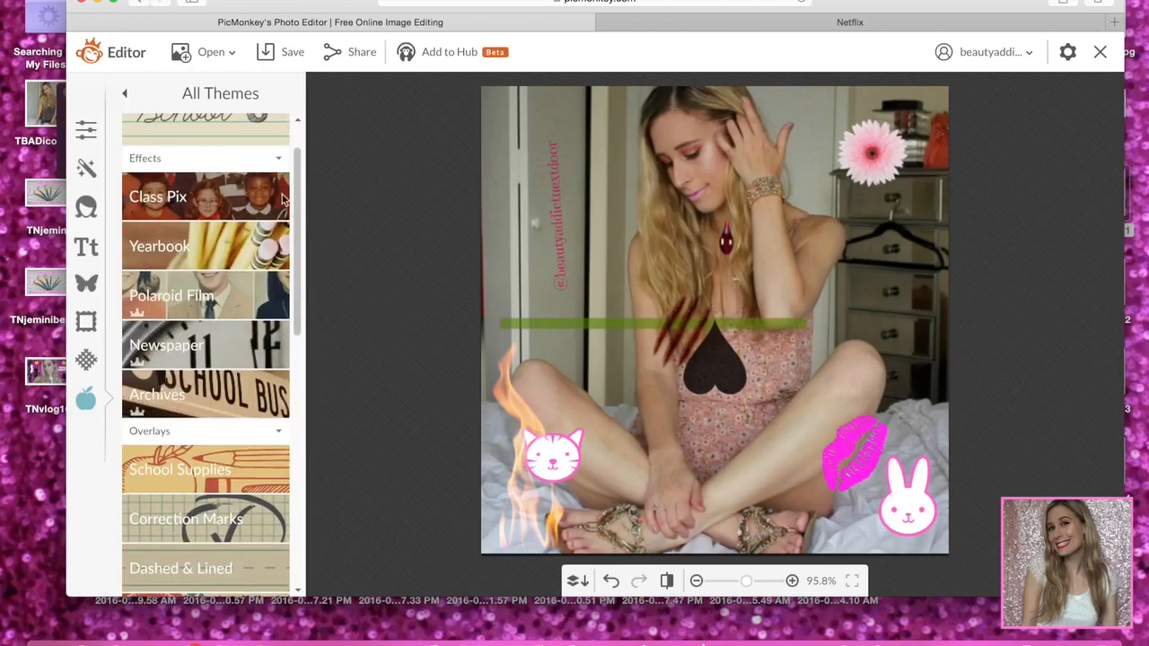
# Preview the Snowfall and Frost effects from the Winterland theme on the photo, discarding both.
pyautogui.click(207, 94)
pyautogui.moveTo(300, 257); pyautogui.dragTo(302, 384)
pyautogui.scroll(-3, 150, 307)
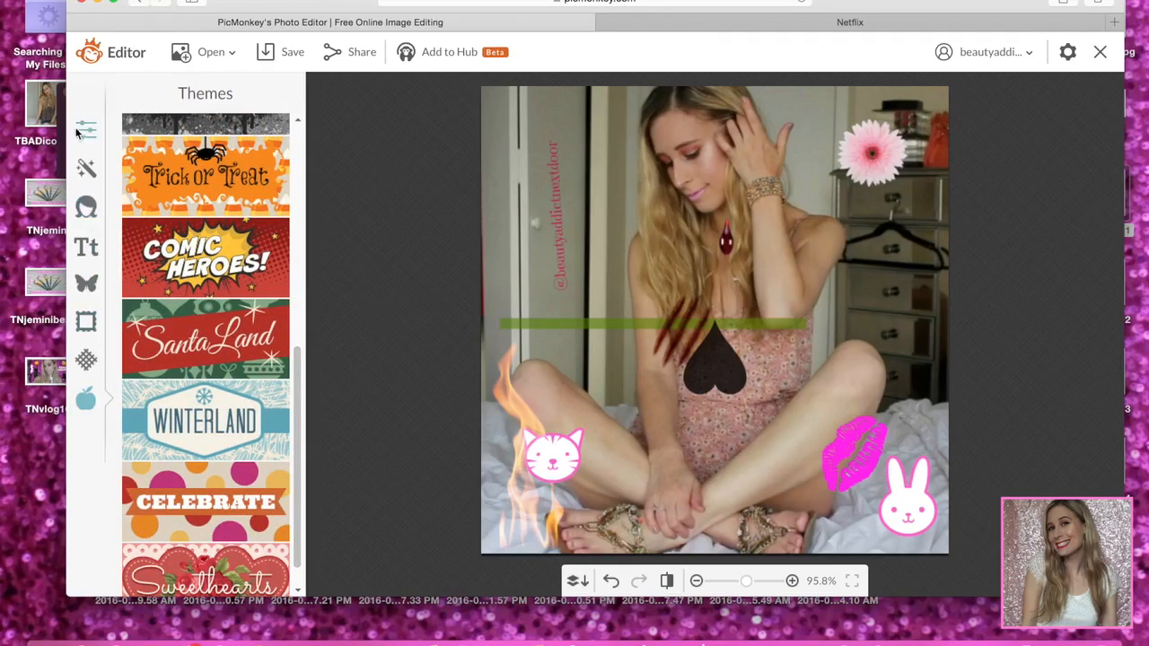
pyautogui.click(206, 420)
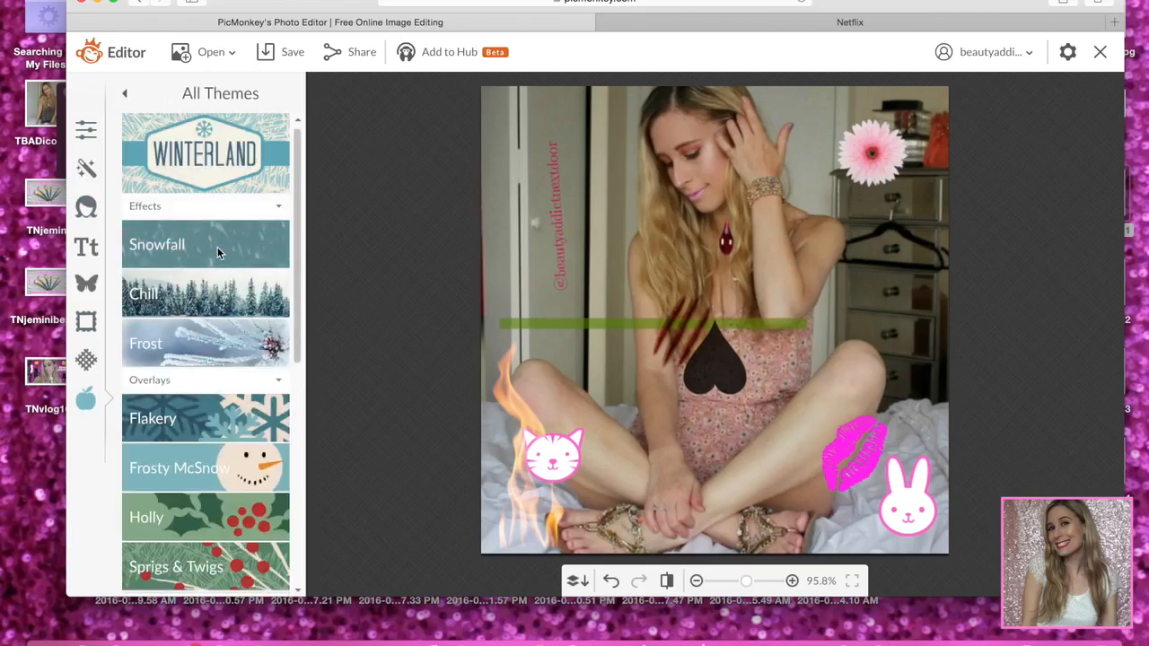
pyautogui.click(217, 253)
pyautogui.click(240, 357)
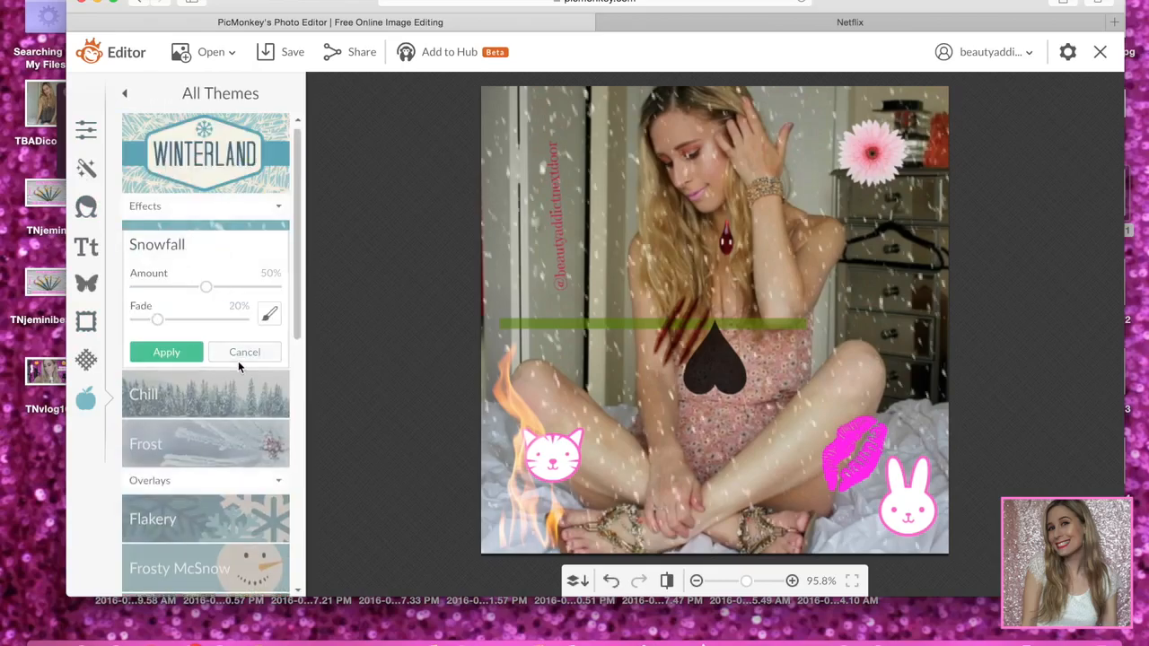
pyautogui.click(199, 335)
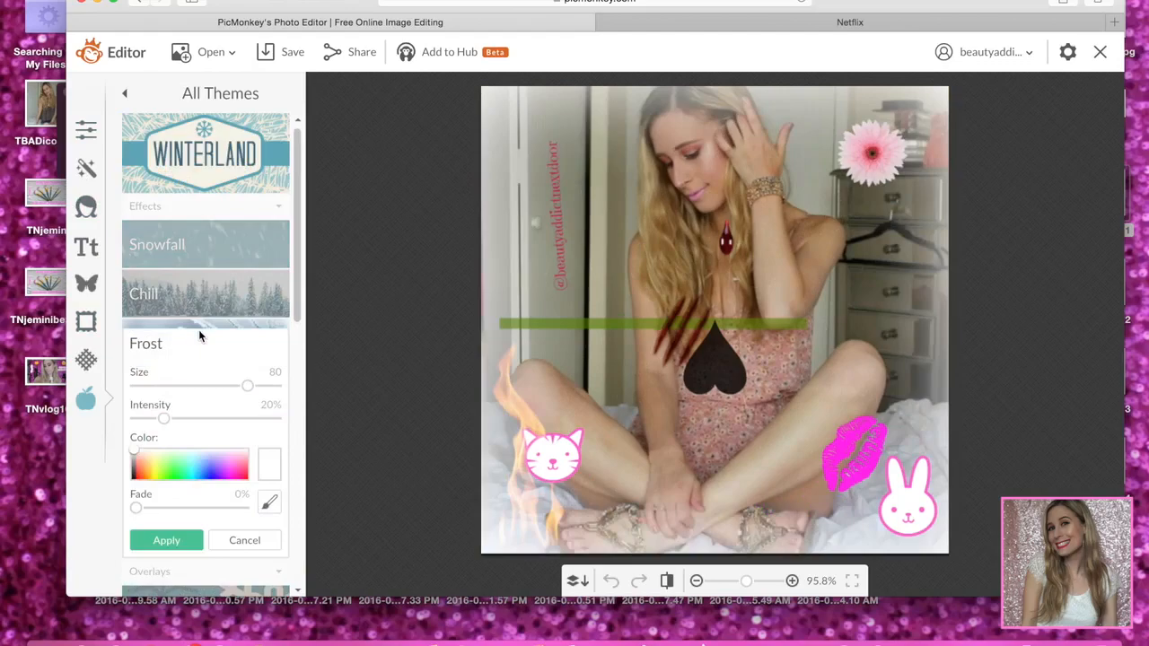
pyautogui.click(242, 541)
# Add the snowman with a scarf and the striped blue necktie from the Frosty McSnow overlays to the photo.
pyautogui.click(215, 464)
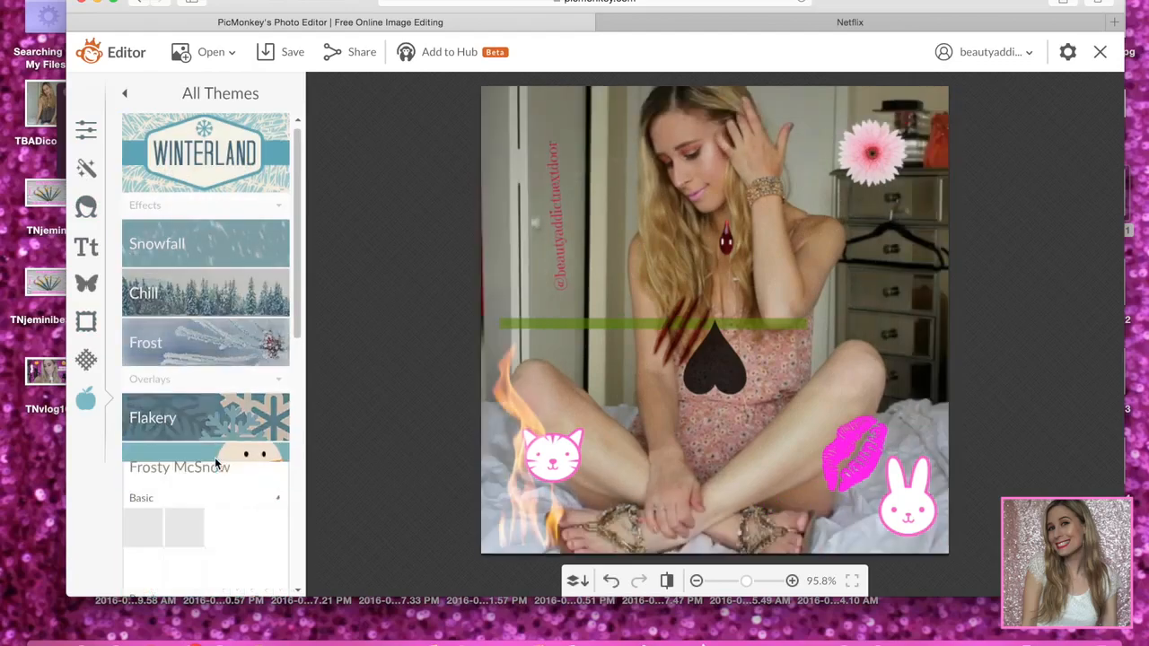
pyautogui.click(153, 401)
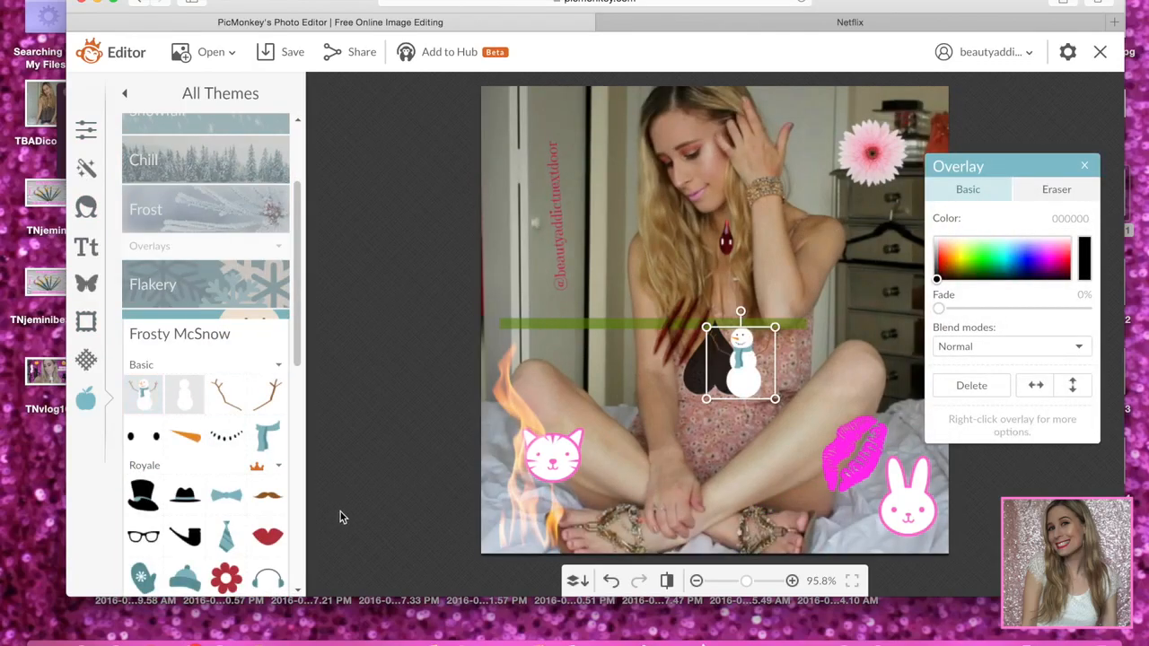
pyautogui.click(227, 537)
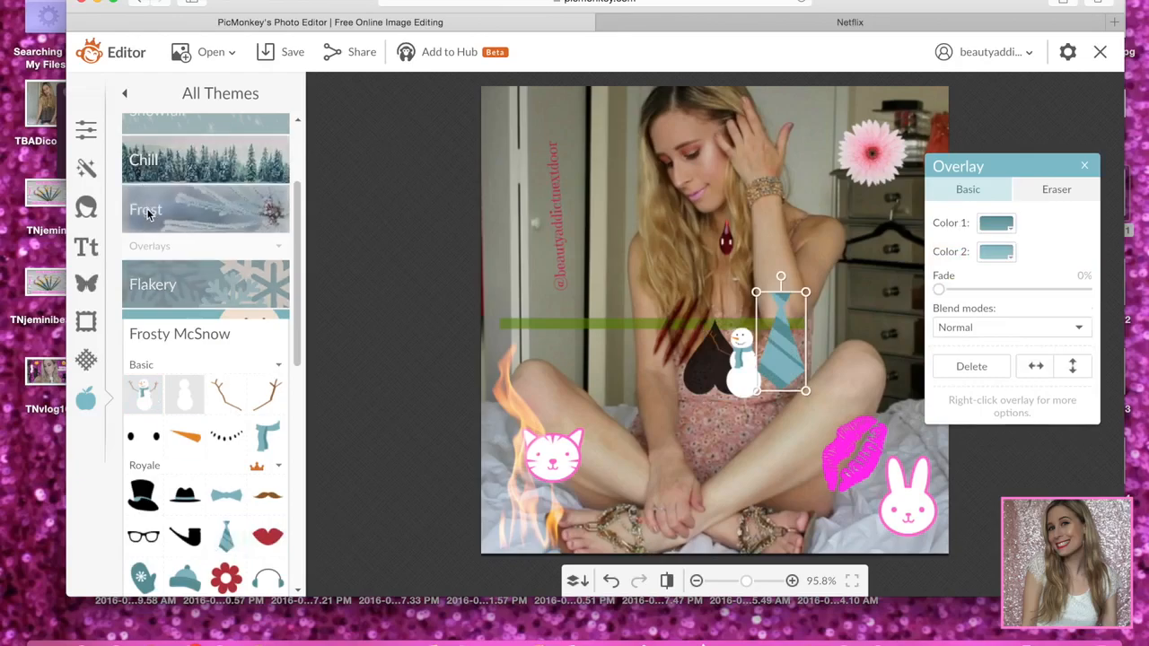
pyautogui.moveTo(298, 204); pyautogui.dragTo(298, 114)
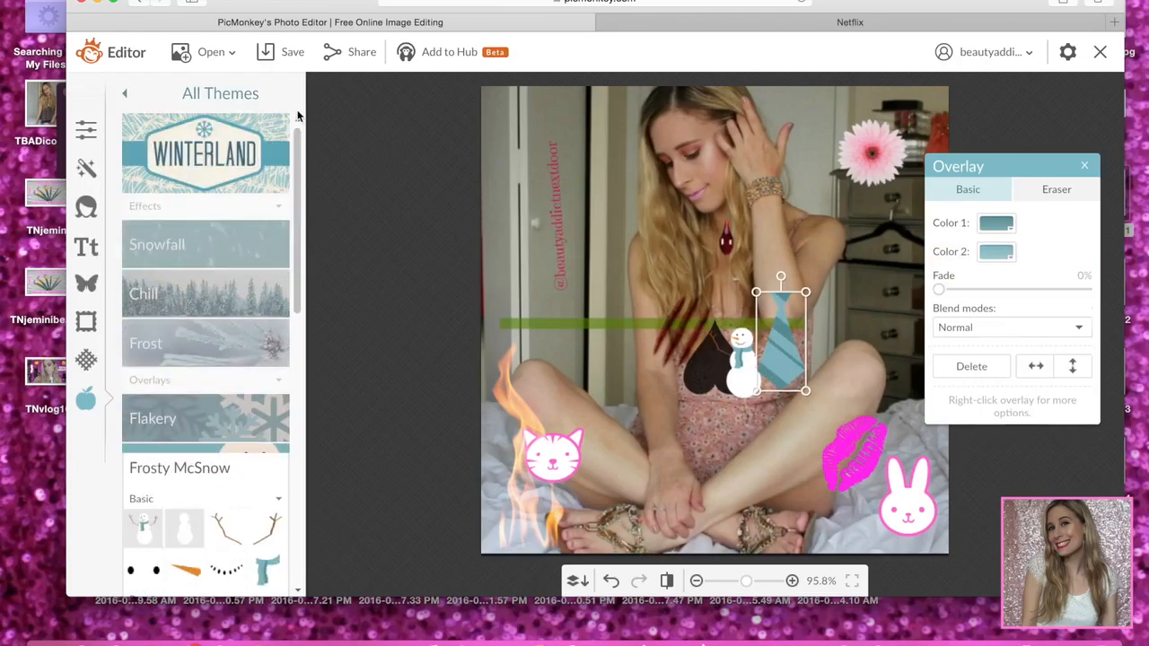
# Preview the Bokeh Shapes effect from the Celebrate theme on the photo and discard it.
pyautogui.click(234, 97)
pyautogui.moveTo(297, 197); pyautogui.dragTo(299, 422)
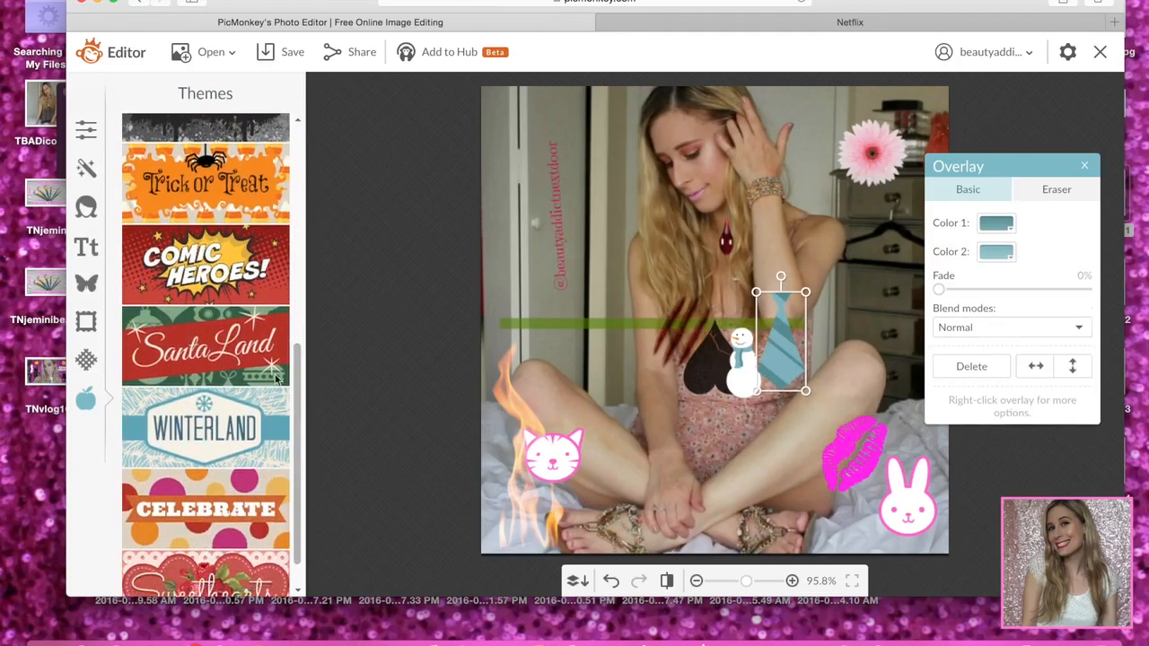
pyautogui.click(254, 511)
pyautogui.click(205, 258)
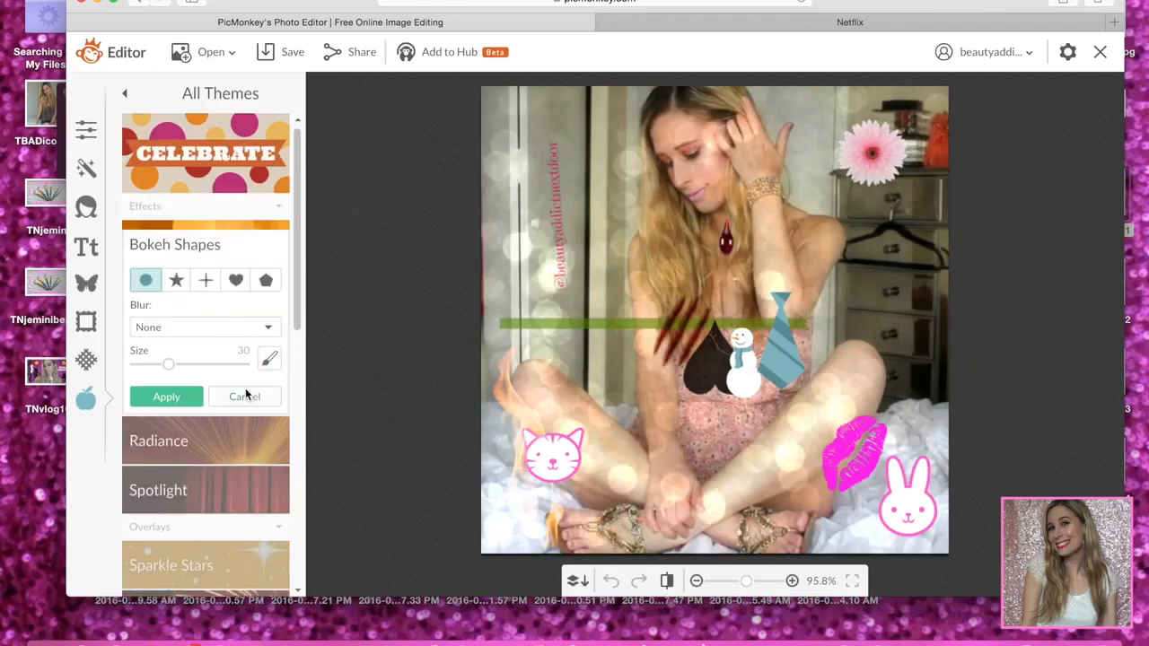
pyautogui.click(245, 396)
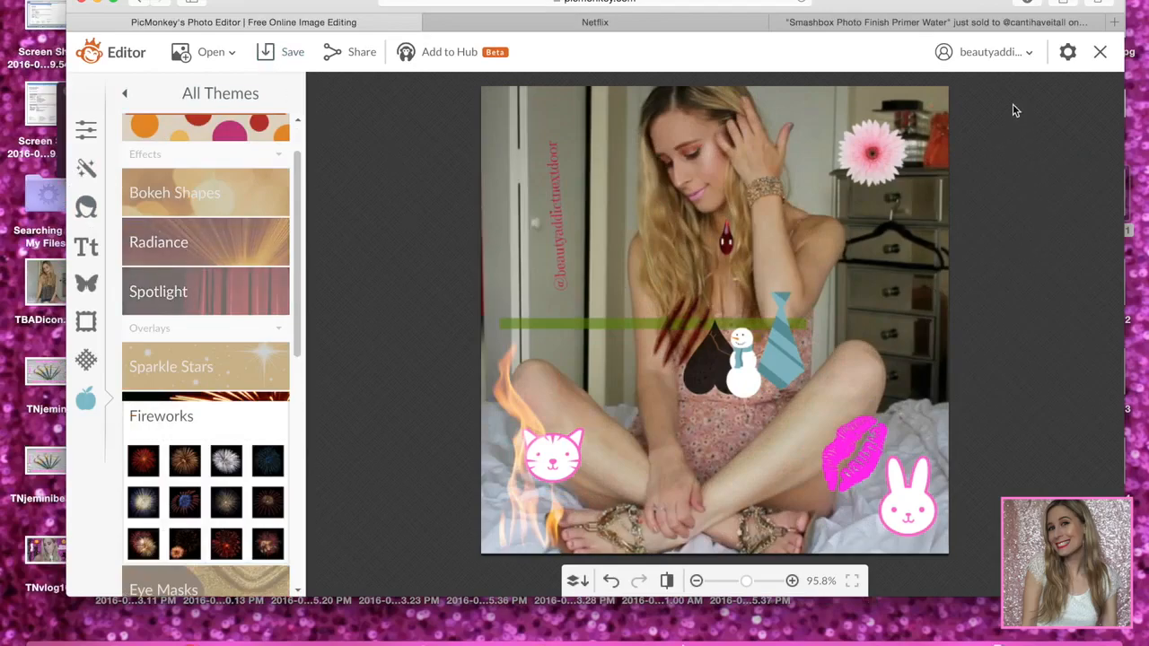
# Look at the account options and the editor's settings.
pyautogui.click(1029, 57)
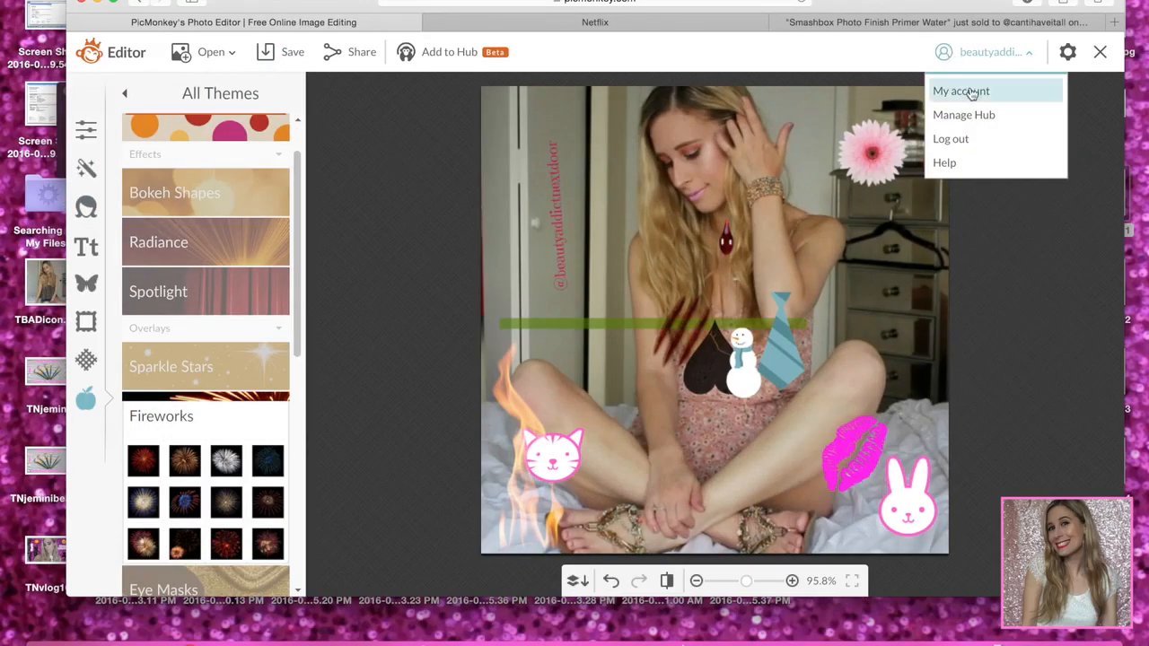
pyautogui.click(1068, 54)
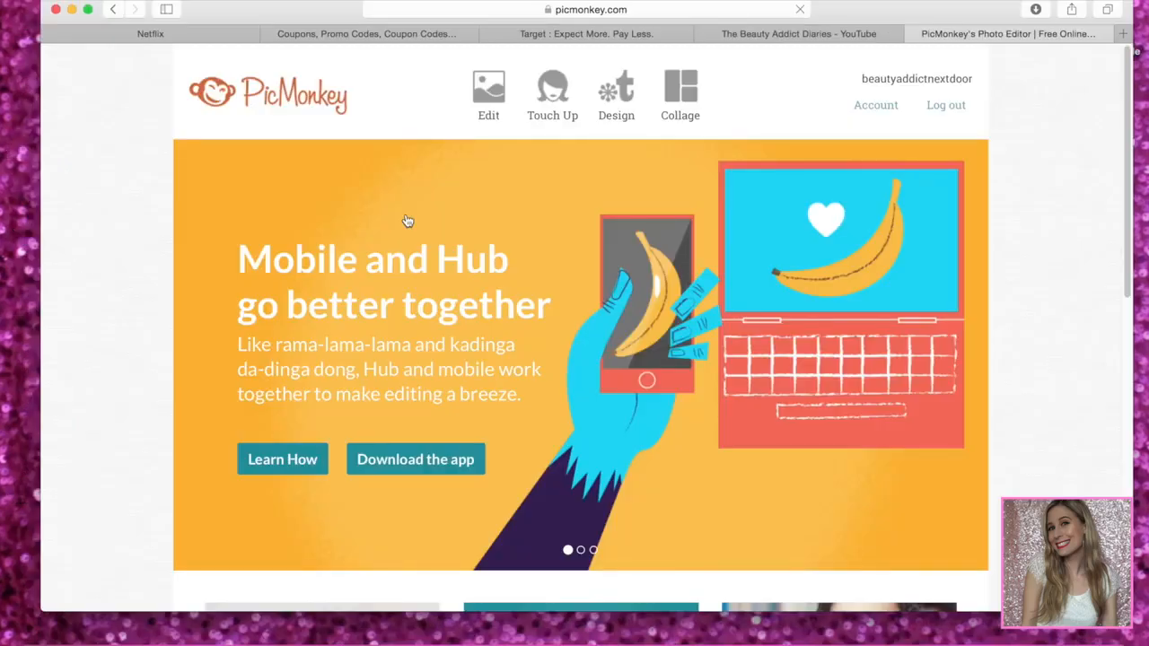
# Open BV1icon.jpg from the Desktop through the home page's Touch Up option, and view the Basic Edits tools.
pyautogui.click(490, 93)
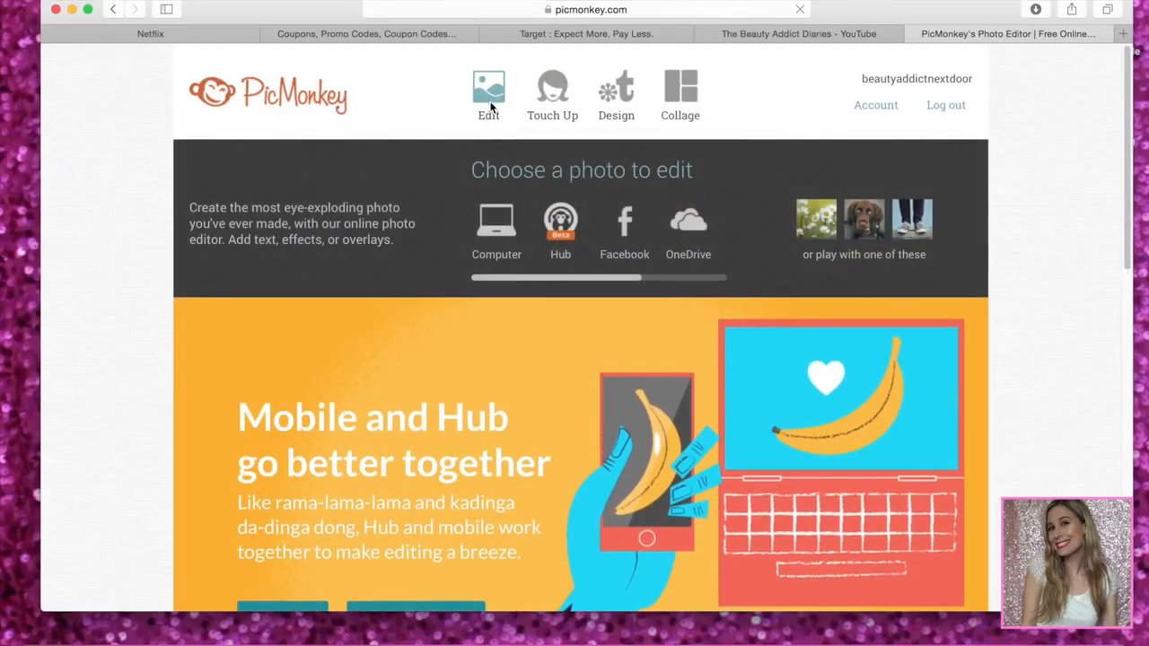
pyautogui.click(552, 90)
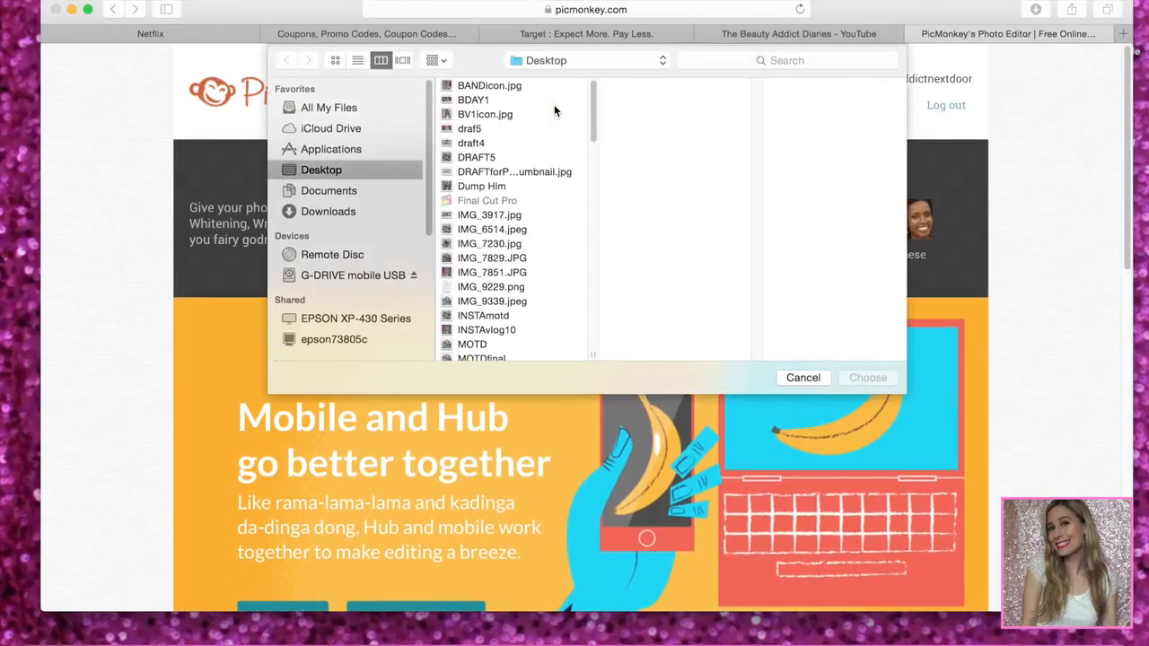
pyautogui.doubleClick(485, 115)
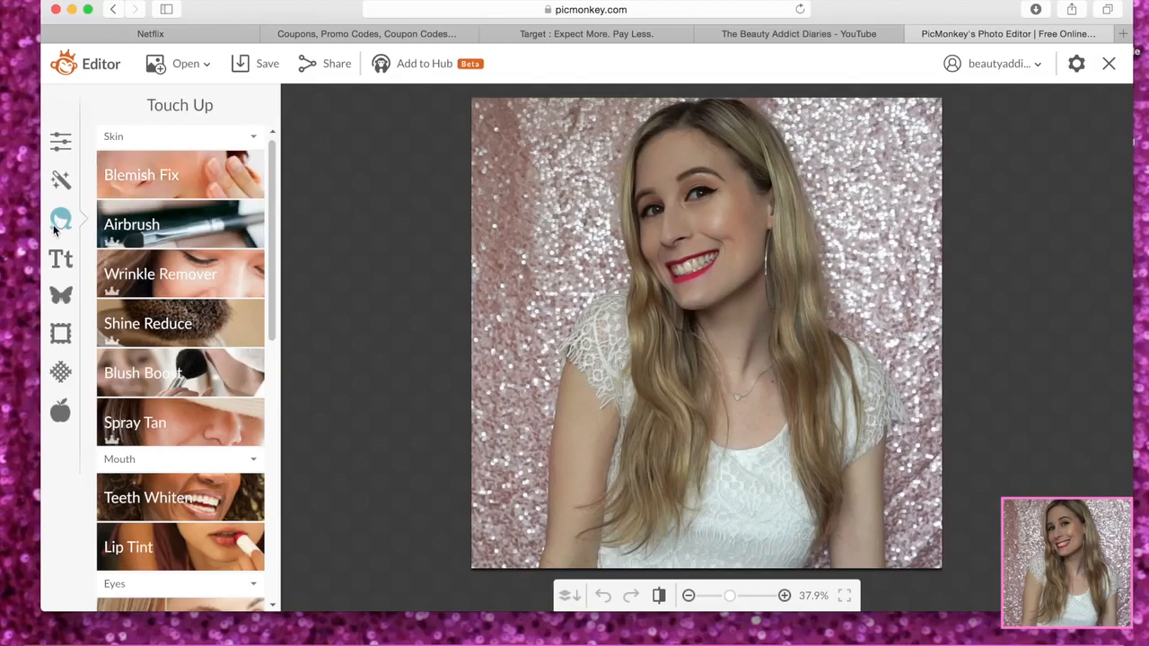
pyautogui.click(61, 141)
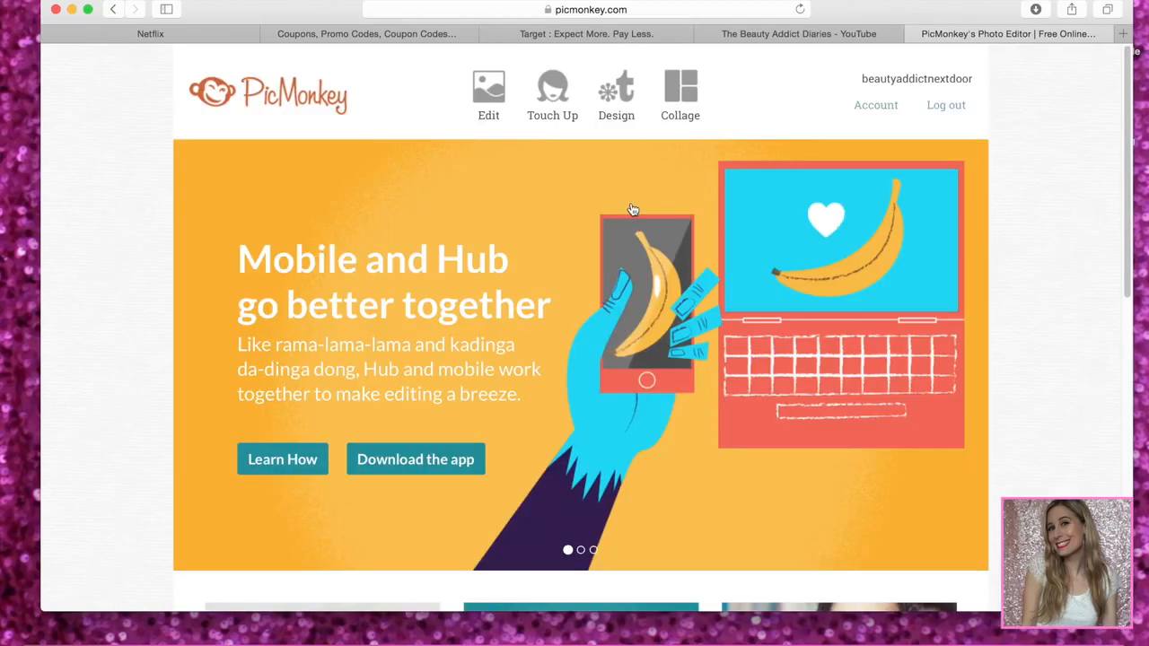
# Start a blank Design canvas, and toggle the Transparent canvas option on and off before cancelling the Canvas Color edit.
pyautogui.click(625, 101)
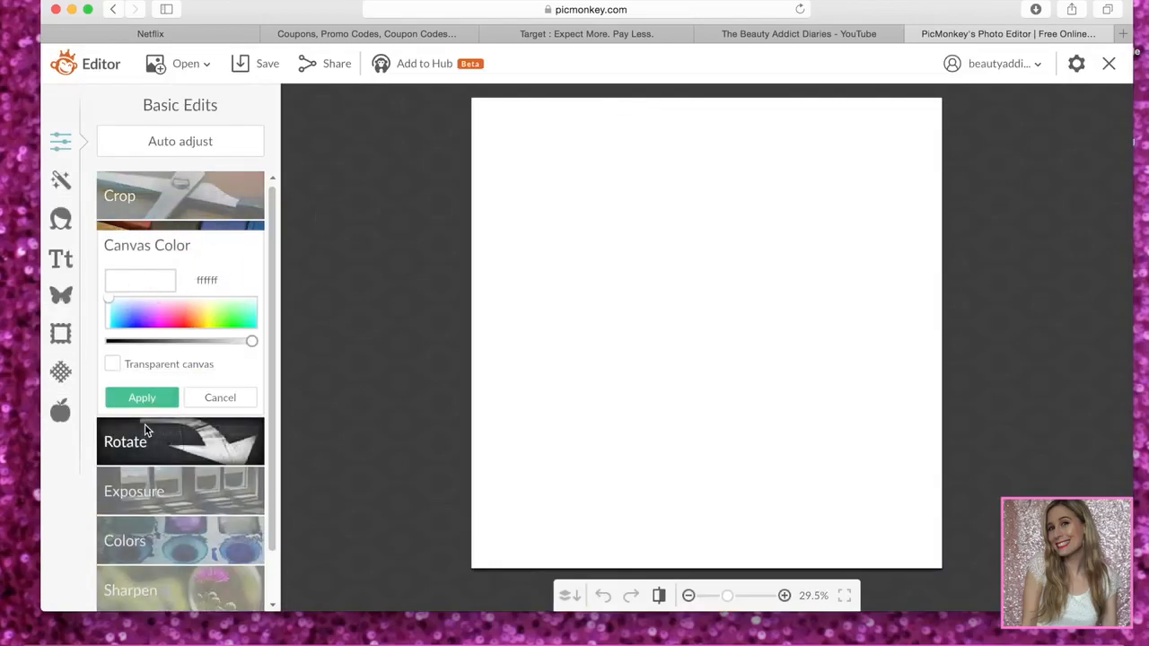
pyautogui.click(112, 365)
pyautogui.click(114, 365)
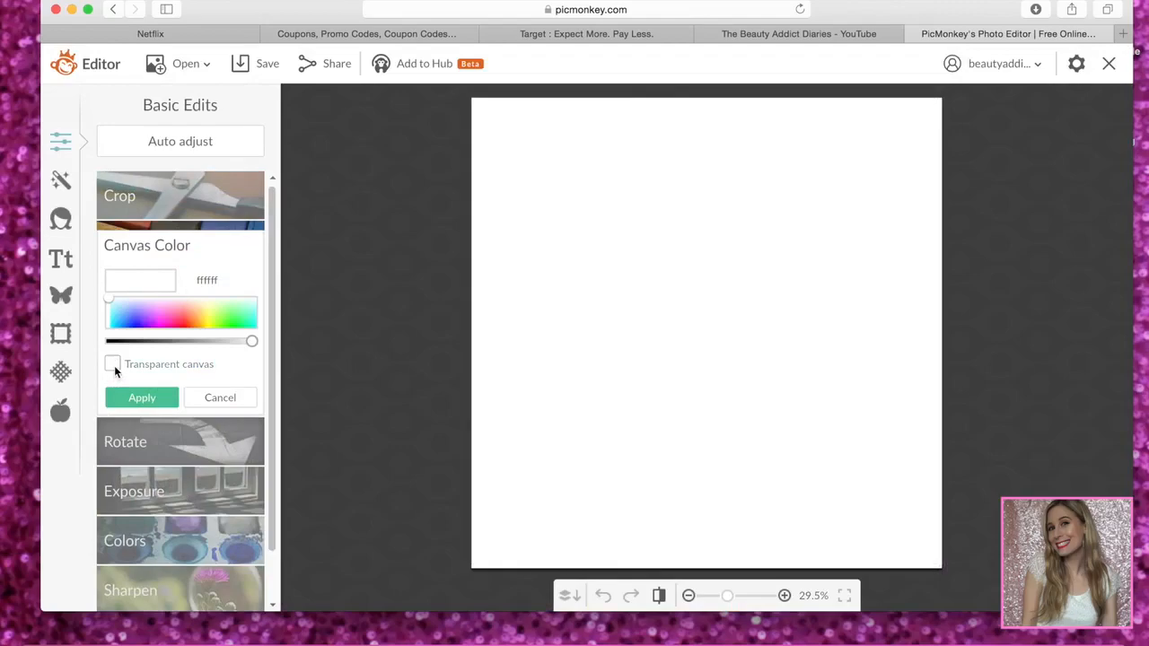
pyautogui.click(240, 401)
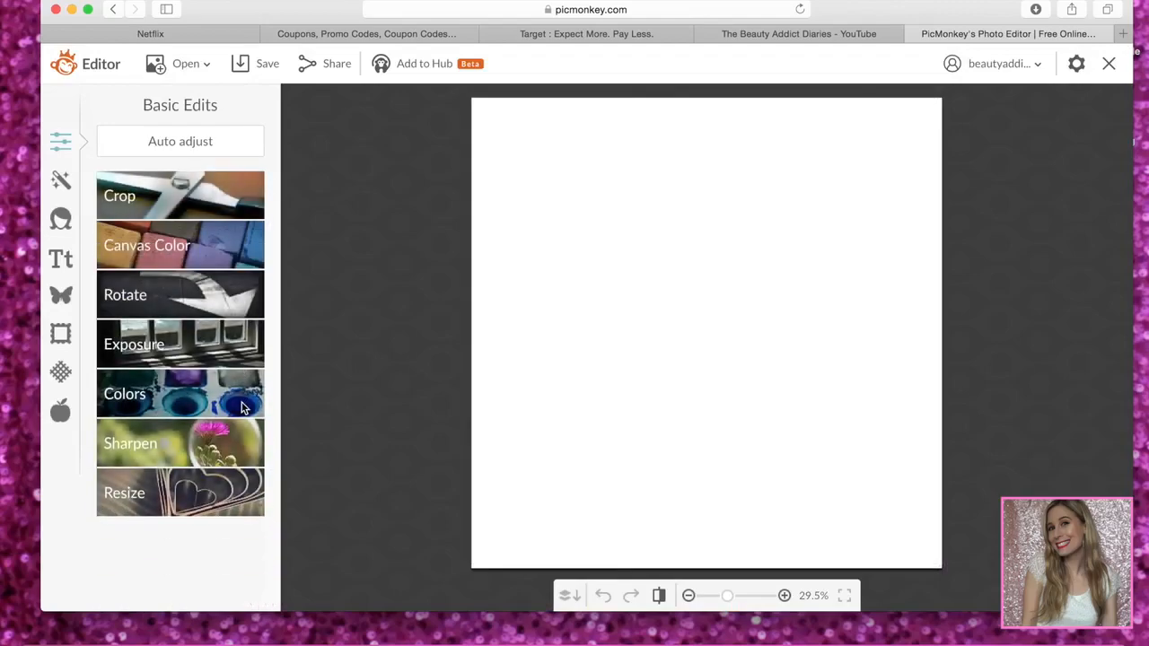
# Resize the blank canvas to 612 x 612, keeping its proportions.
pyautogui.click(187, 487)
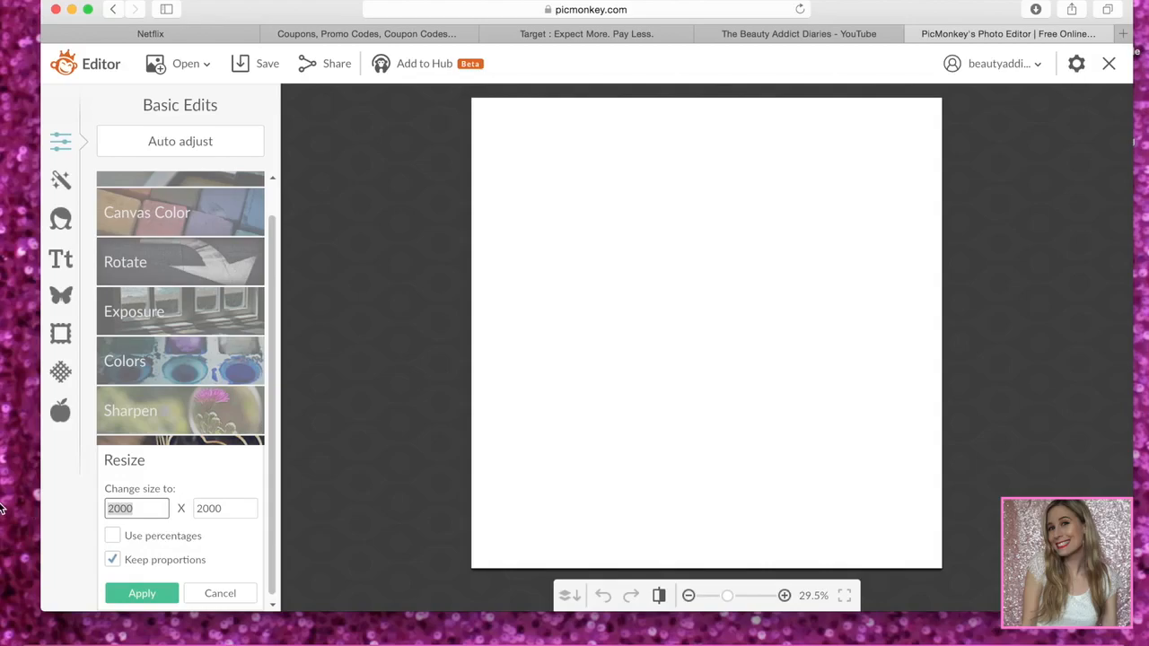
pyautogui.write('512')
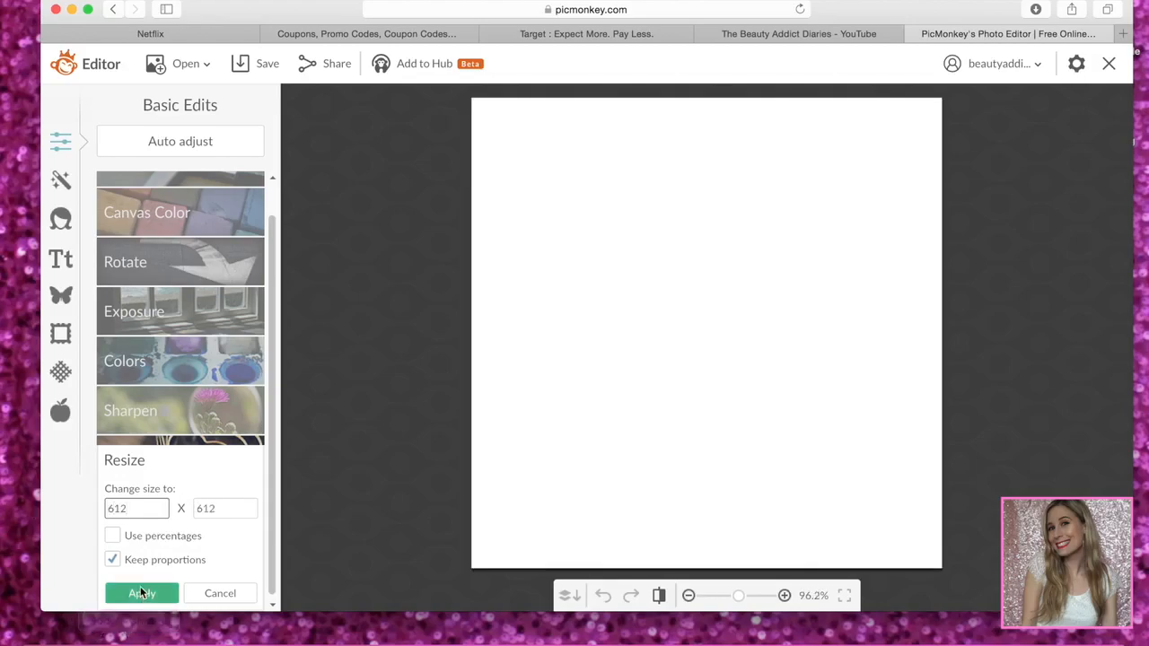
pyautogui.click(141, 591)
# Add the draft4 image from the Desktop to the canvas as a custom overlay.
pyautogui.click(75, 304)
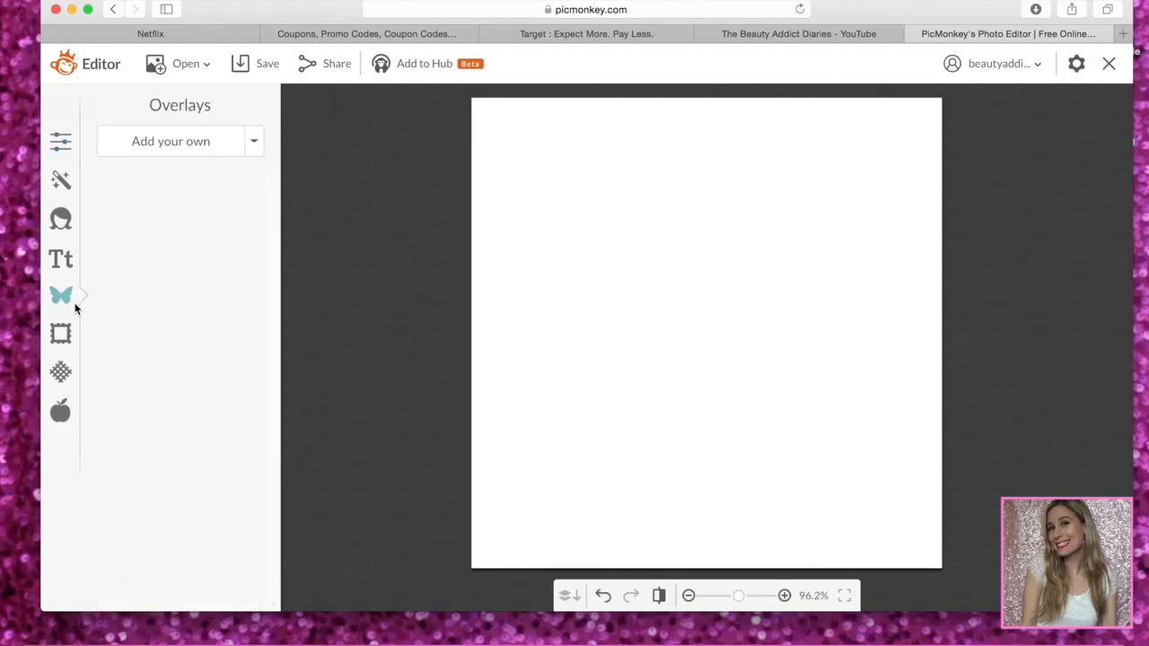
pyautogui.click(206, 144)
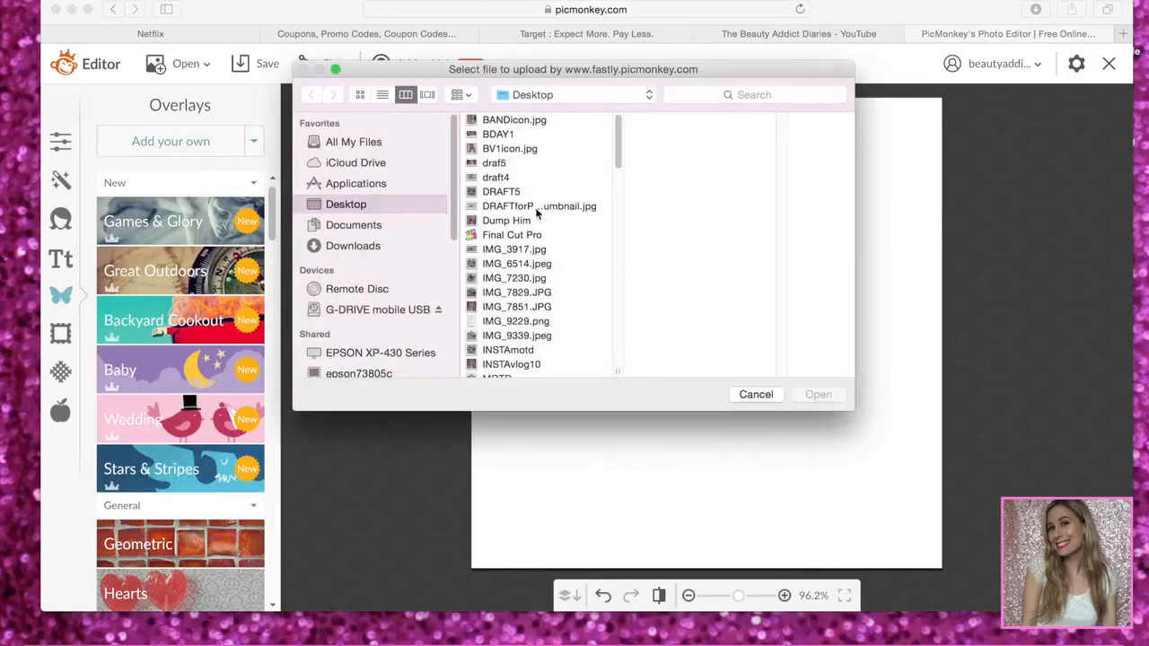
pyautogui.click(493, 178)
pyautogui.doubleClick(492, 178)
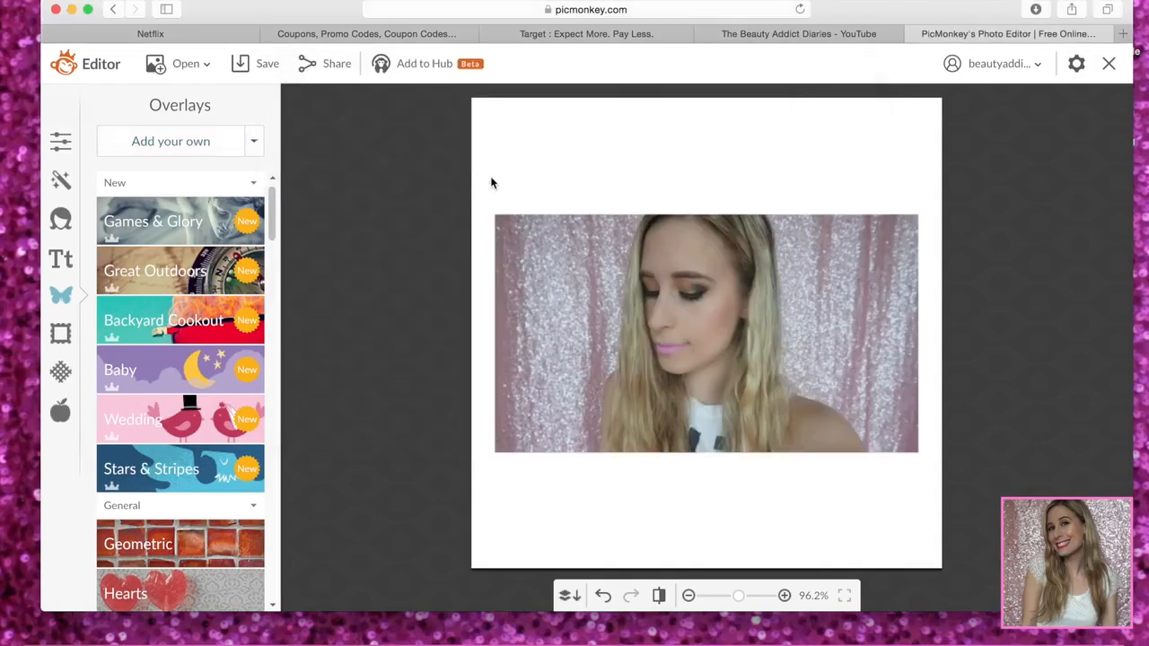
# Enlarge and reposition the photo overlay to cover the square canvas.
pyautogui.moveTo(491, 458); pyautogui.dragTo(184, 623)
pyautogui.moveTo(718, 357); pyautogui.dragTo(867, 239)
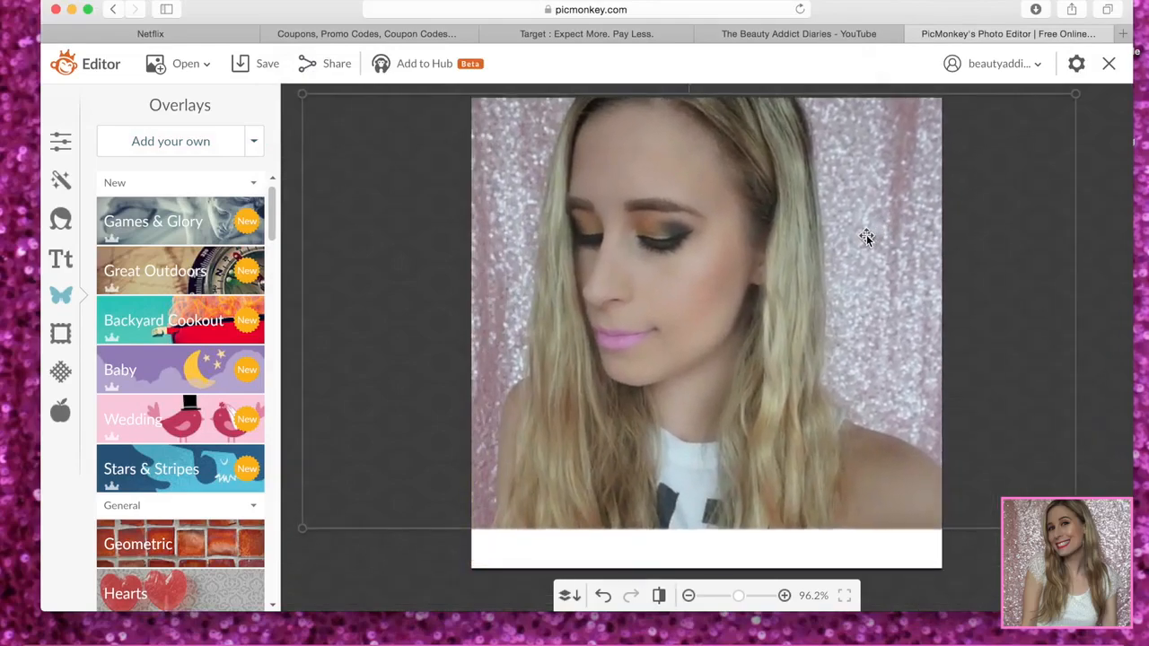
pyautogui.moveTo(436, 521); pyautogui.dragTo(362, 579)
pyautogui.click(229, 178)
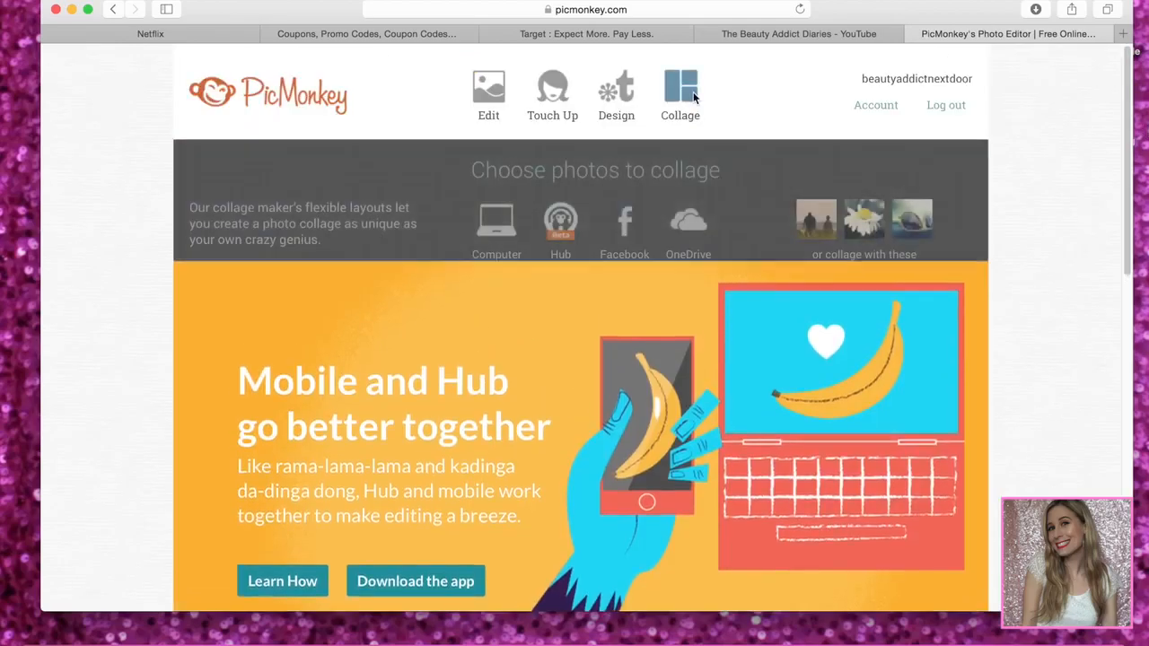
# Start a collage with the sample images, and try the two-, four- and five-cell Ducks in a Row layouts.
pyautogui.click(693, 98)
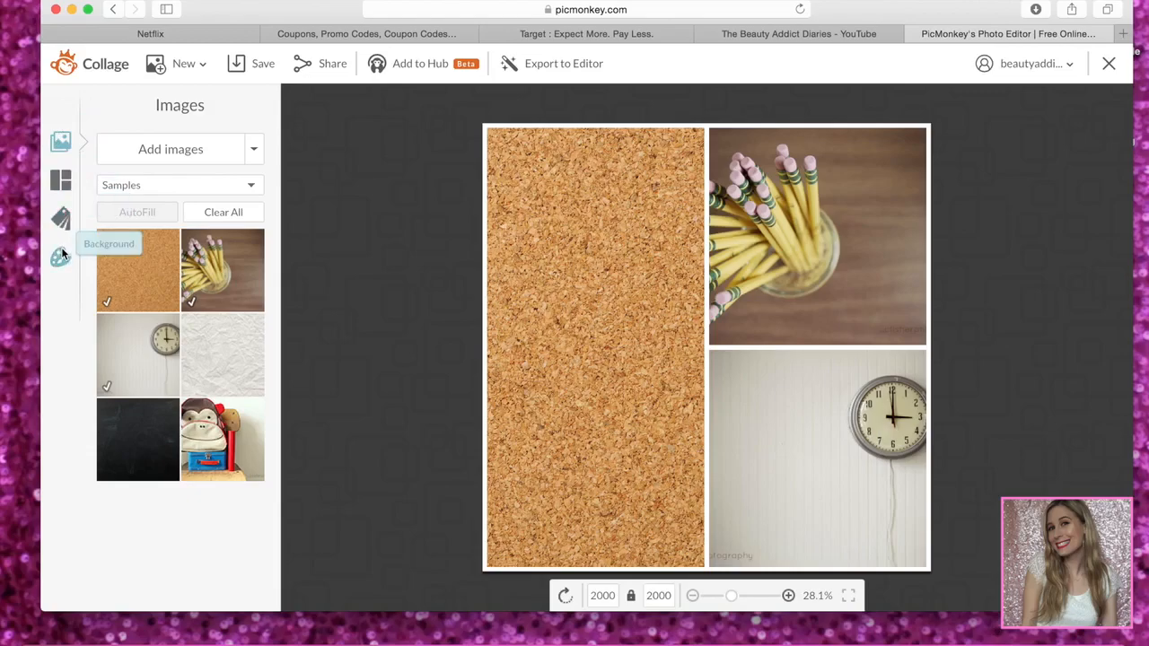
pyautogui.click(60, 180)
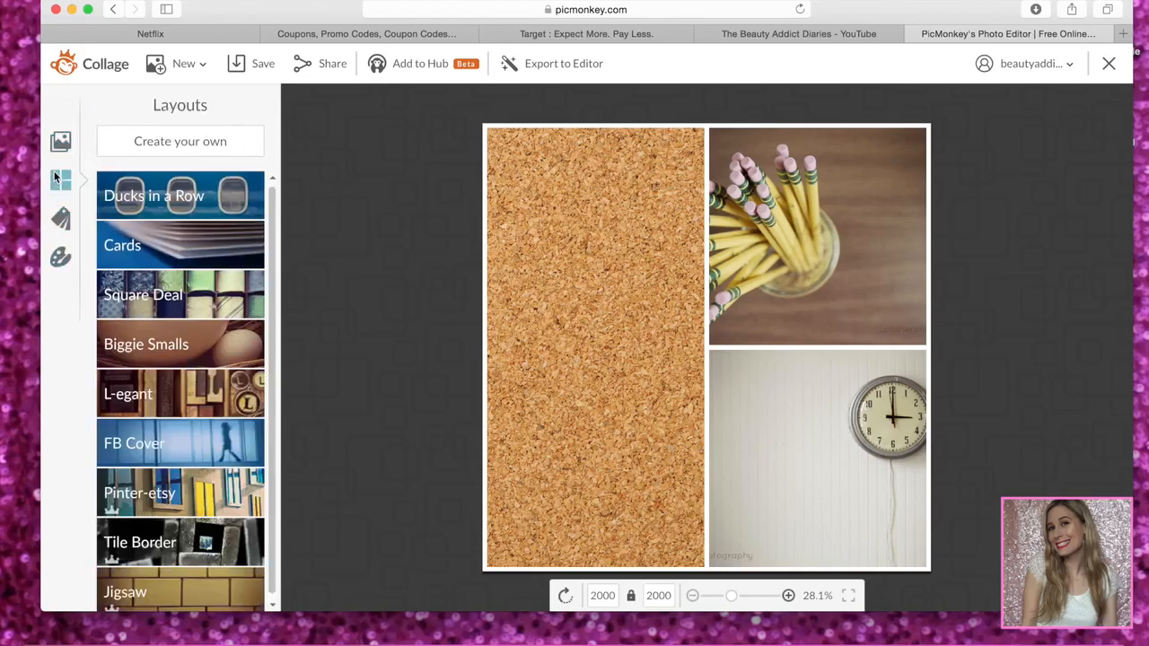
pyautogui.click(161, 196)
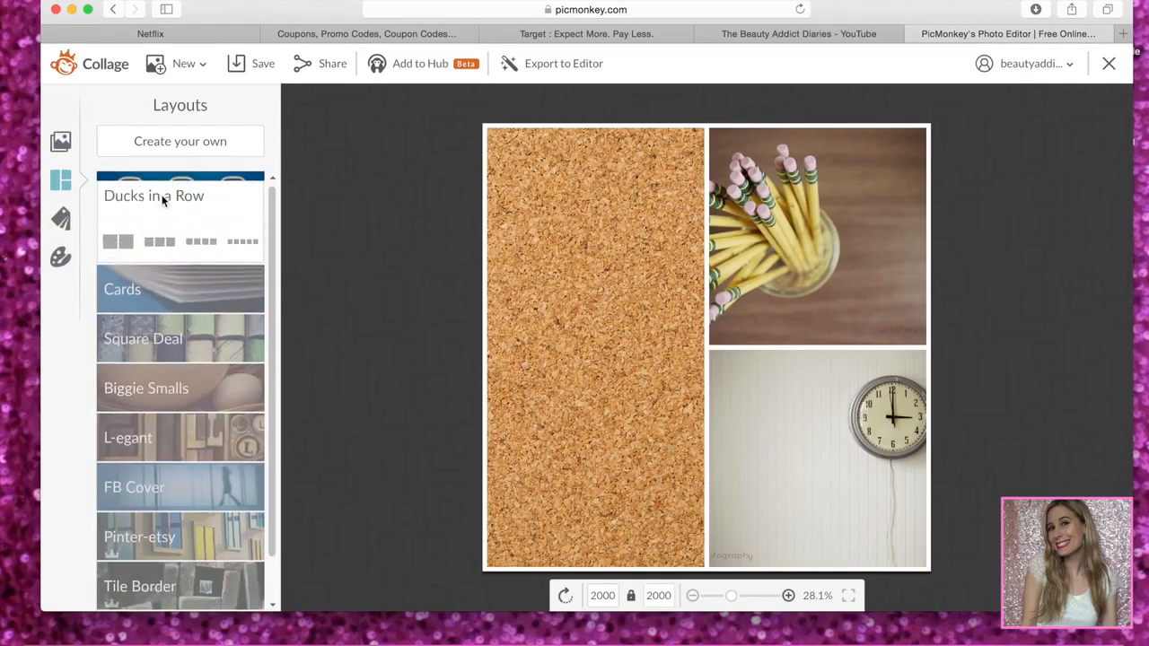
pyautogui.click(131, 239)
pyautogui.click(201, 241)
pyautogui.click(243, 242)
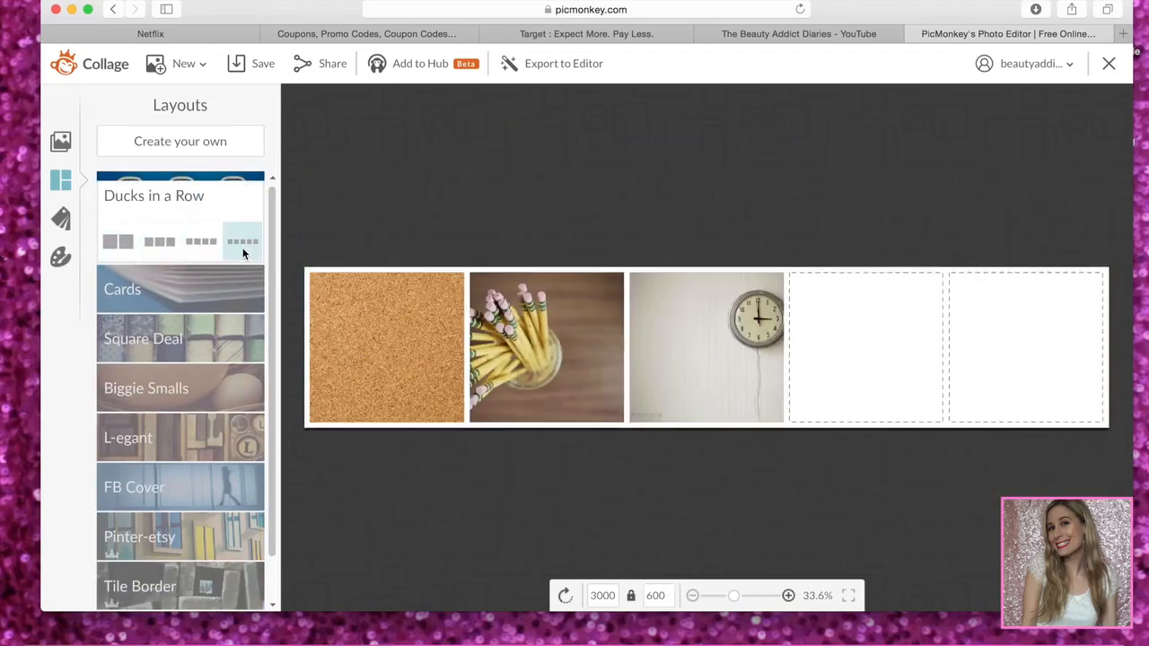
# Try all four L-egant layouts on the collage.
pyautogui.click(170, 437)
pyautogui.click(158, 438)
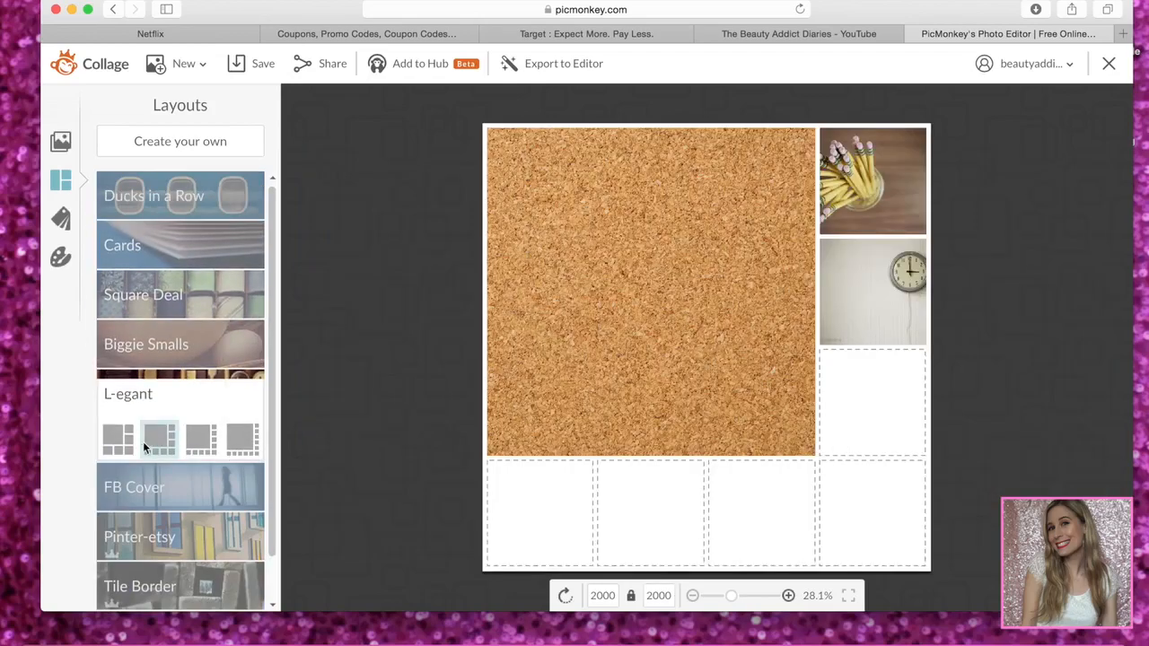
pyautogui.click(116, 444)
pyautogui.click(199, 444)
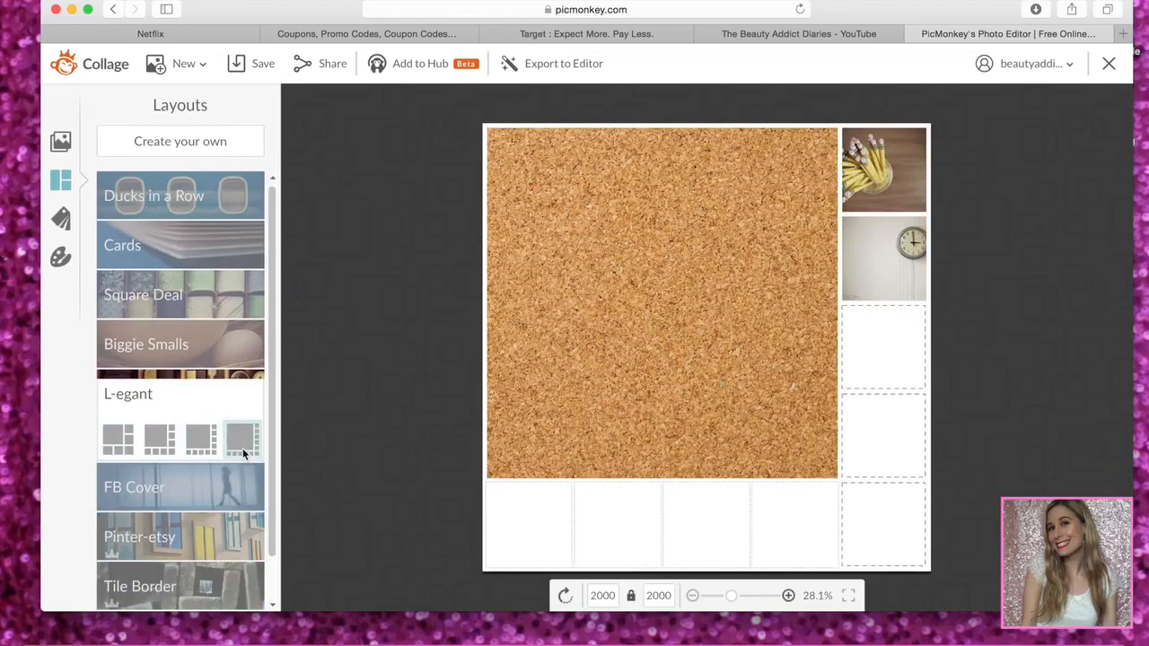
pyautogui.click(242, 441)
# View the Pinter-etsy layouts, and apply the second Tile Border layout to the collage.
pyautogui.click(199, 508)
pyautogui.click(197, 538)
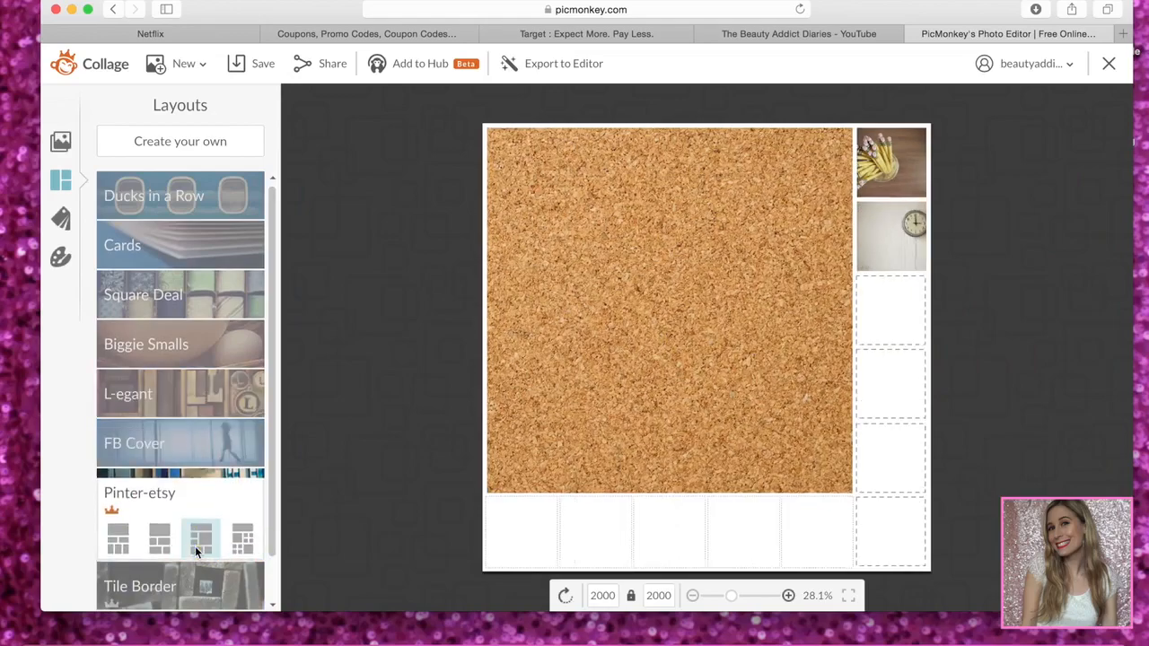
pyautogui.click(189, 598)
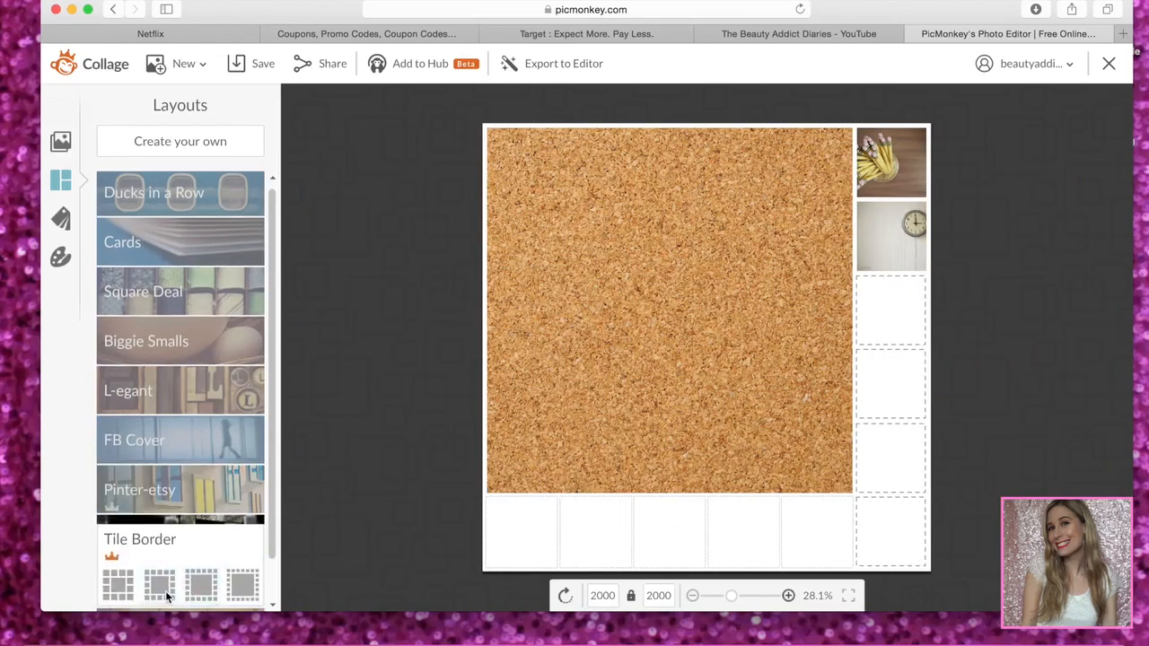
pyautogui.click(160, 587)
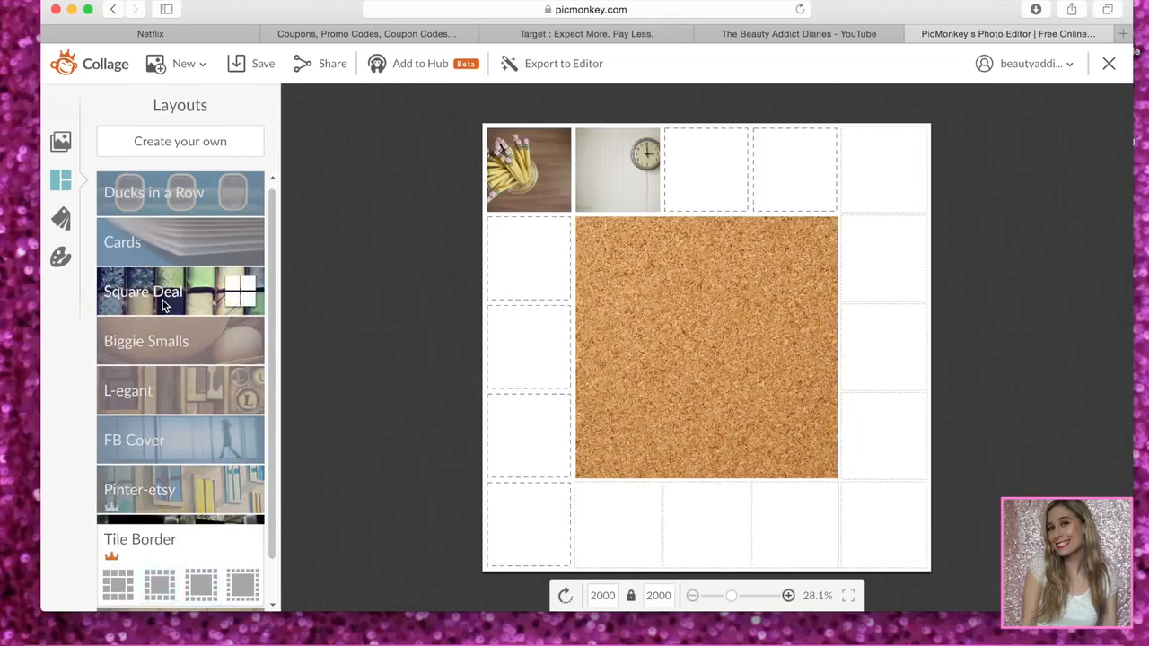
# View the Cards layouts, and apply the three-cell Ducks in a Row layout to the collage.
pyautogui.click(135, 292)
pyautogui.click(163, 252)
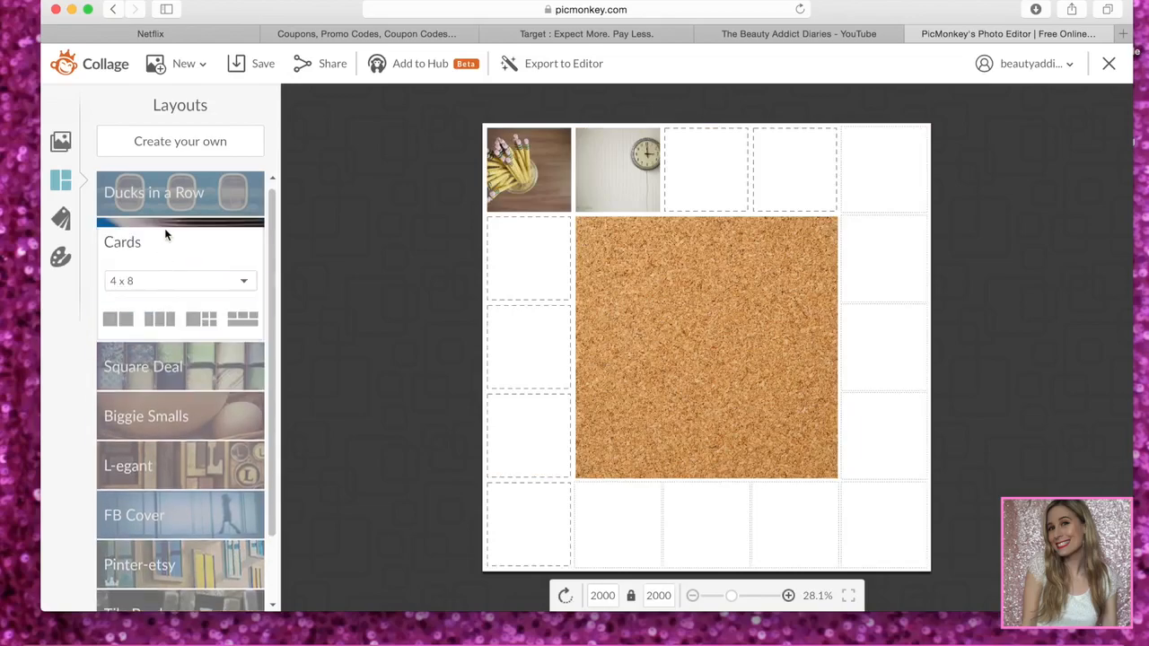
pyautogui.click(164, 224)
pyautogui.click(159, 241)
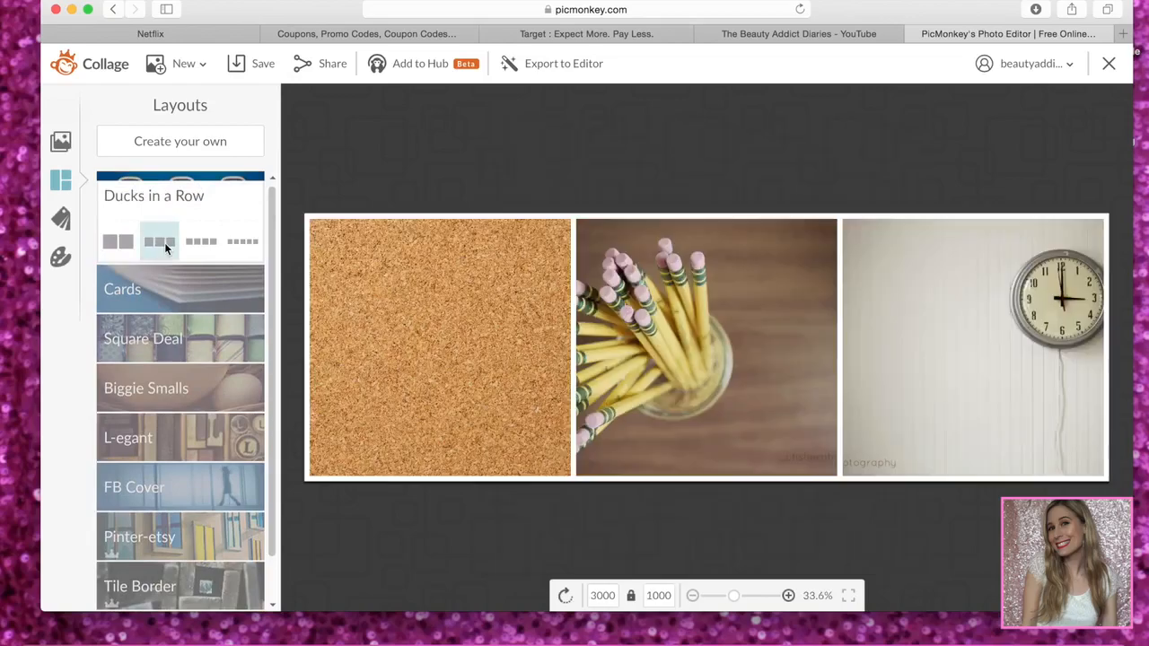
# Look through the L-egant, Square Deal and Cards layout sets.
pyautogui.click(170, 462)
pyautogui.click(164, 386)
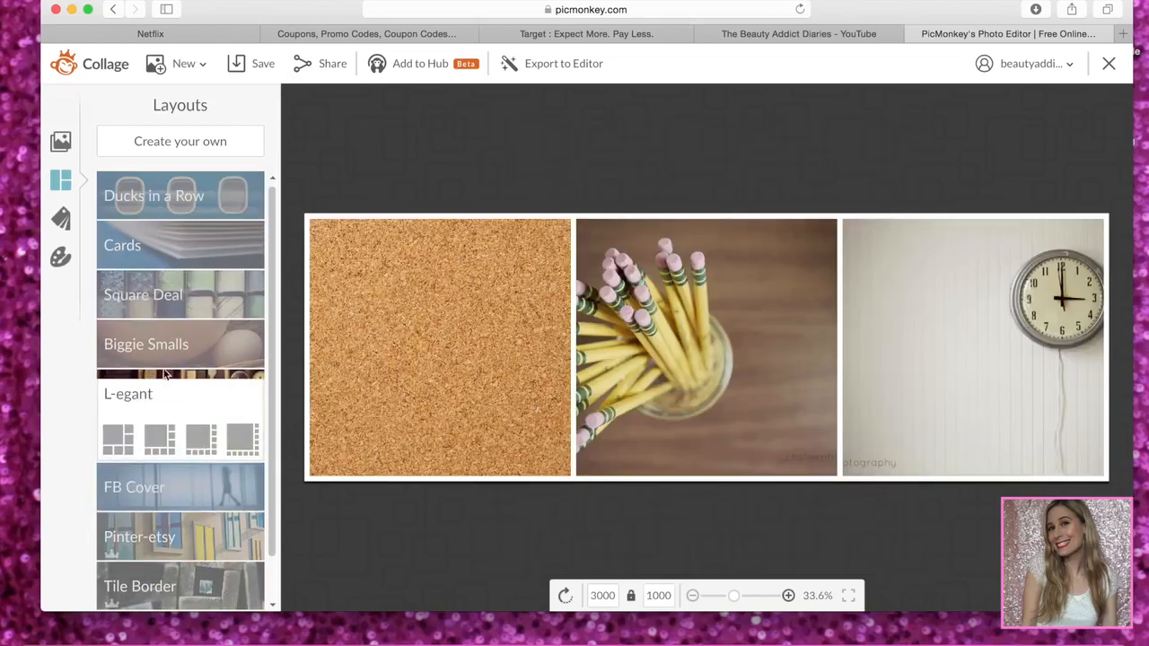
pyautogui.click(158, 323)
pyautogui.click(157, 302)
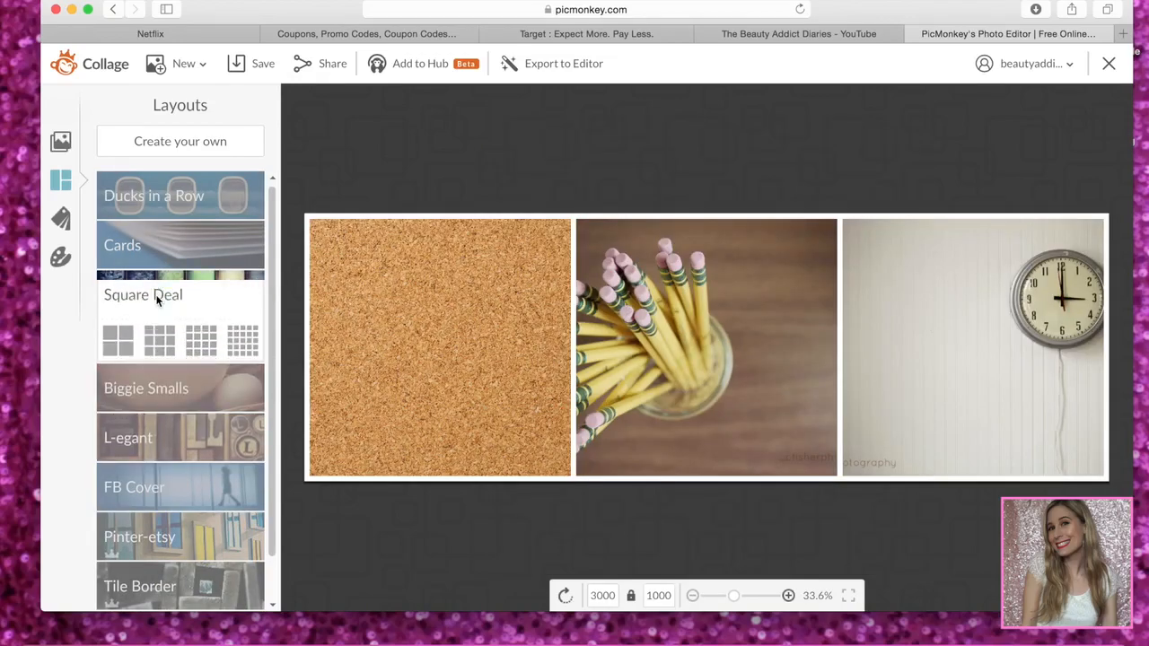
pyautogui.click(160, 262)
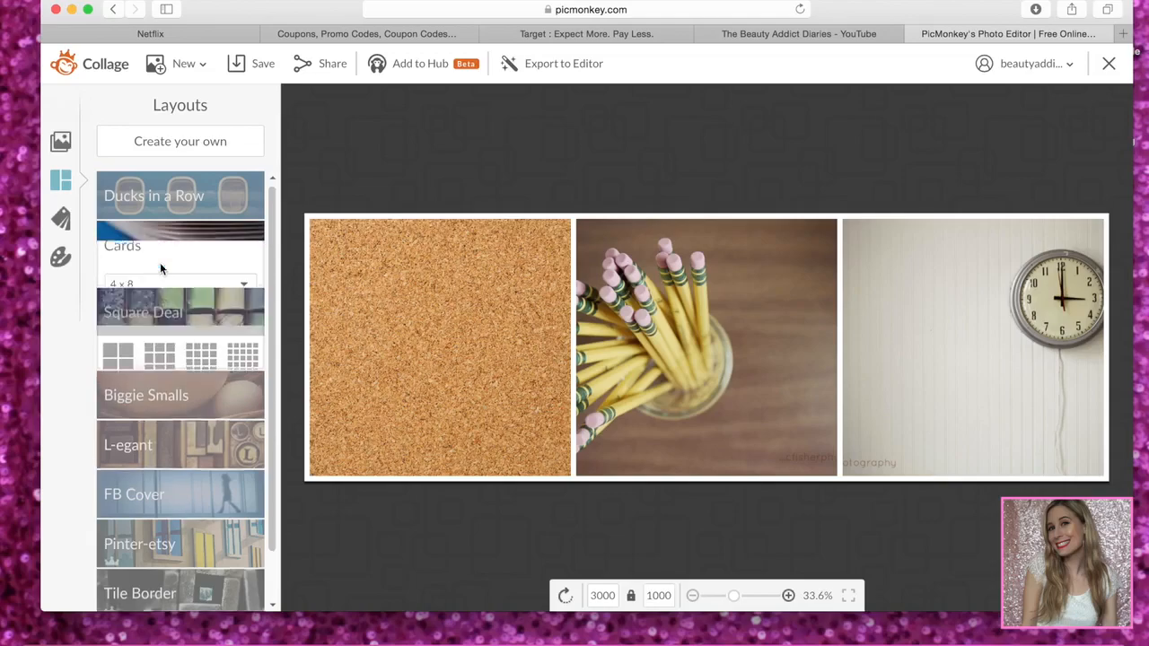
pyautogui.click(177, 218)
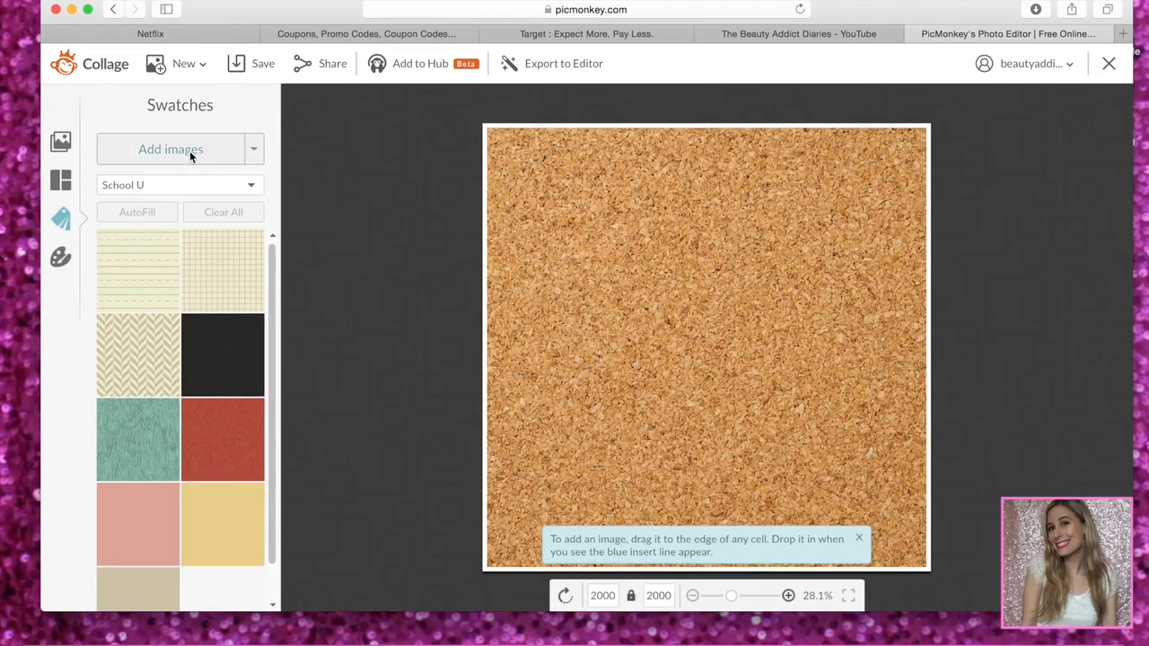
# Upload IMG_3917.jpg from the Desktop as an own swatch and fill the collage cell with it.
pyautogui.click(189, 150)
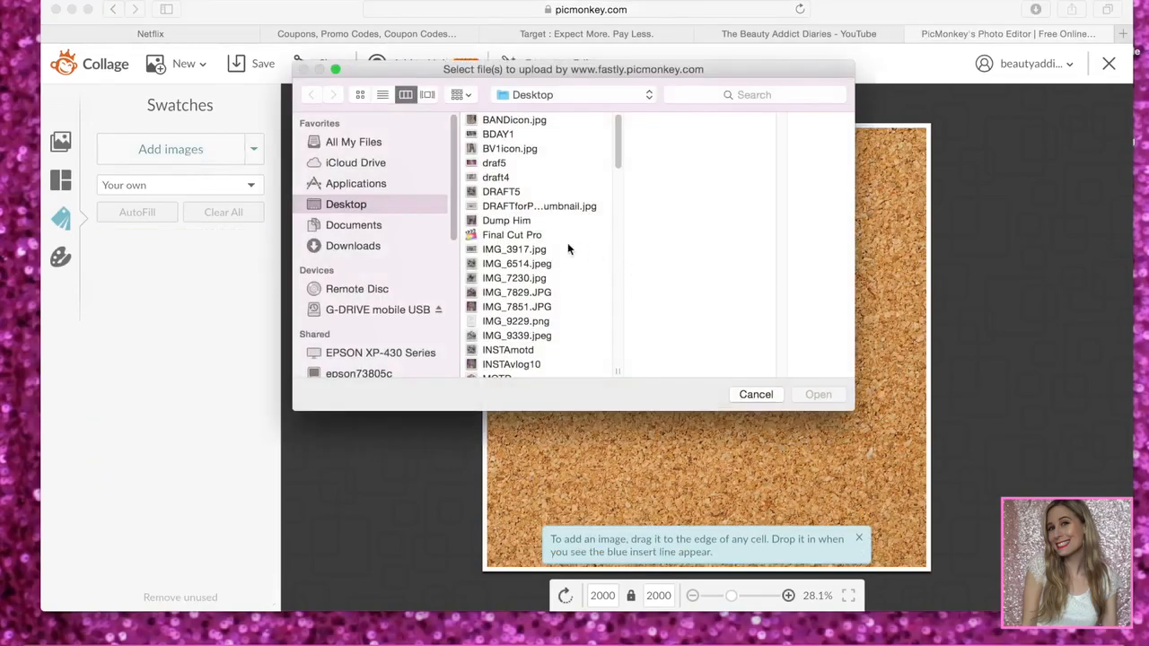
pyautogui.click(517, 252)
pyautogui.doubleClick(516, 253)
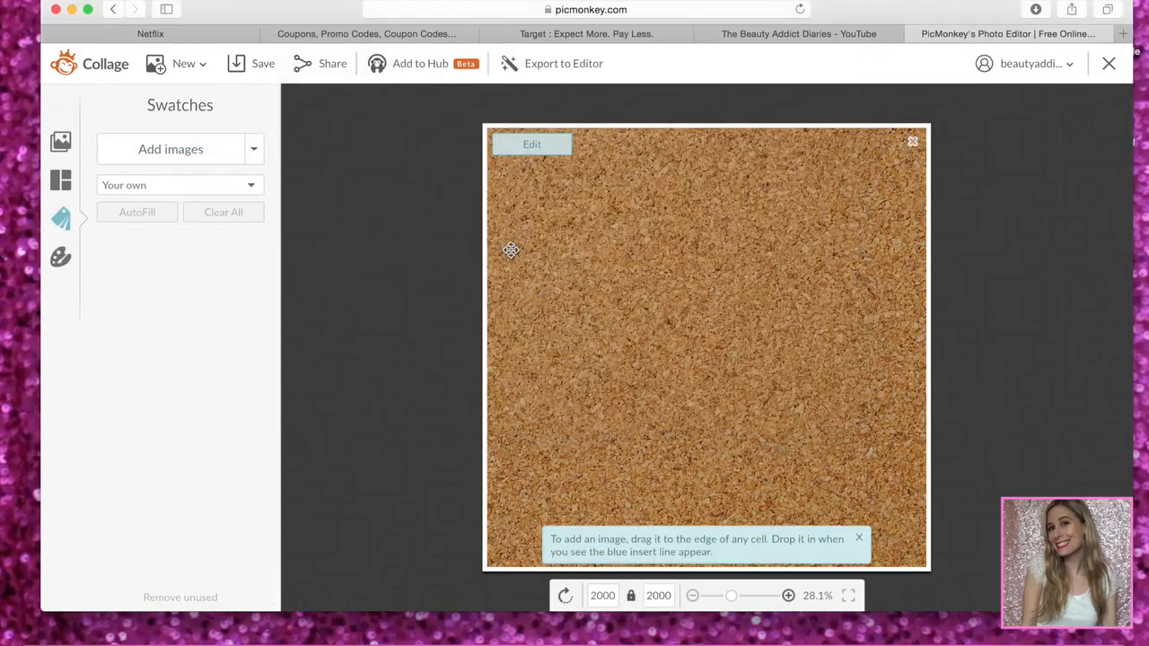
pyautogui.moveTo(133, 298); pyautogui.dragTo(587, 253)
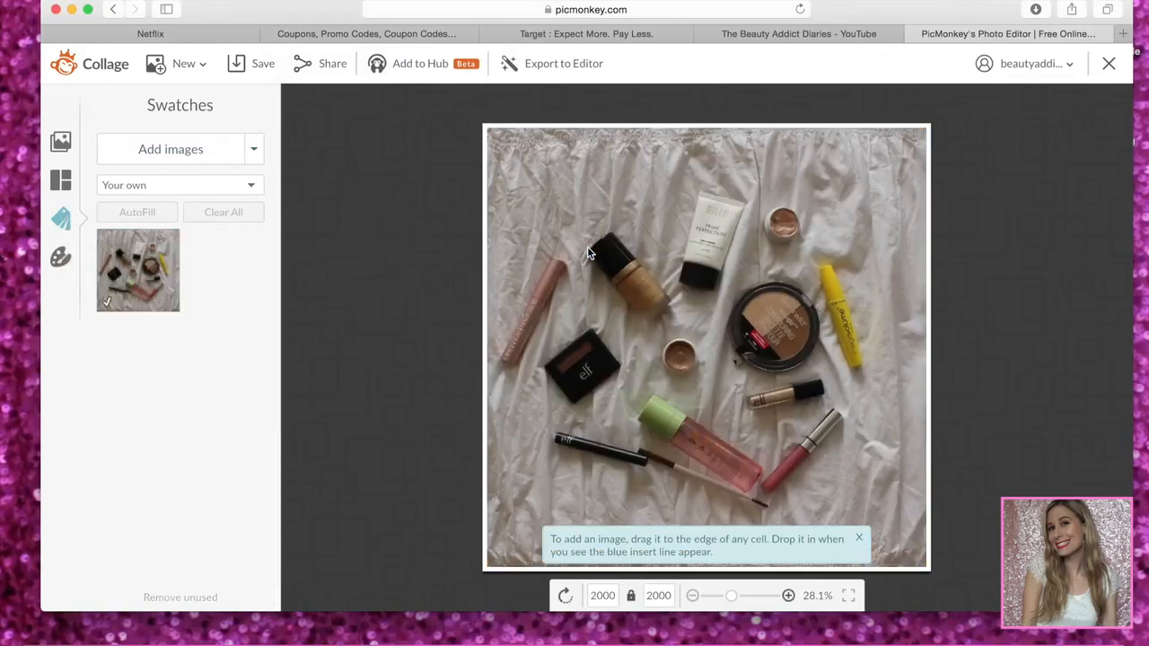
# Set the collage background colour to dark red 582015, the spacing to 40 and the corner rounding to 15%.
pyautogui.click(61, 260)
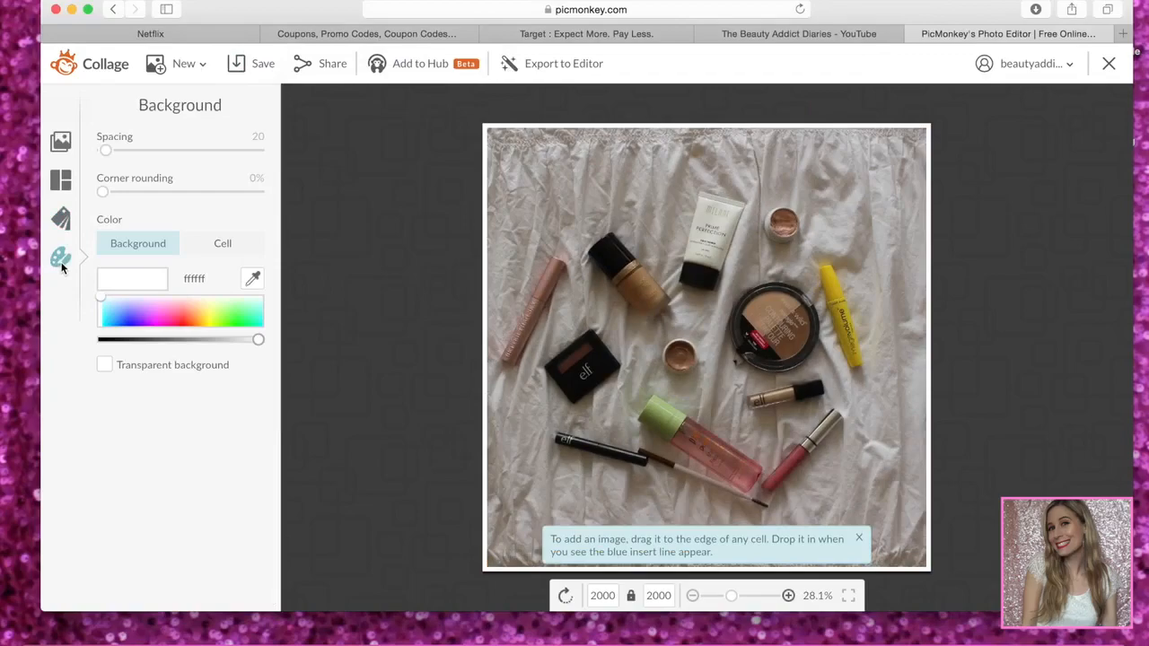
pyautogui.click(187, 319)
pyautogui.moveTo(106, 151)
pyautogui.mouseDown()
pyautogui.moveTo(144, 153)
pyautogui.moveTo(109, 150)
pyautogui.mouseUp()
pyautogui.moveTo(128, 198); pyautogui.dragTo(130, 198)
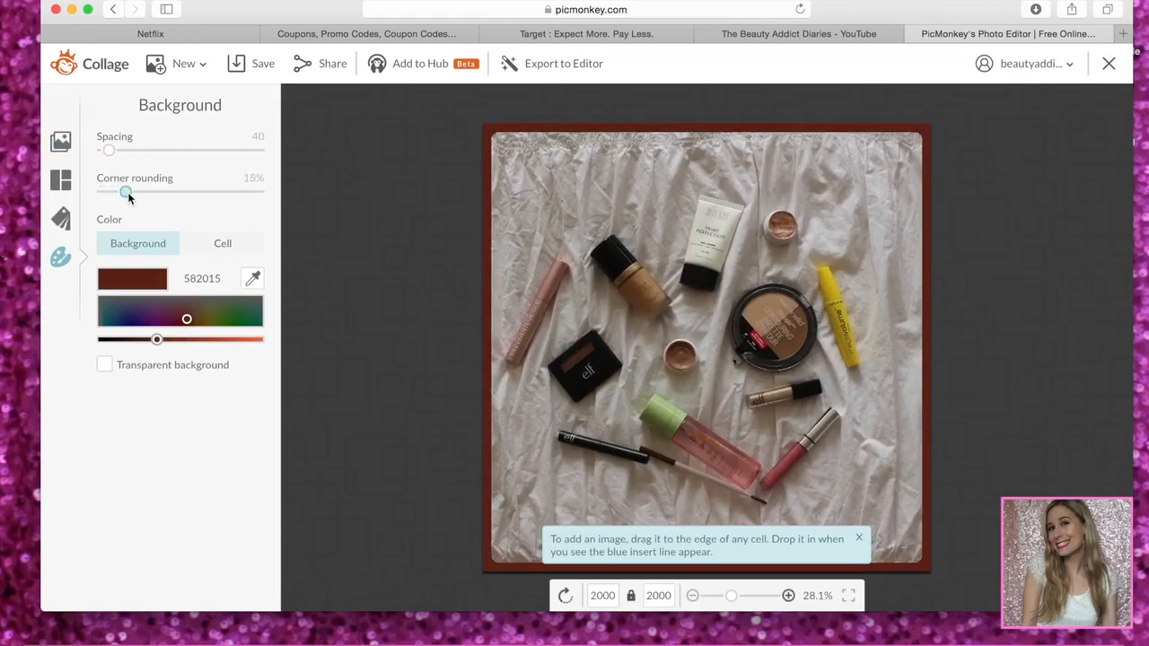
# Change the collage background colour to light green baf46c and turn on the transparent background.
pyautogui.moveTo(189, 321); pyautogui.dragTo(253, 341)
pyautogui.click(215, 363)
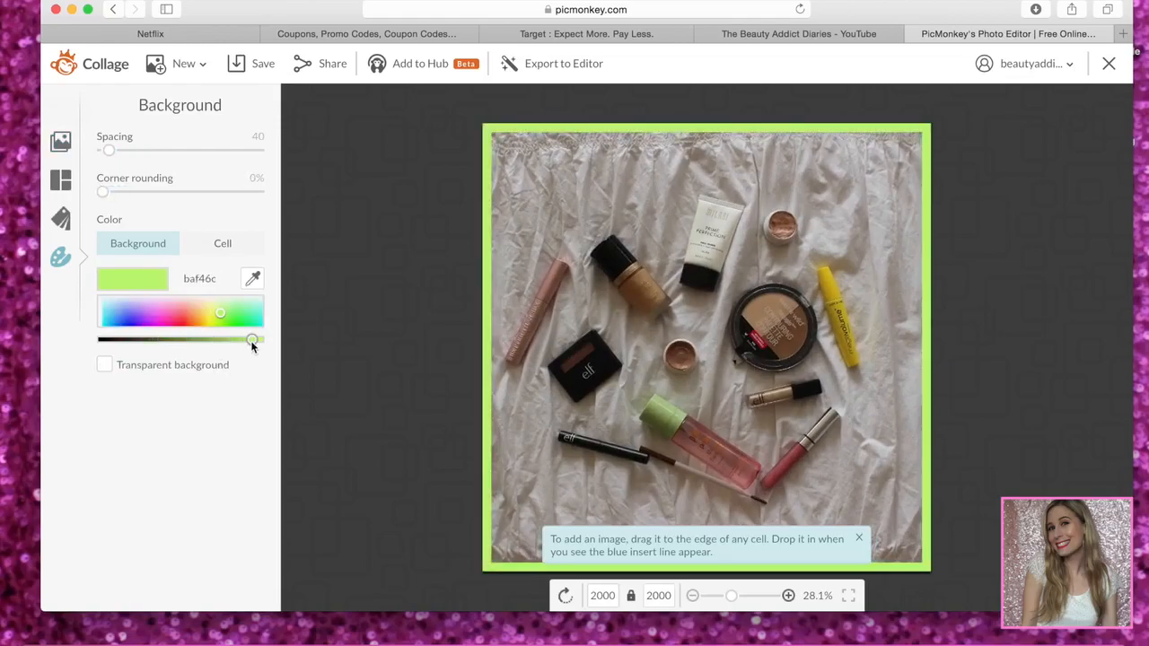
pyautogui.click(107, 368)
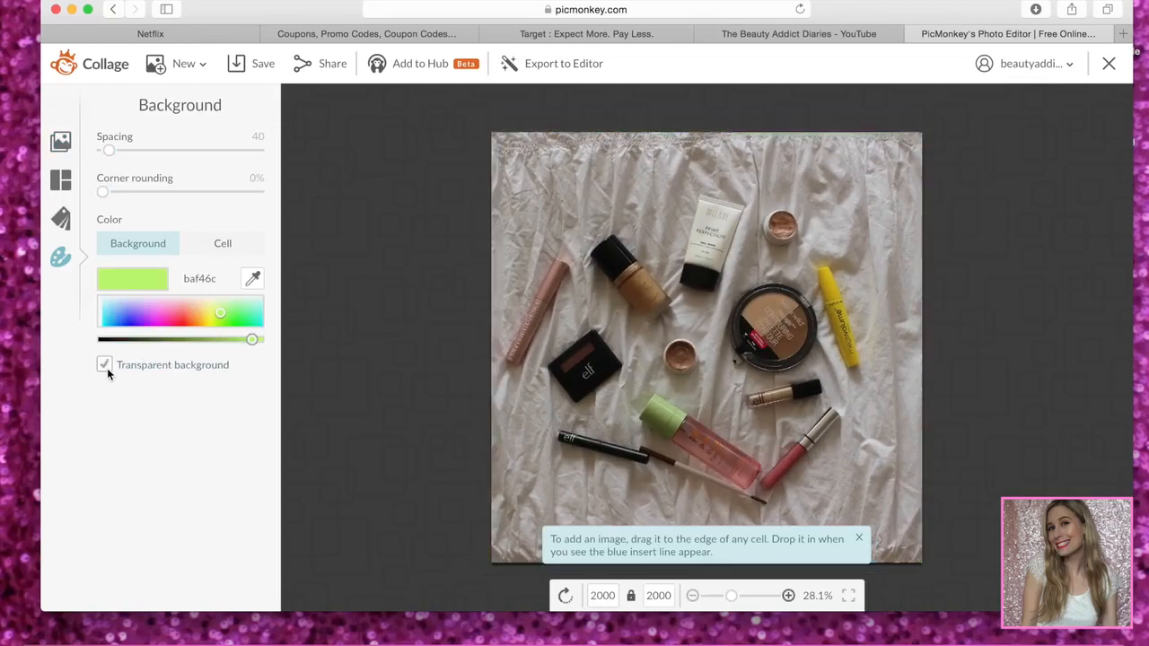